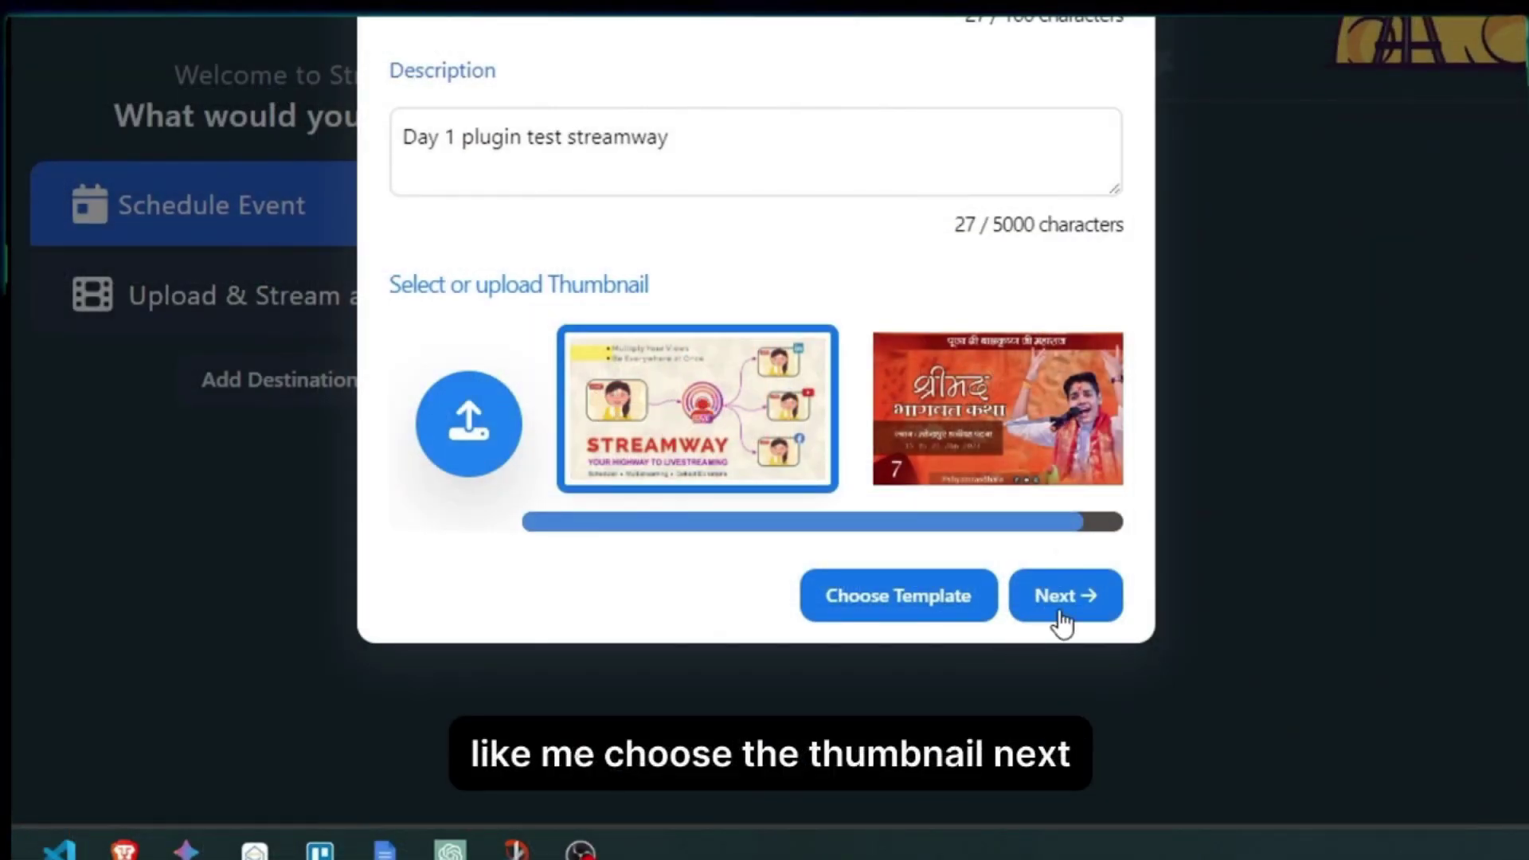
# Create the YouTube and Facebook event, refresh the plugin's broadcasts, and start streaming it.
pyautogui.click(1062, 598)
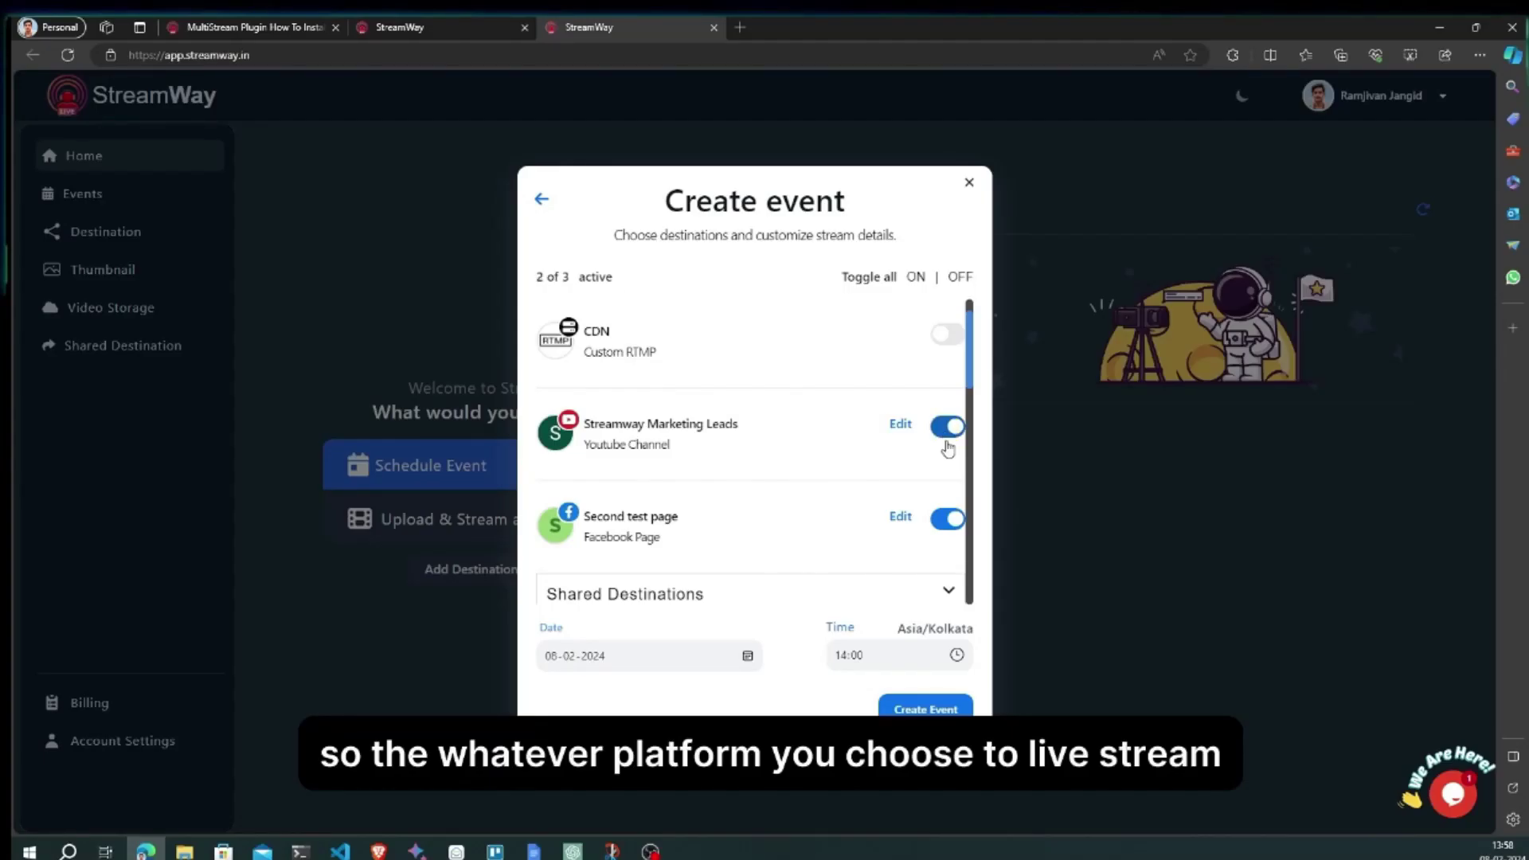
pyautogui.scroll(-2, 953, 533)
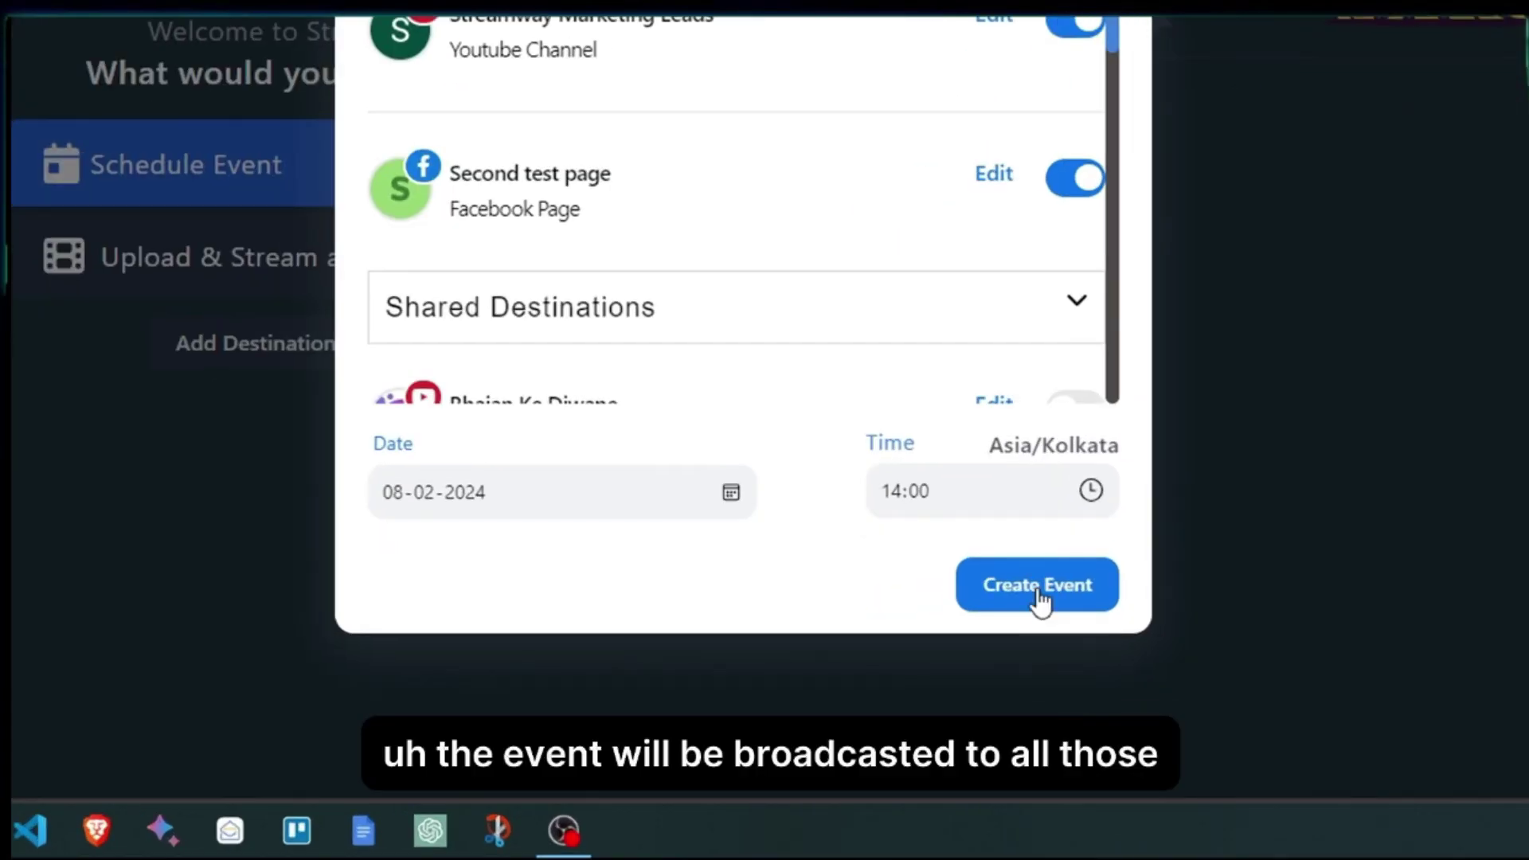
pyautogui.click(1037, 586)
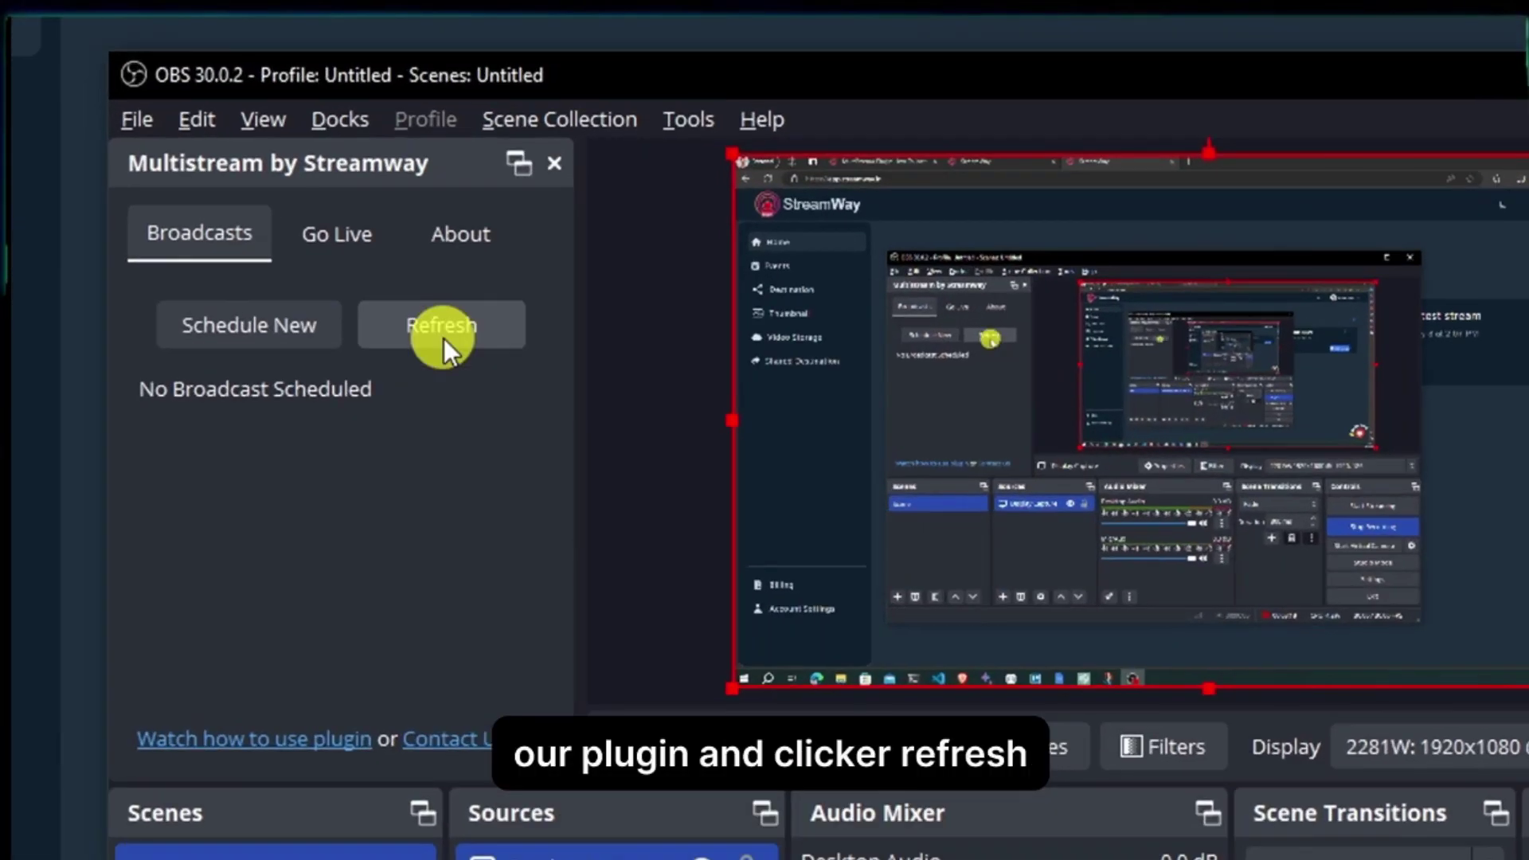
pyautogui.click(444, 338)
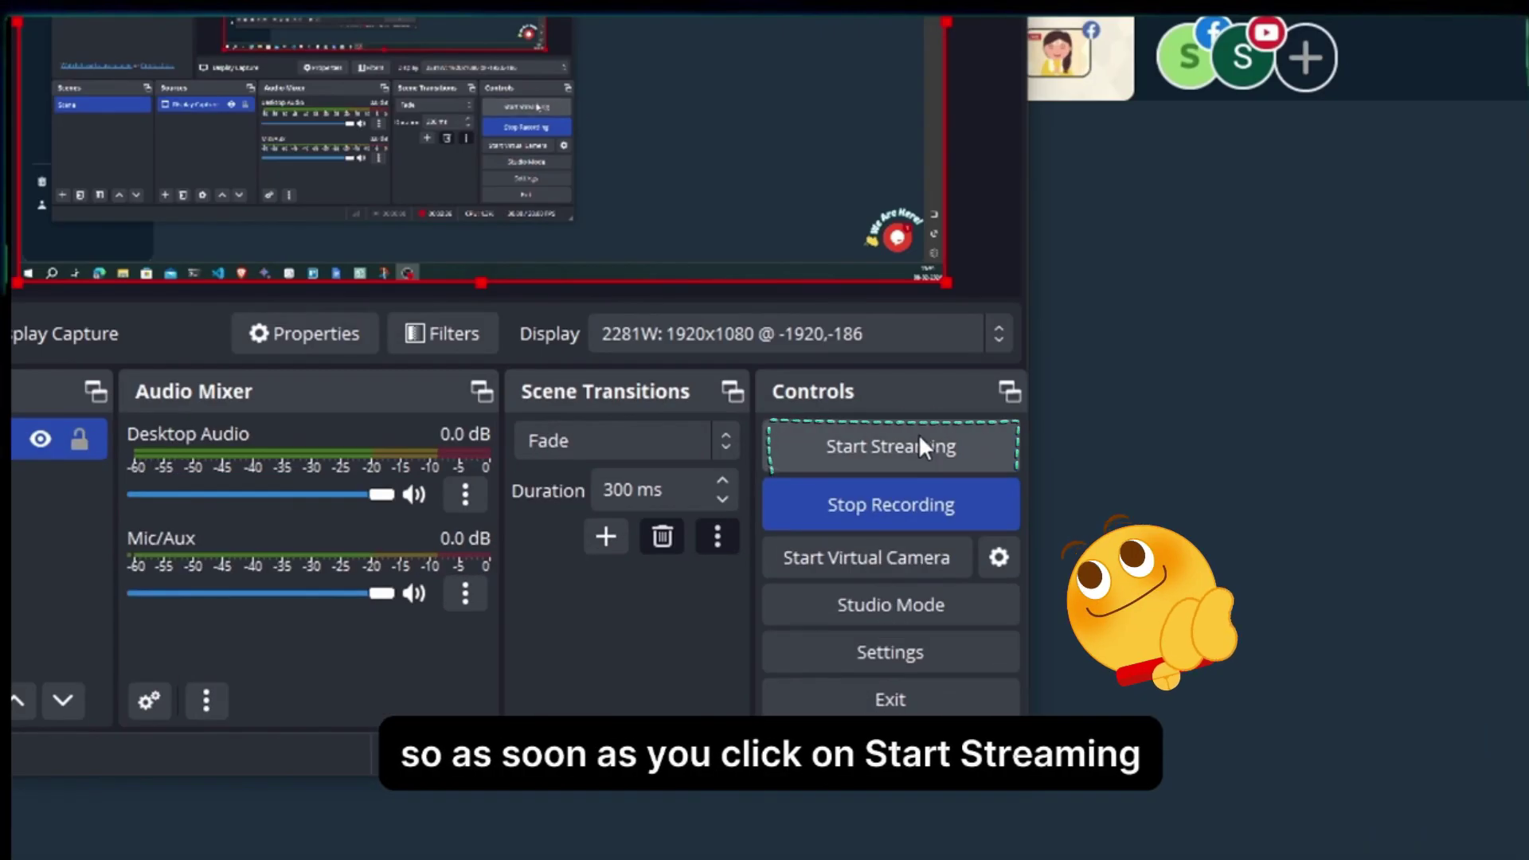
pyautogui.click(919, 434)
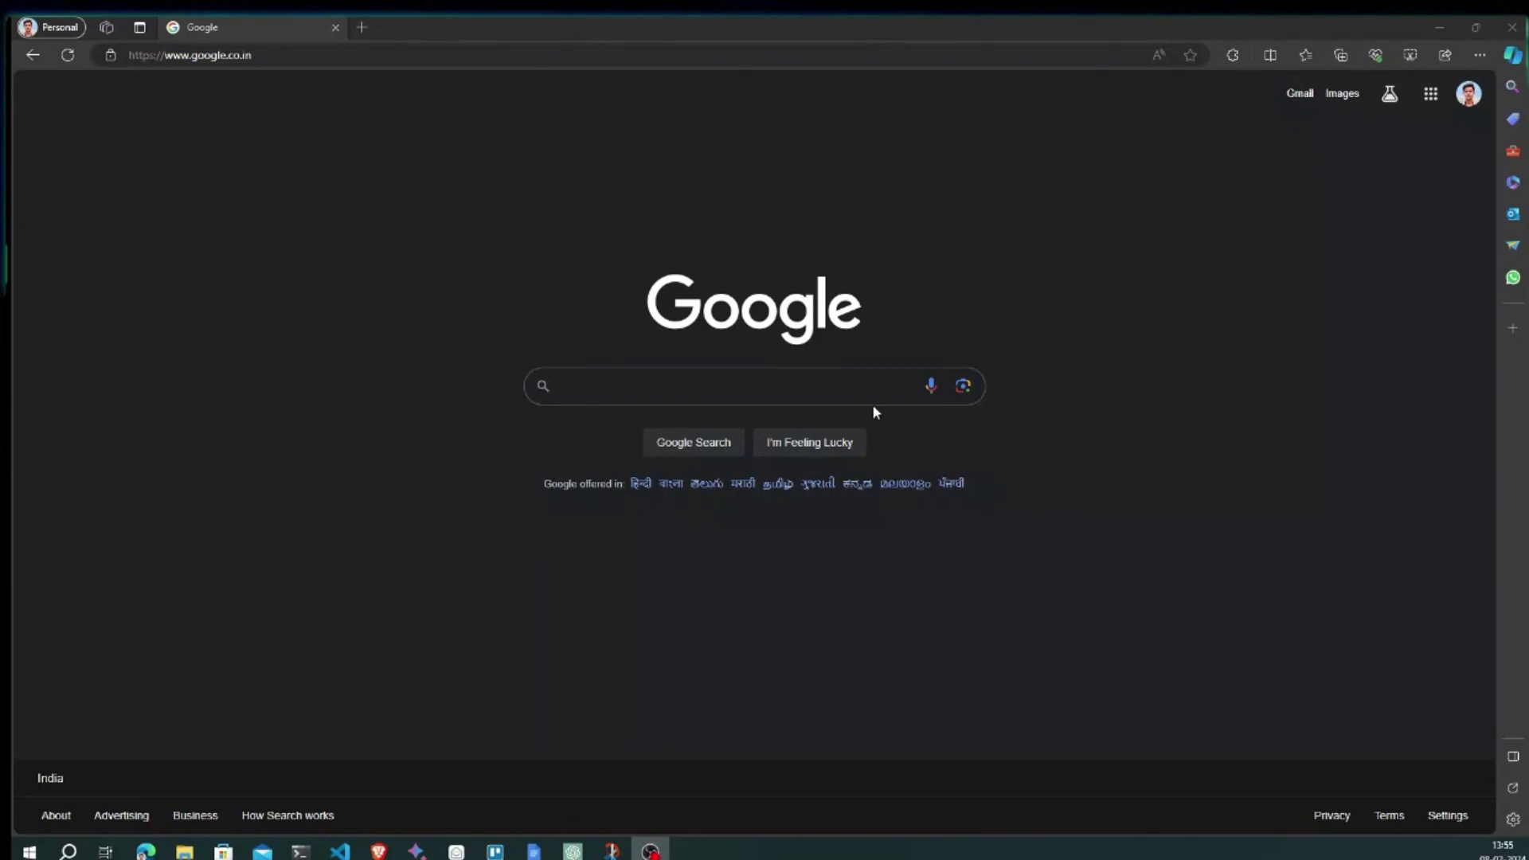
# Search 'streamway obs plugin', open the MultiStream Plugin guide, and download its installation file.
pyautogui.click(884, 385)
pyautogui.click(953, 433)
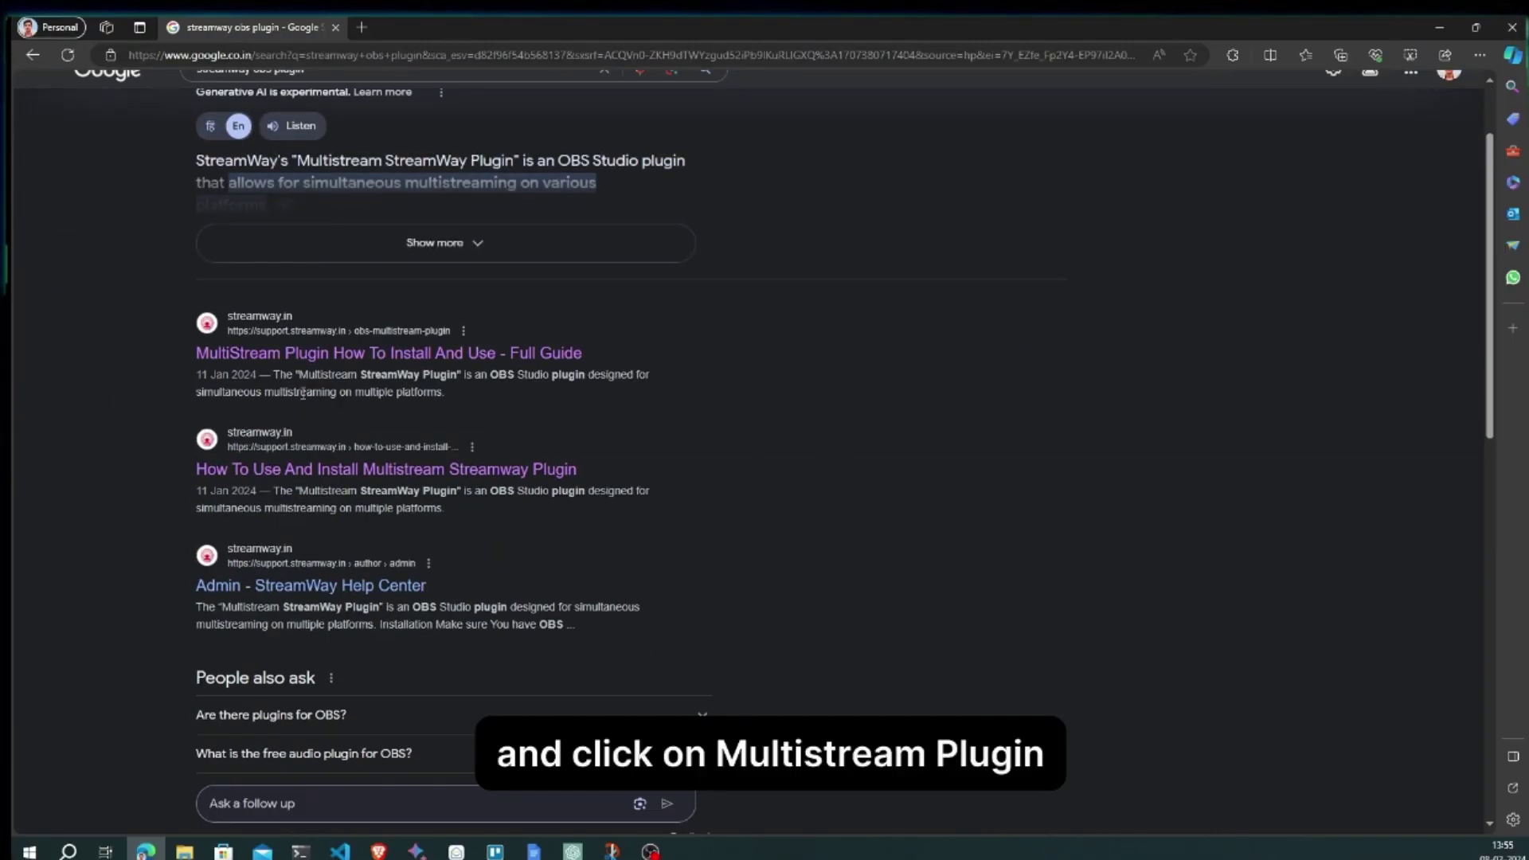
pyautogui.click(293, 353)
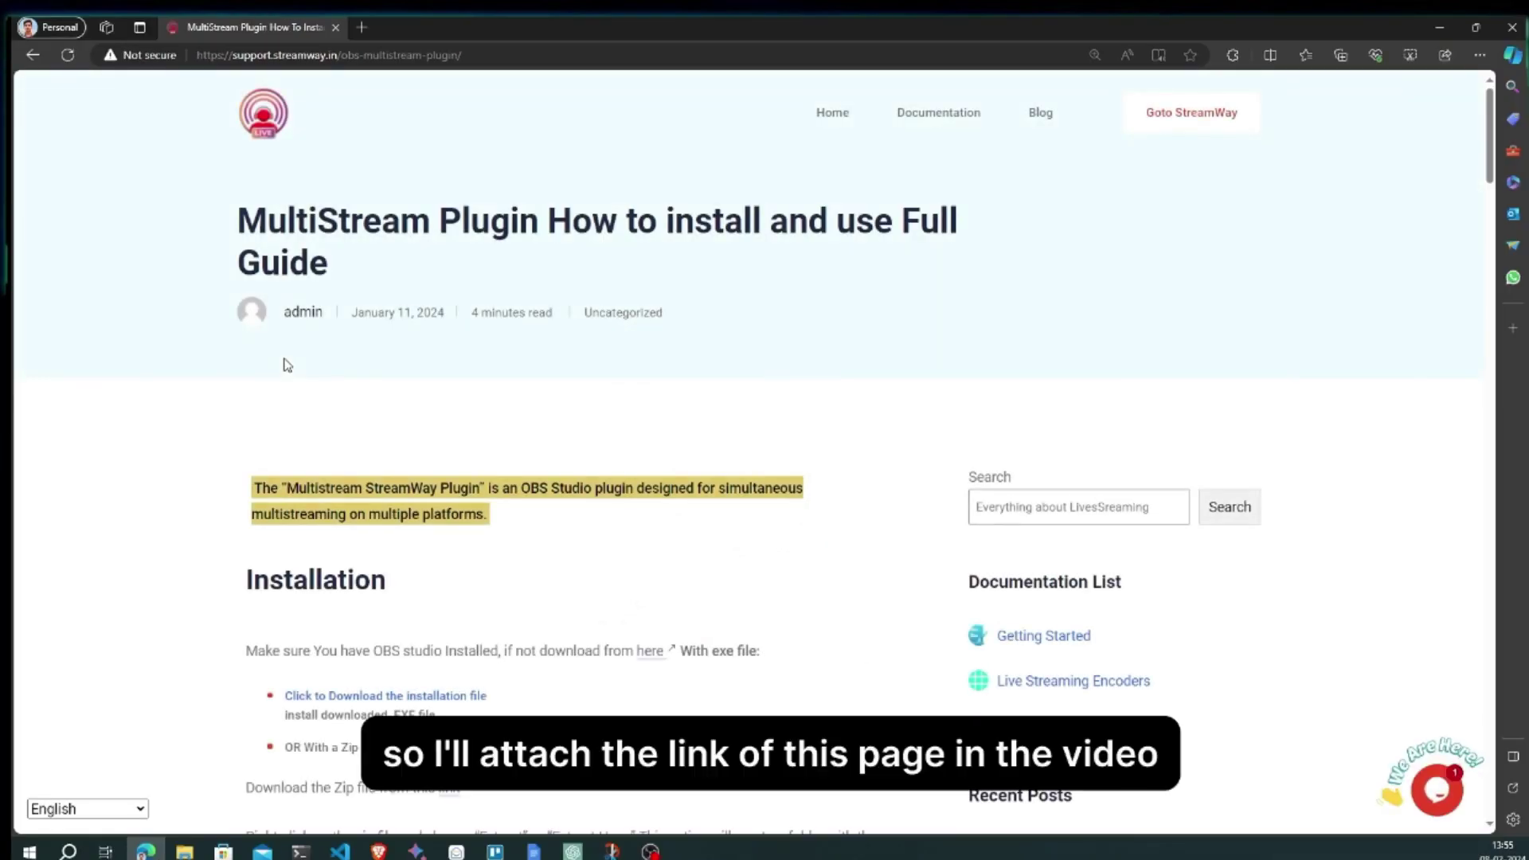
pyautogui.click(527, 55)
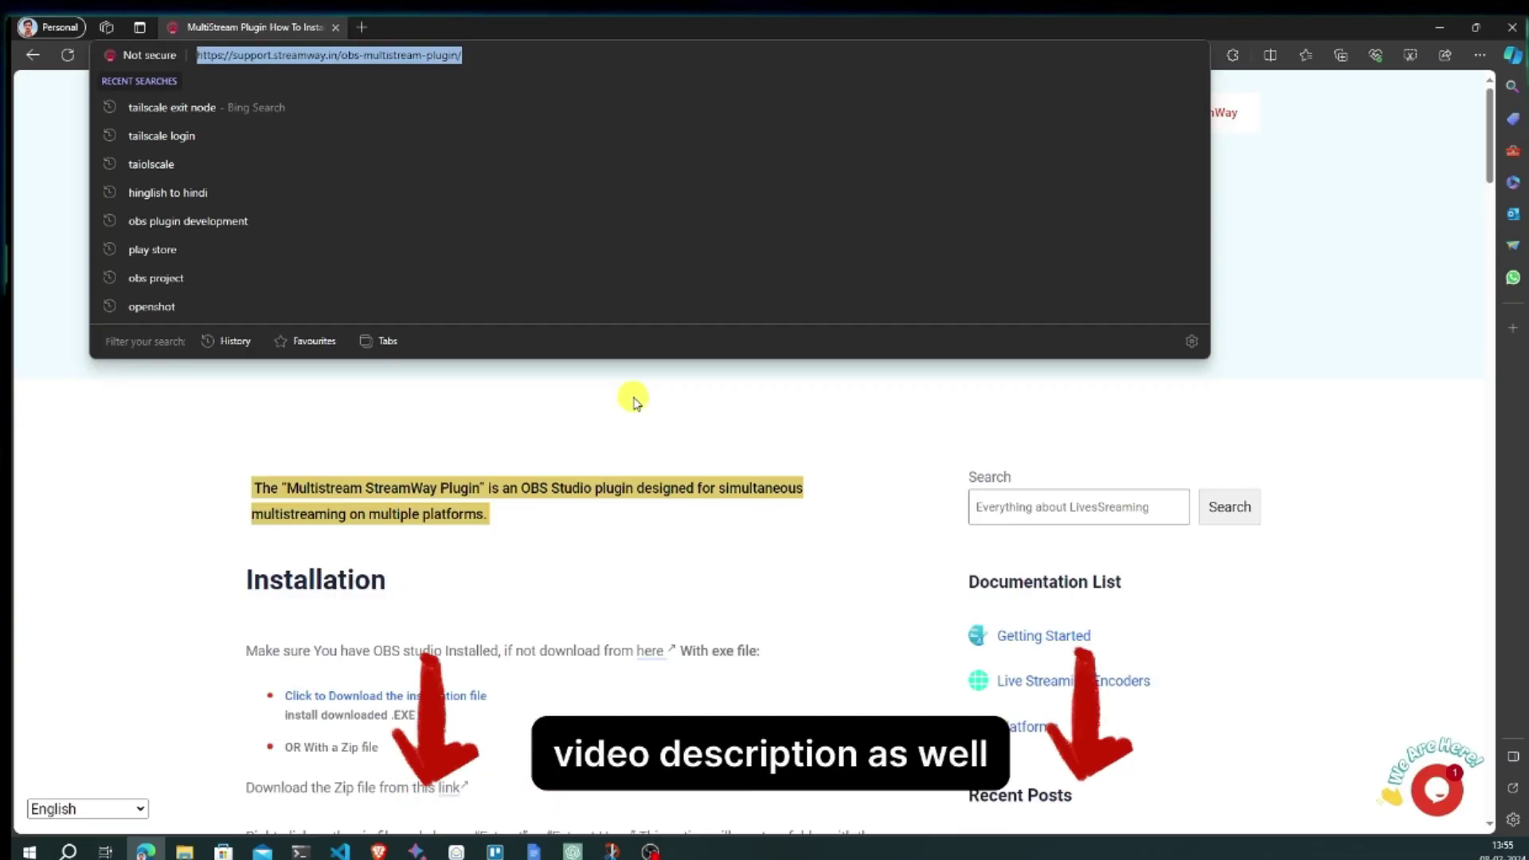
pyautogui.click(635, 404)
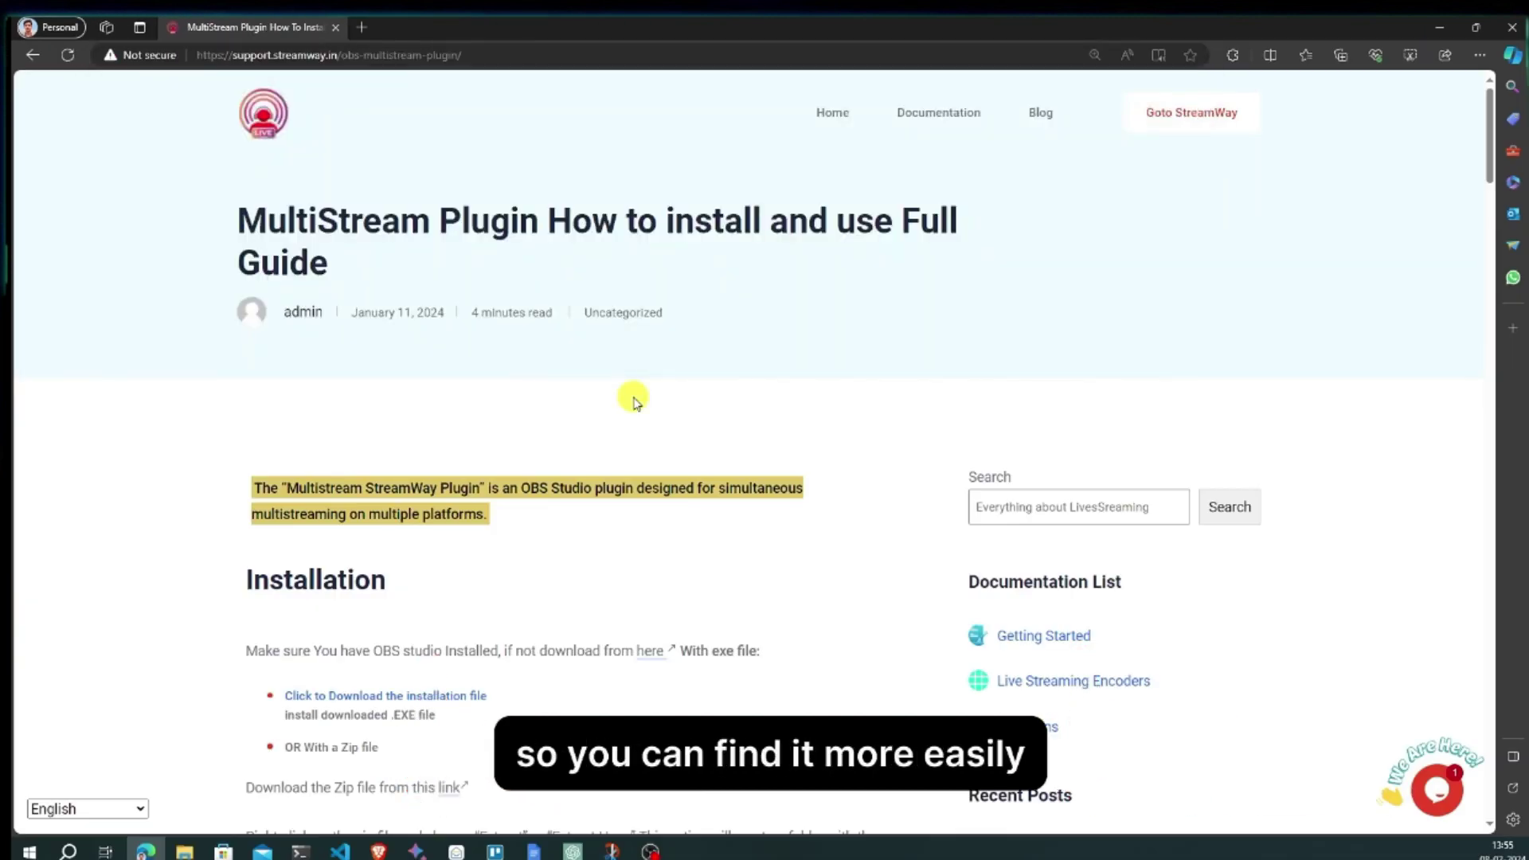
pyautogui.scroll(-1, 636, 404)
pyautogui.scroll(-1, 636, 404)
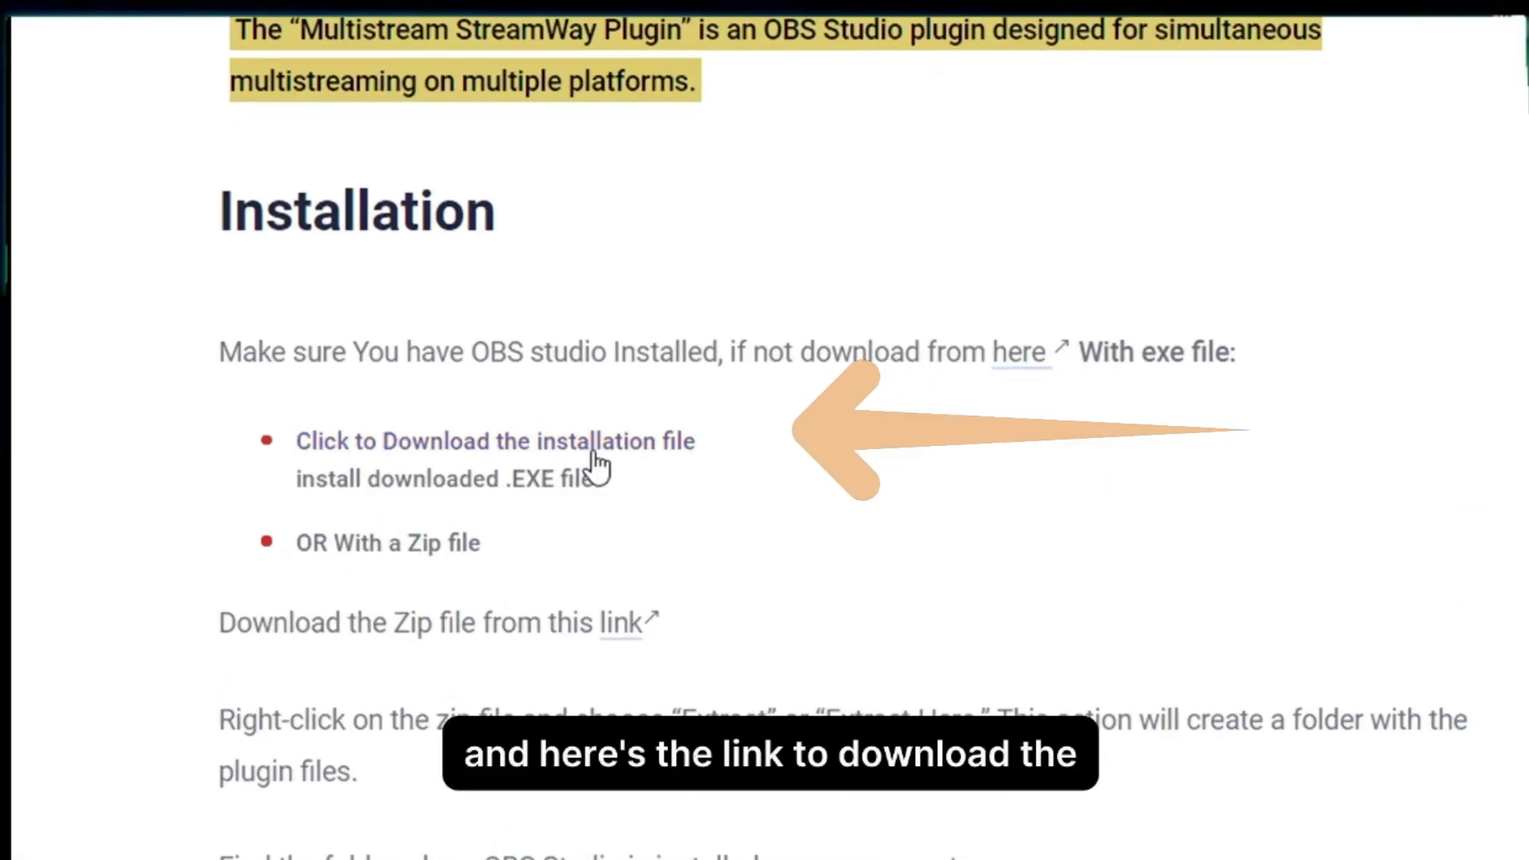
pyautogui.click(646, 445)
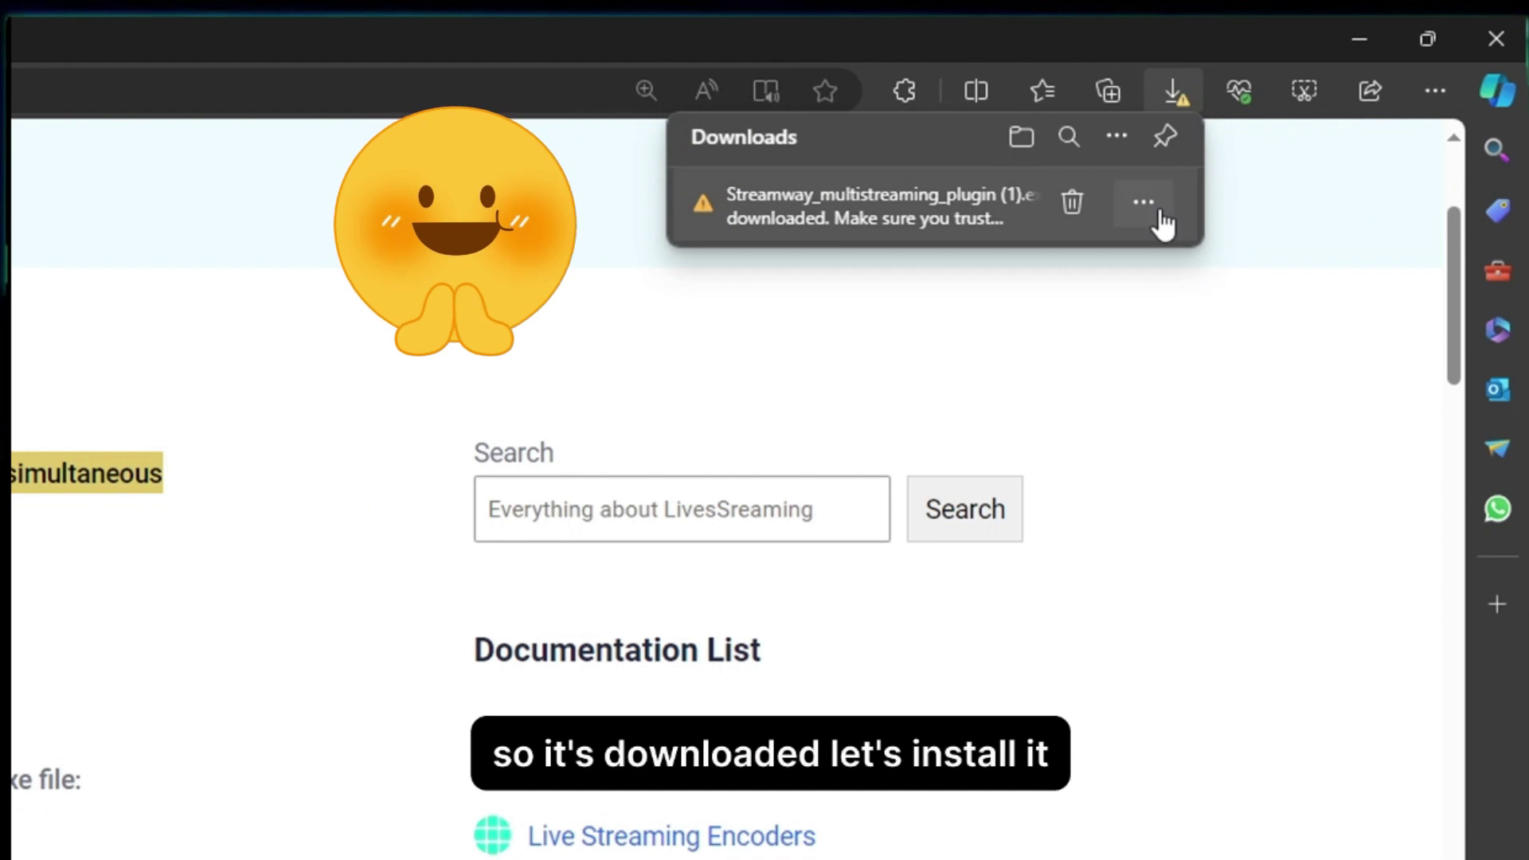
# Keep the flagged plugin installer download despite Edge's trust warning.
pyautogui.click(1144, 204)
pyautogui.click(1051, 286)
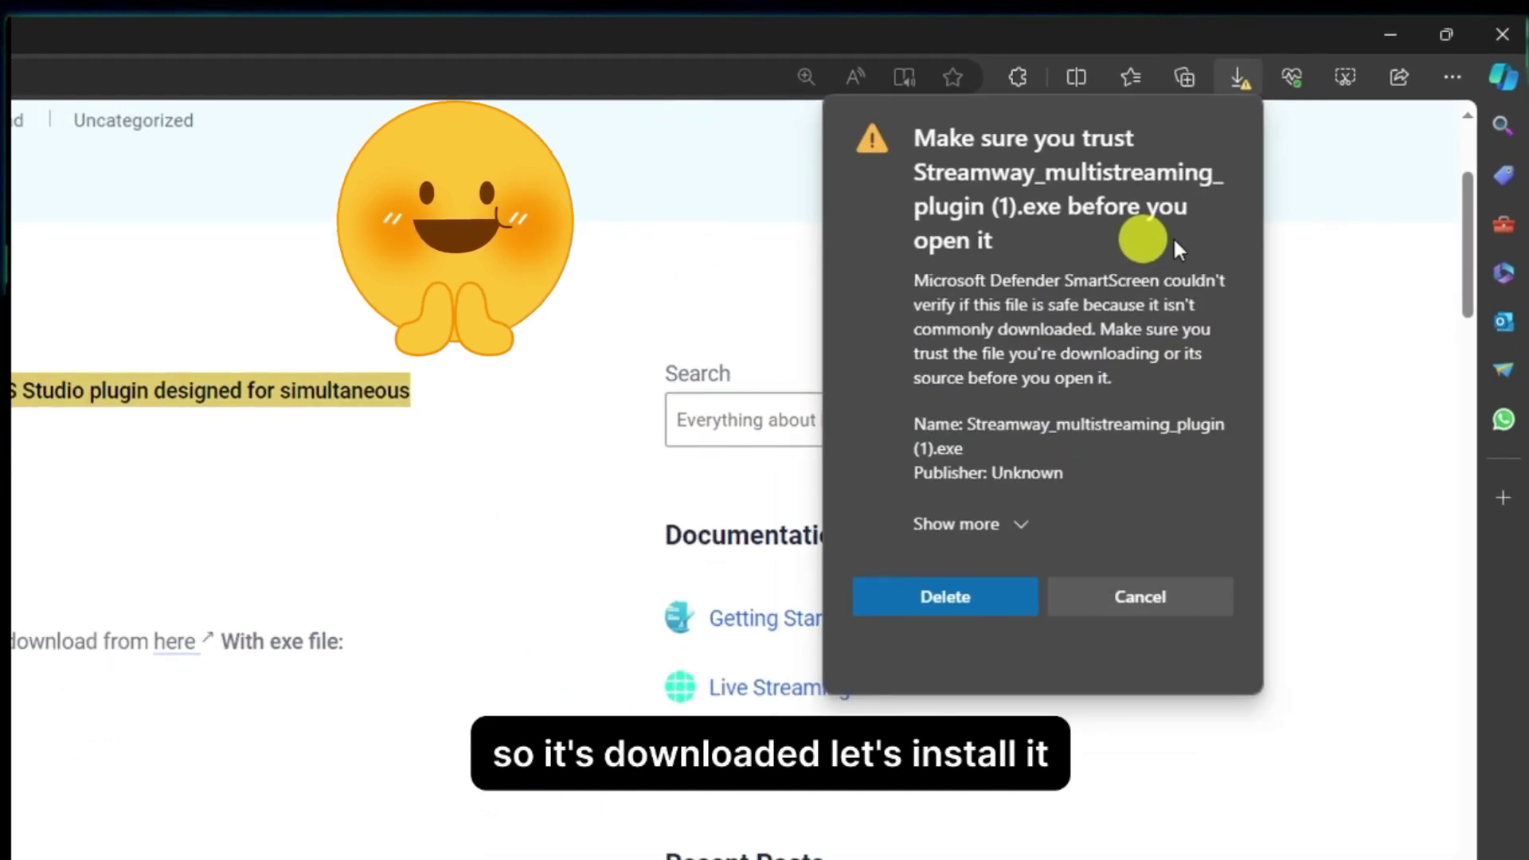
pyautogui.click(1023, 524)
pyautogui.click(963, 574)
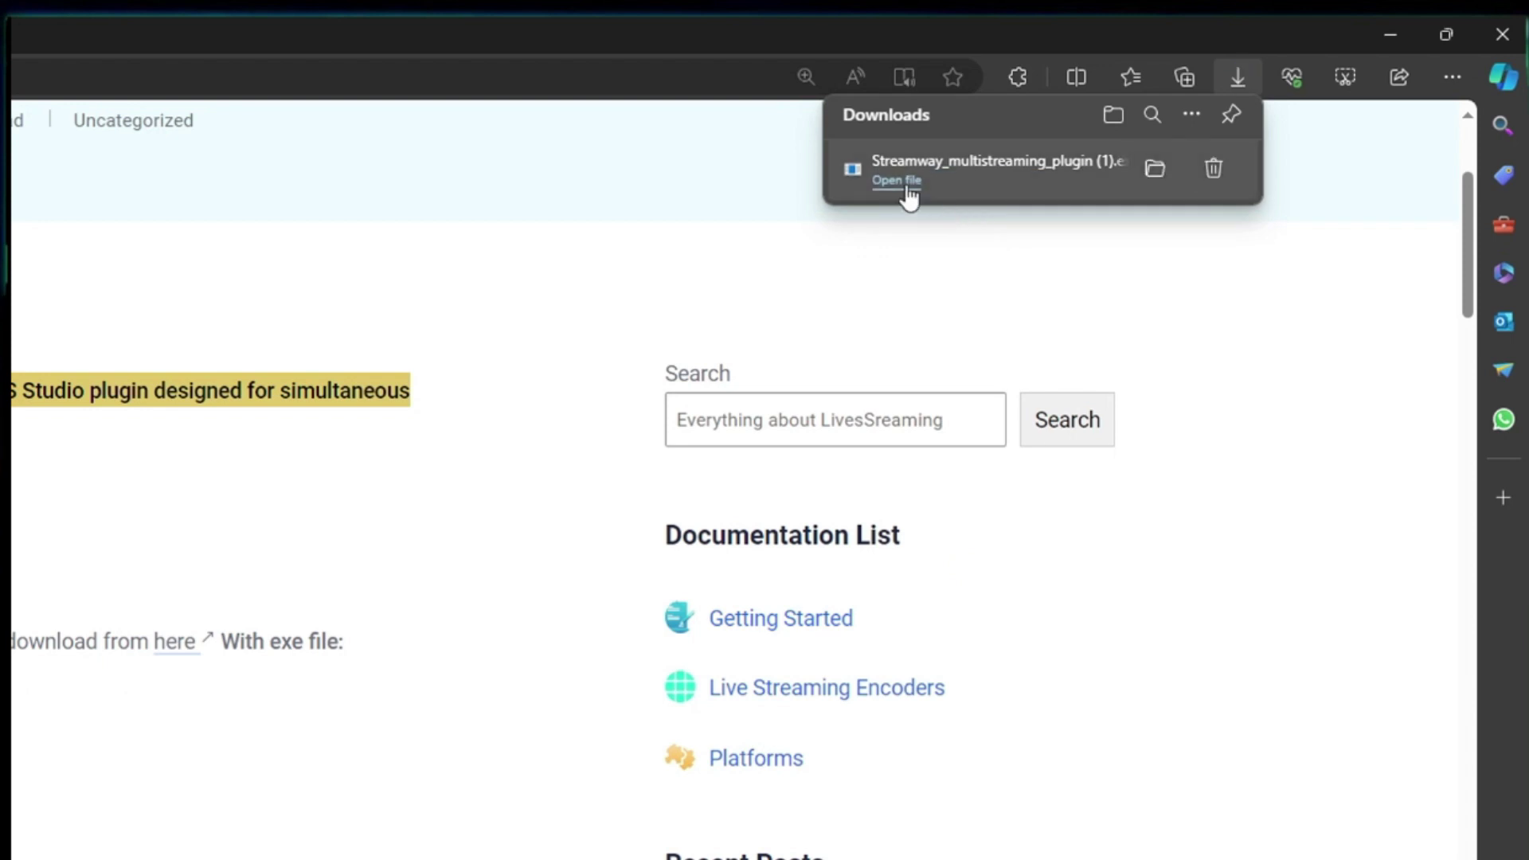
# Run the installer past the Windows warning, then exit setup without installing.
pyautogui.click(898, 186)
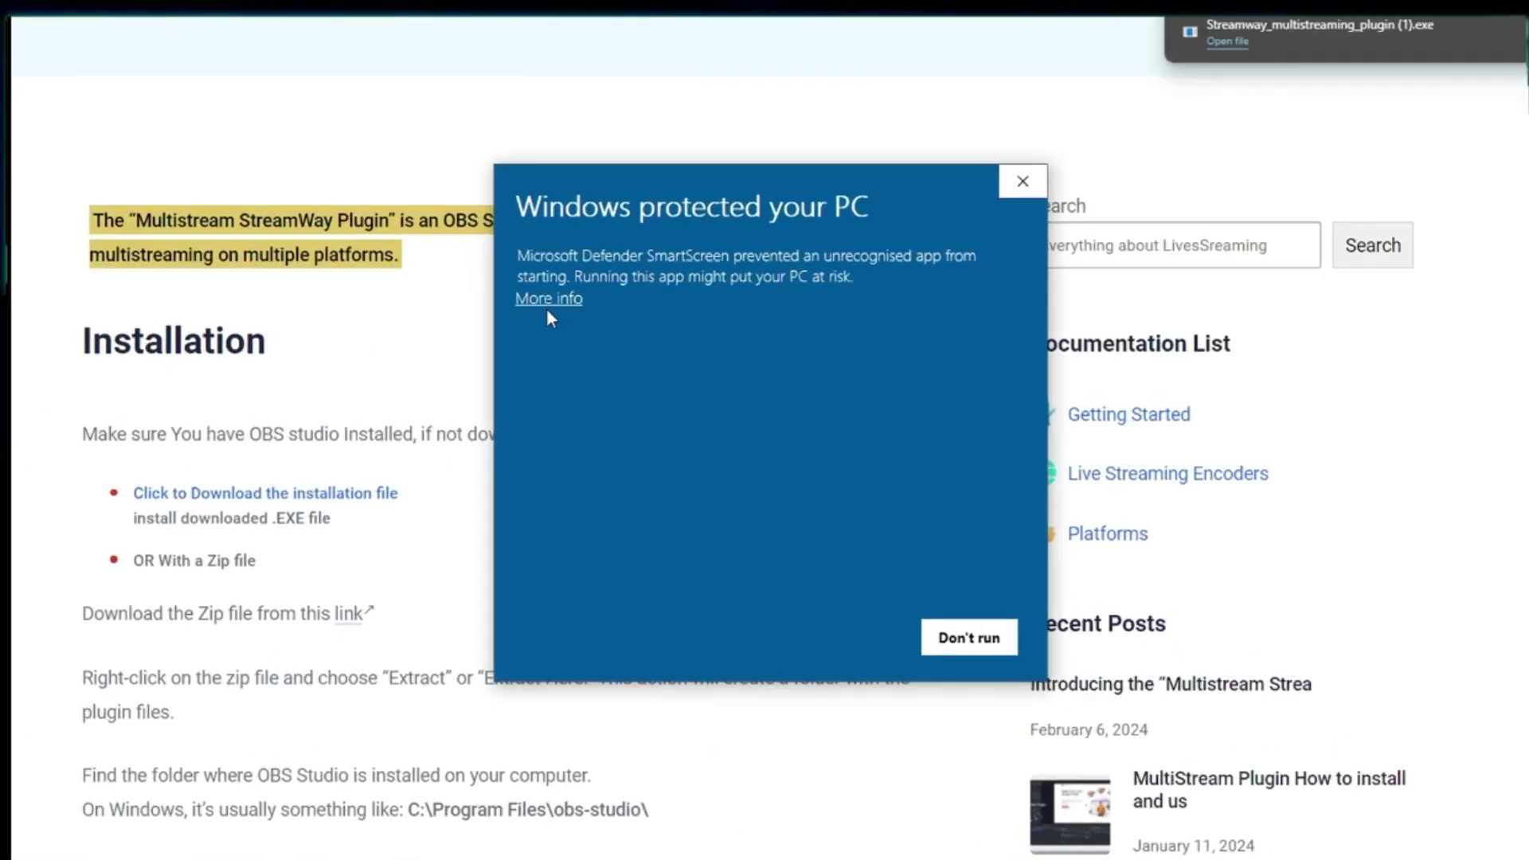
pyautogui.click(547, 298)
pyautogui.click(854, 679)
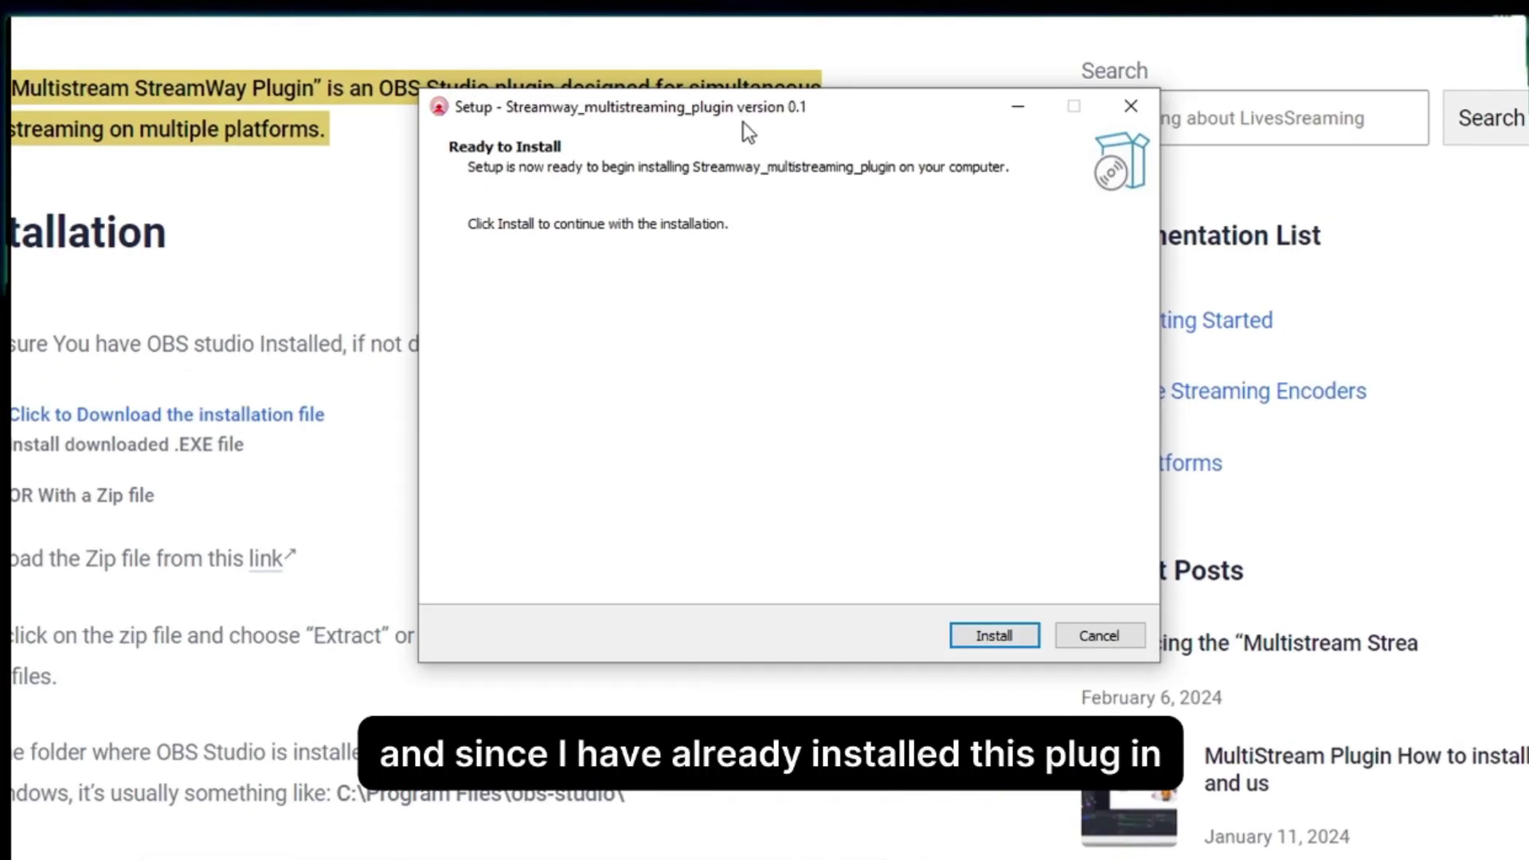
pyautogui.click(1139, 101)
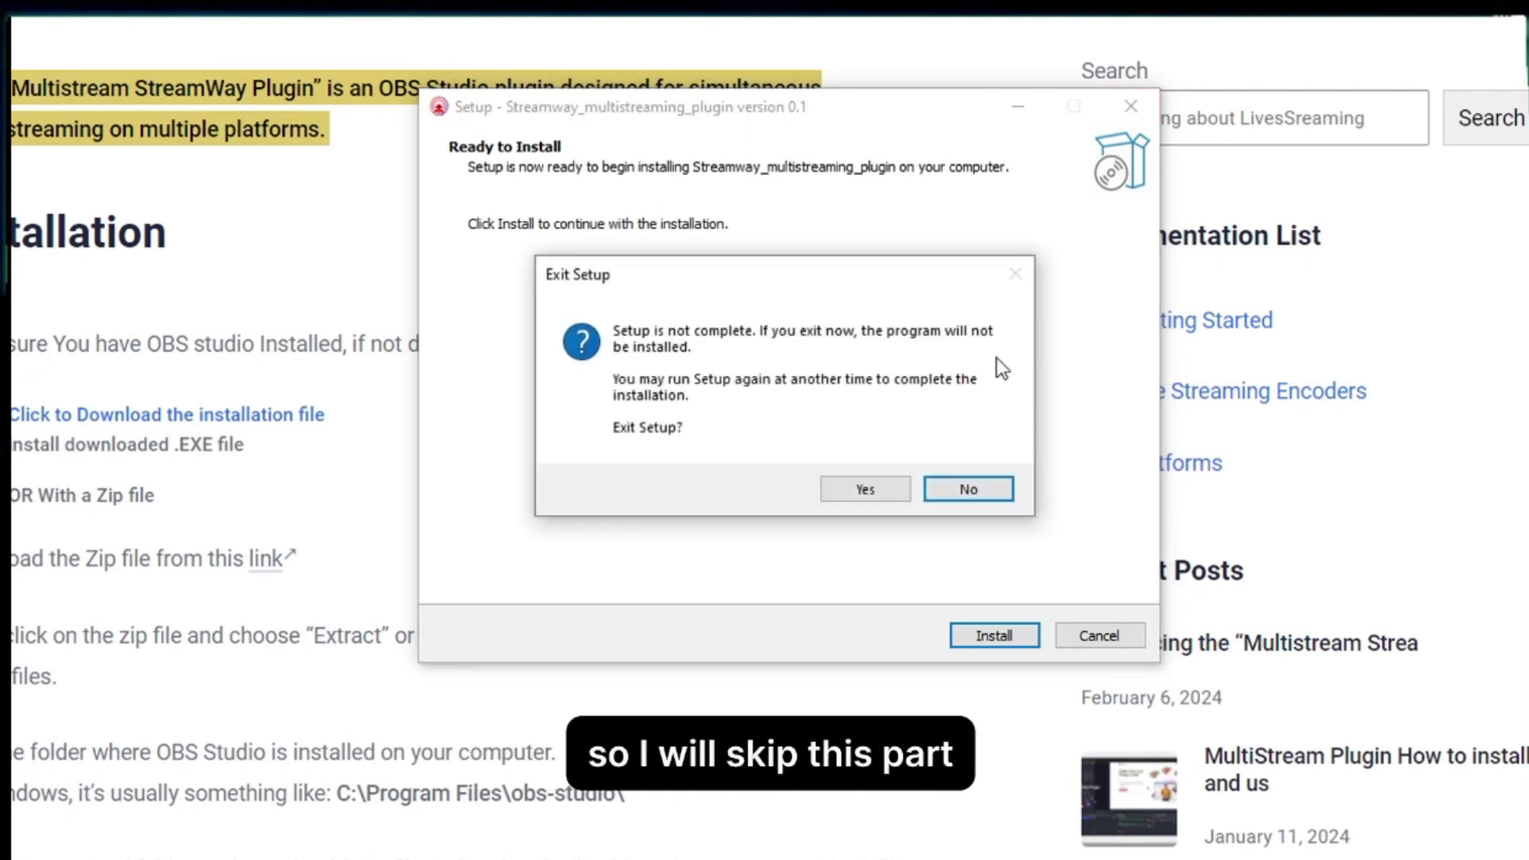
pyautogui.click(866, 501)
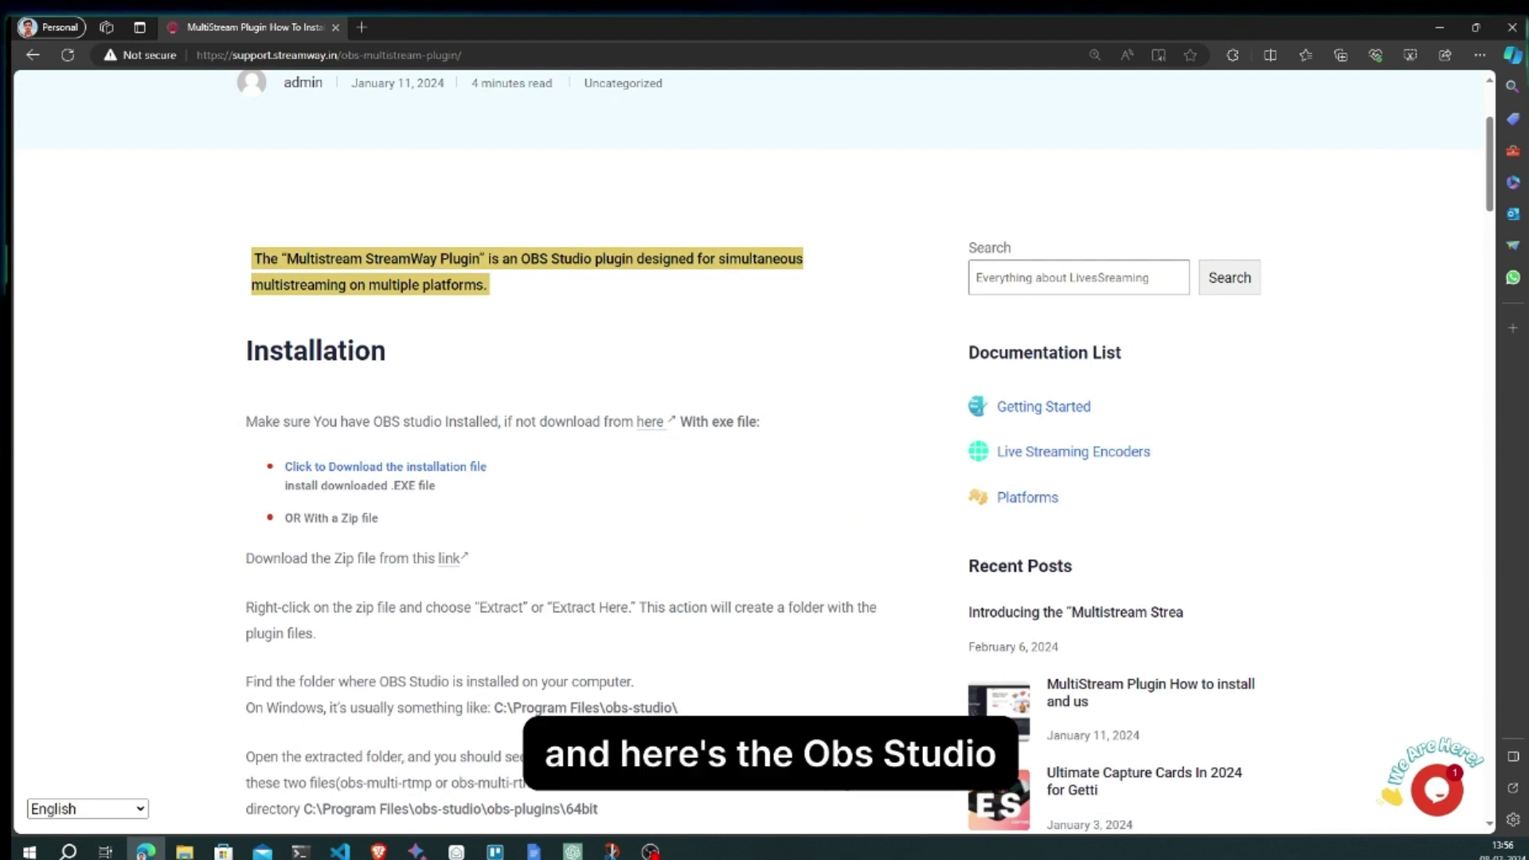
# Dock the Multistream by Streamway login panel in OBS and follow its 'Signup Now Free' link.
pyautogui.click(651, 852)
pyautogui.moveTo(622, 247); pyautogui.dragTo(684, 188)
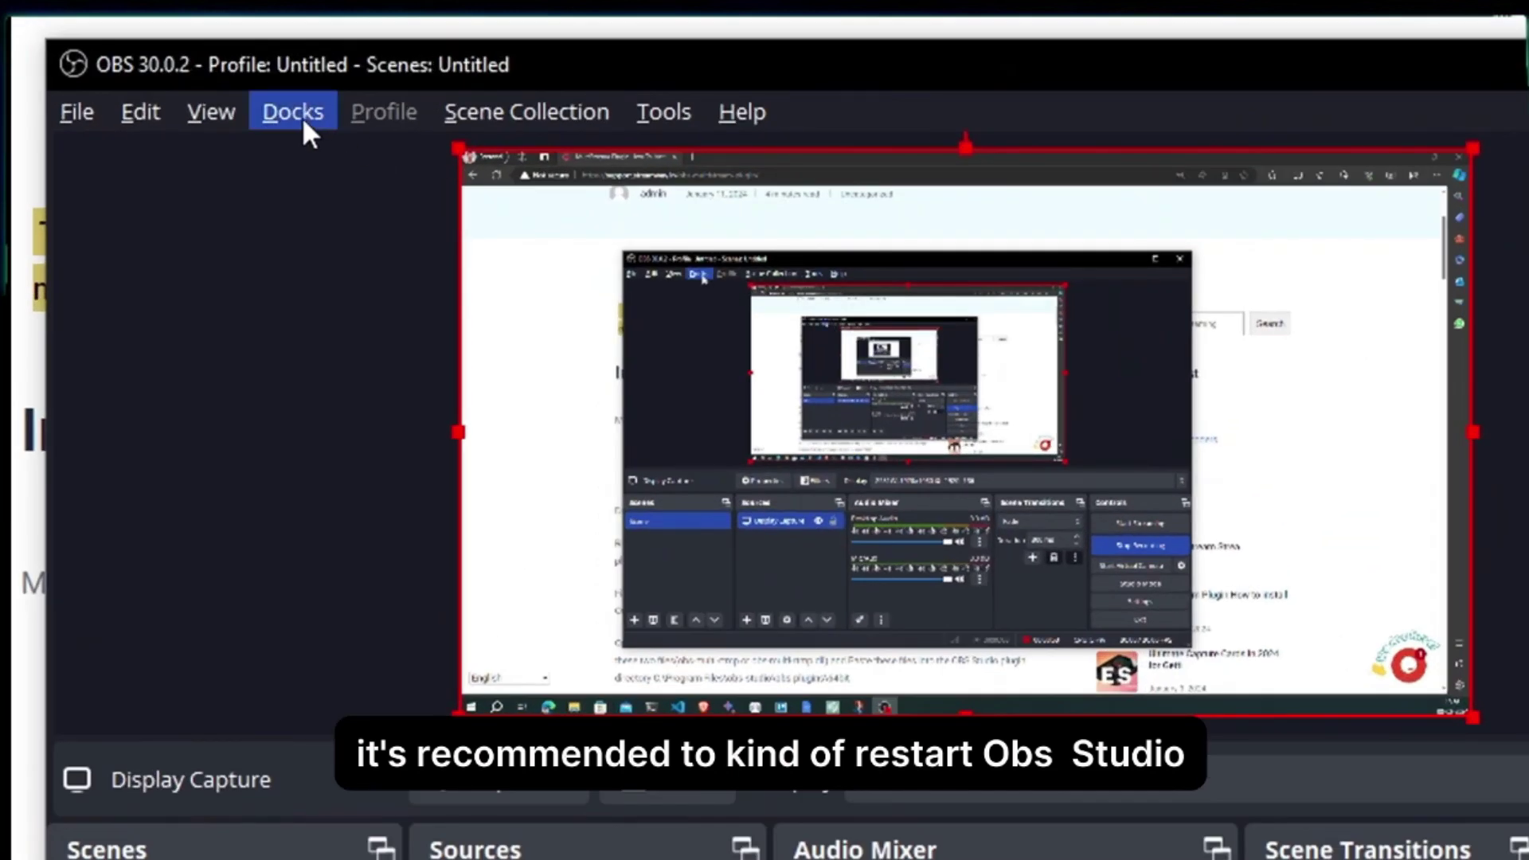
pyautogui.click(302, 116)
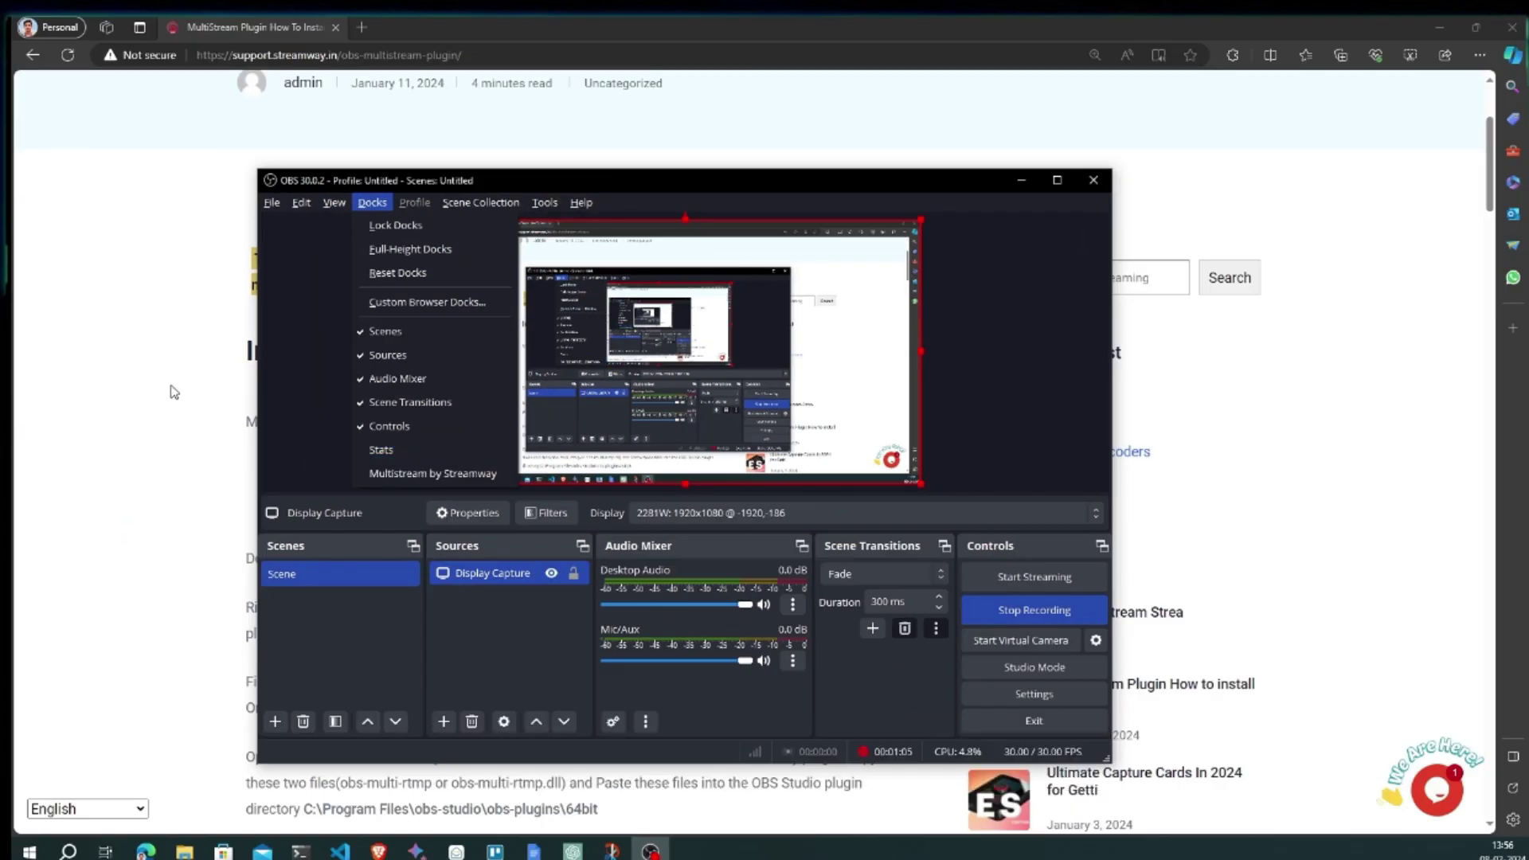
pyautogui.scroll(-1, 294, 476)
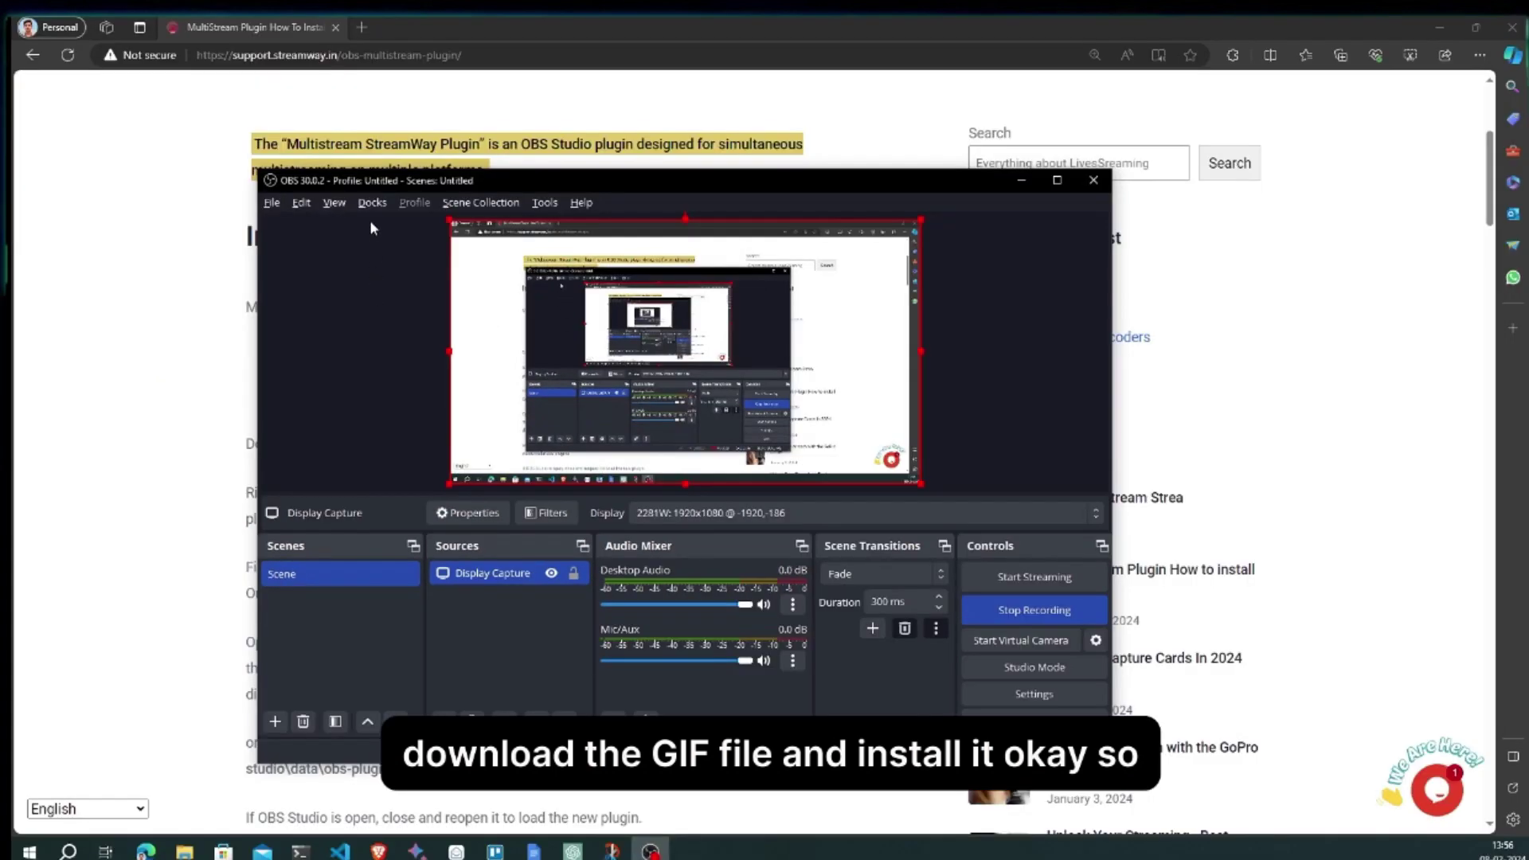
pyautogui.click(369, 221)
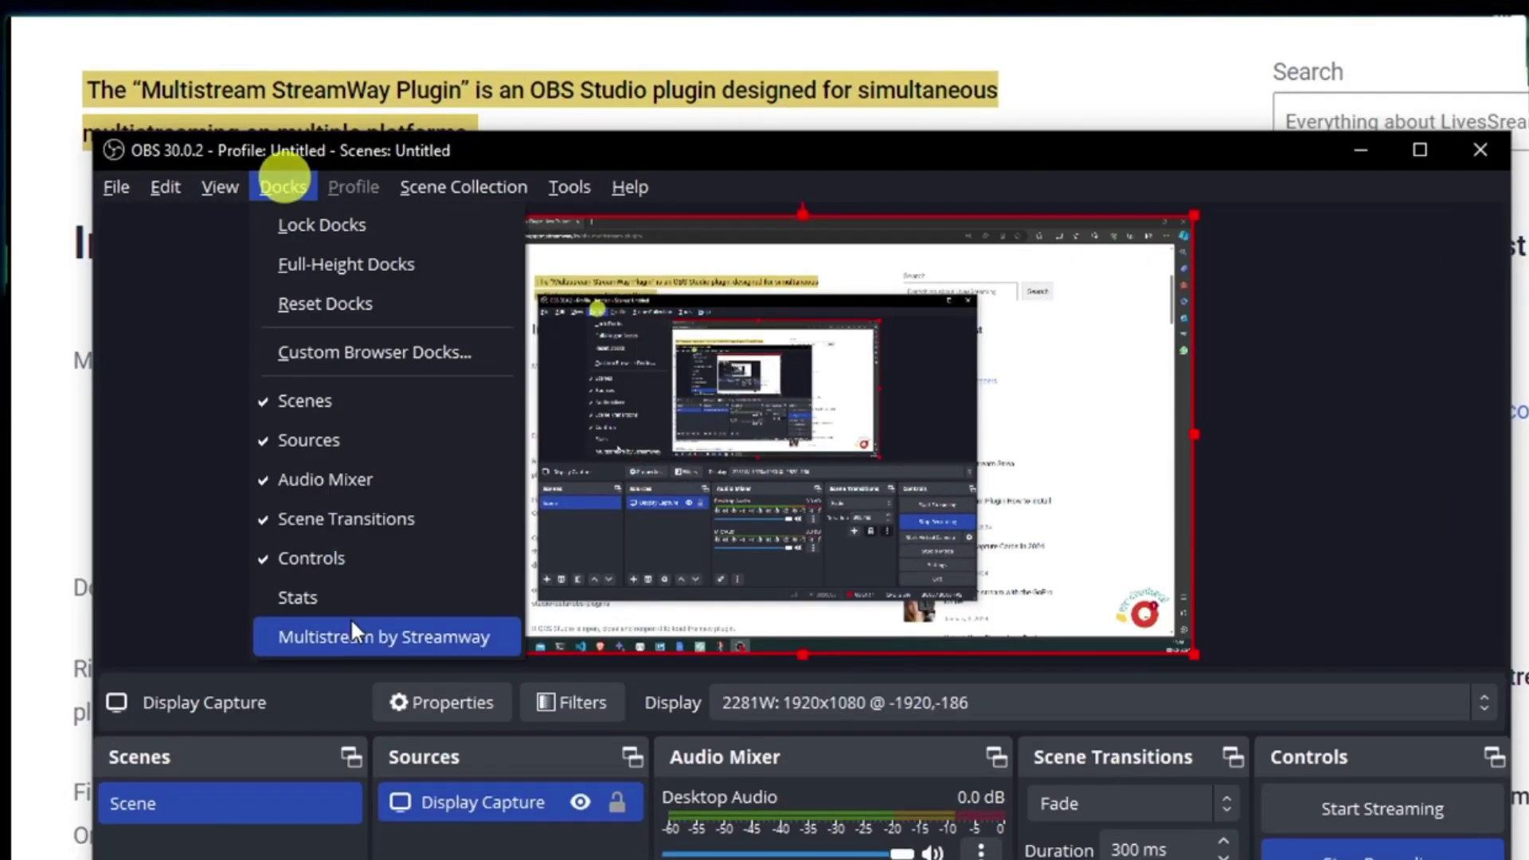
pyautogui.click(361, 641)
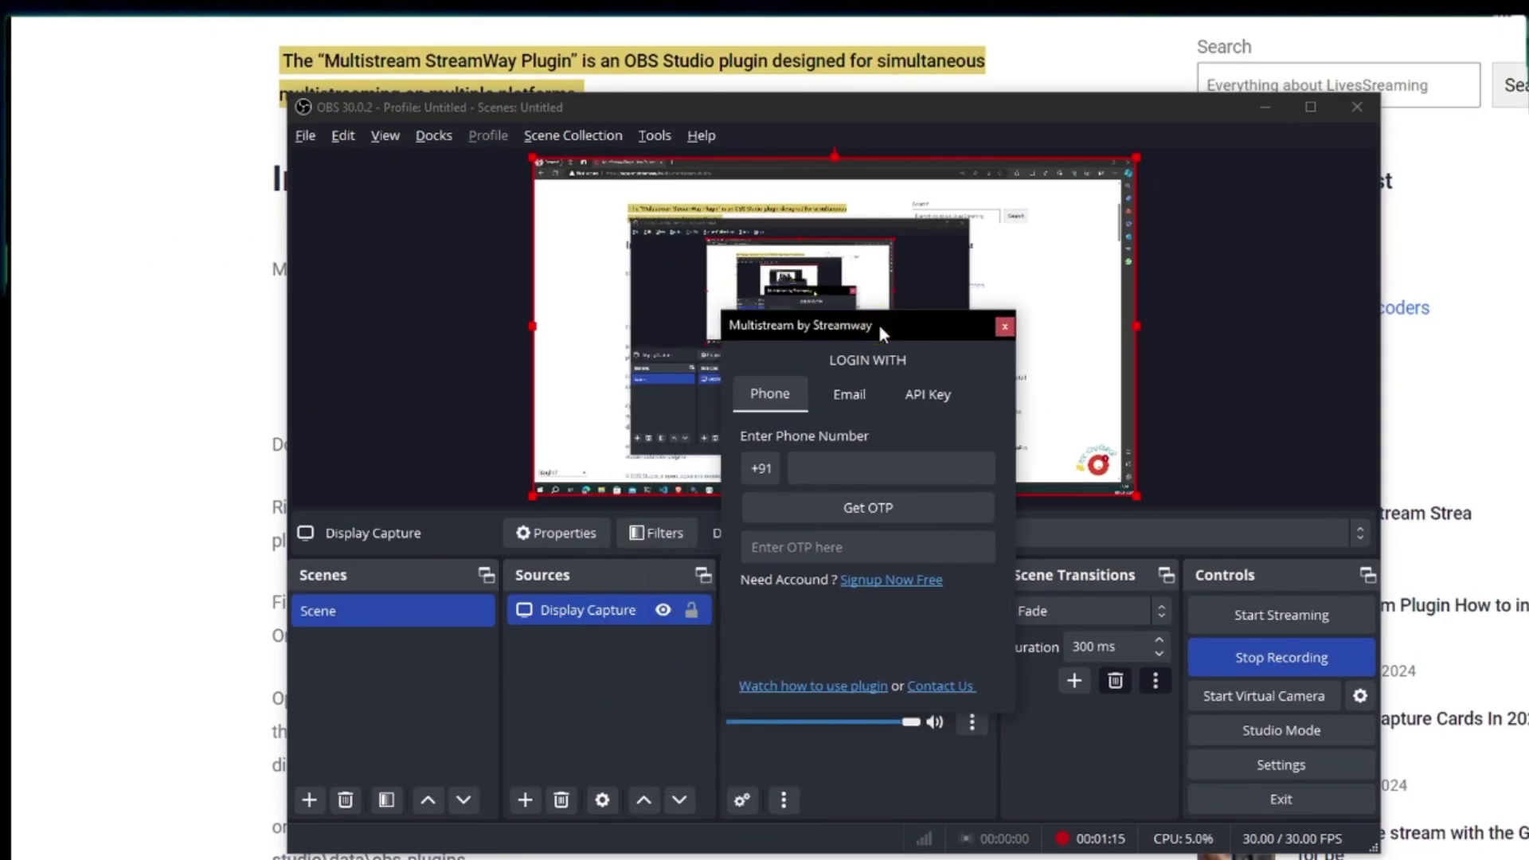
pyautogui.moveTo(878, 324); pyautogui.dragTo(352, 352)
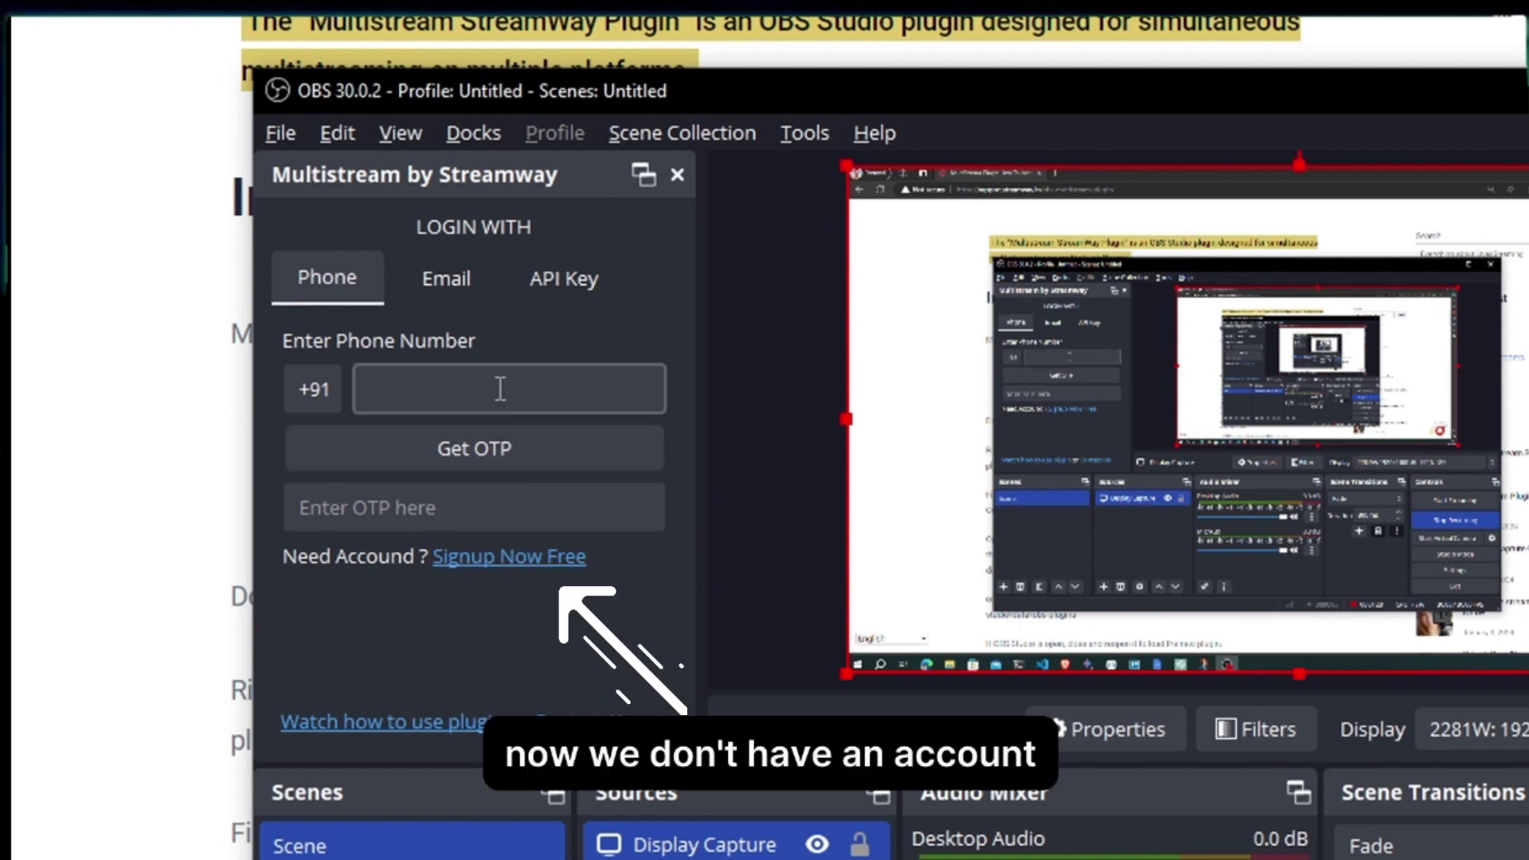
pyautogui.click(510, 556)
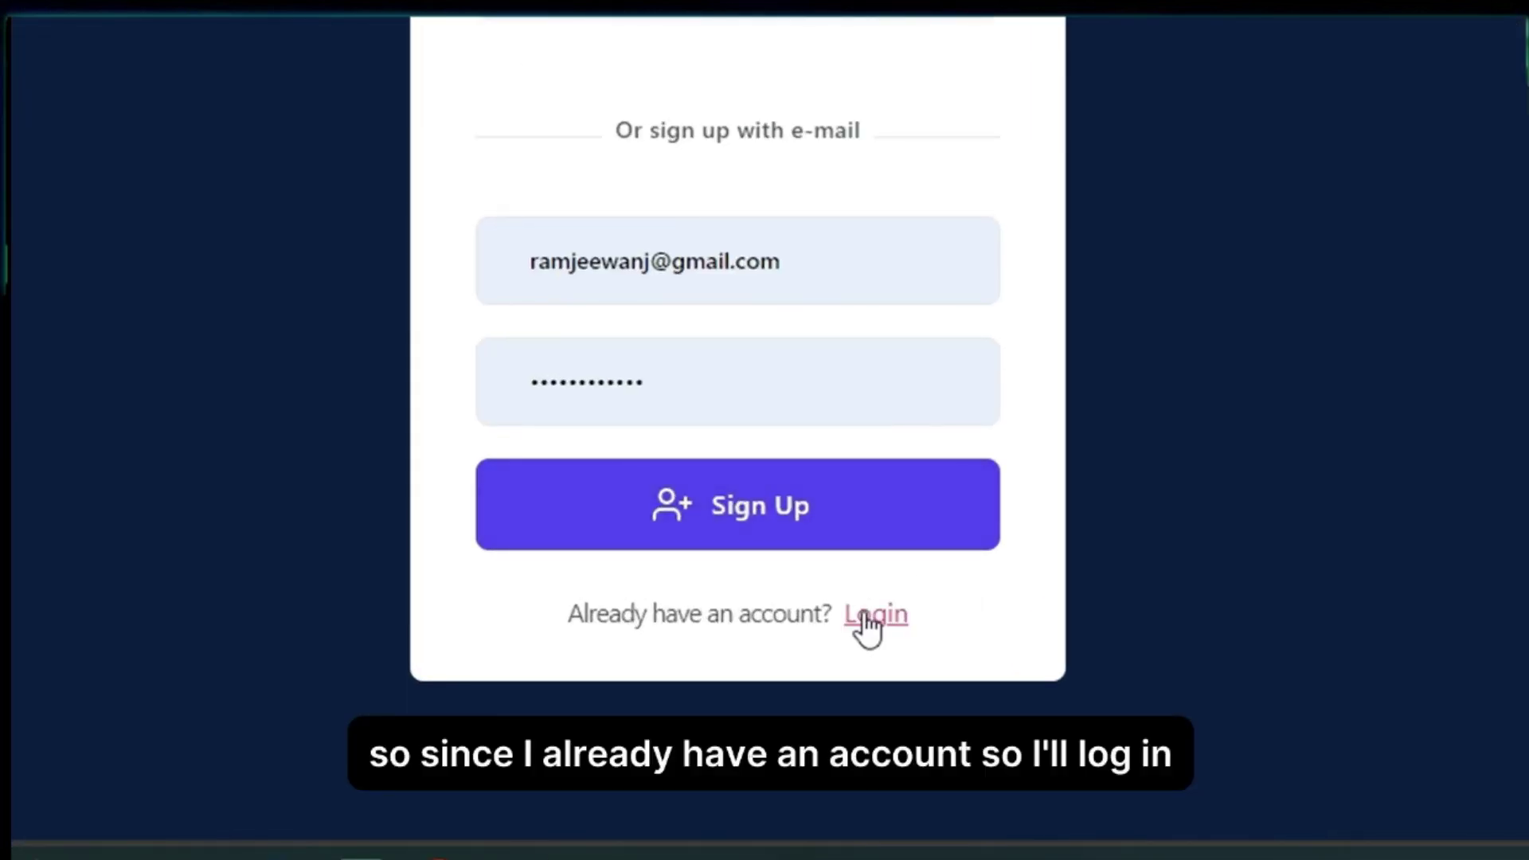
# Switch from sign-up to Login and log in to the StreamWay dashboard.
pyautogui.click(873, 615)
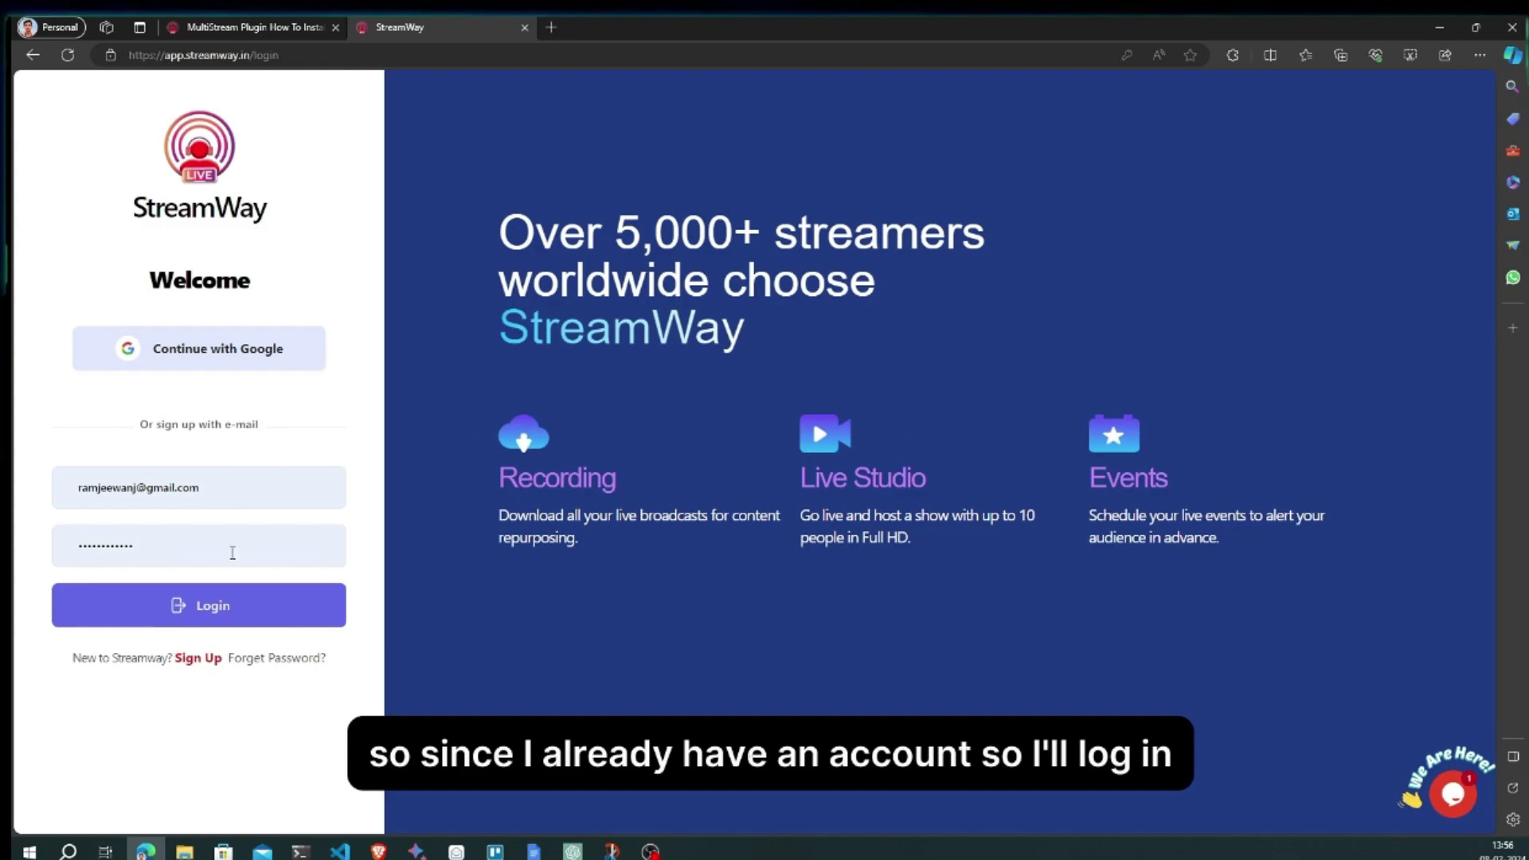
pyautogui.click(198, 606)
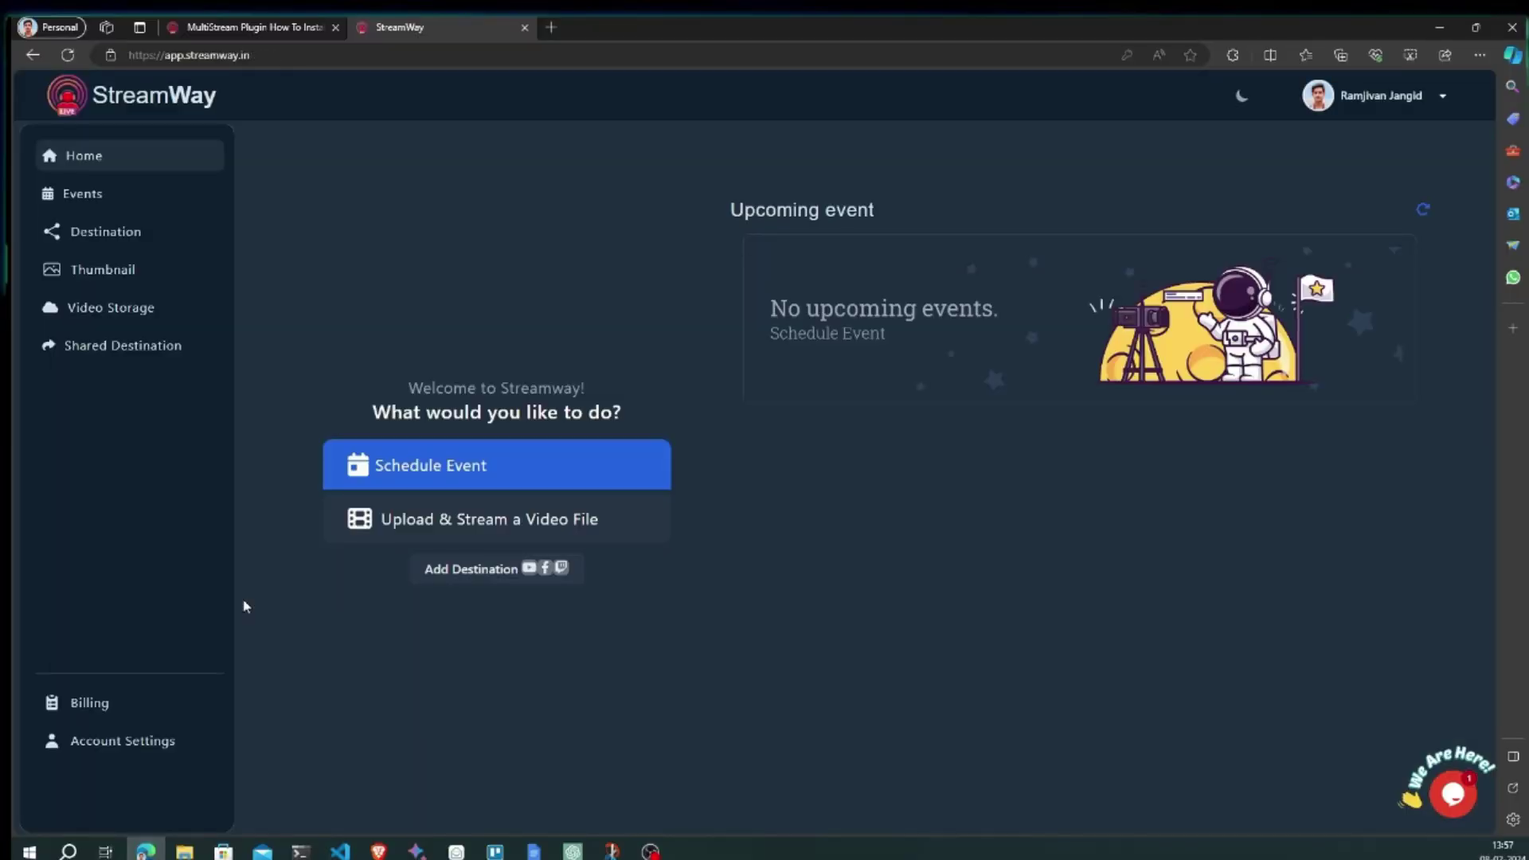
# Back in OBS, set the Streamway dock's login method to API Key and focus the Uid field.
pyautogui.hotkey('alt', 'Tab')
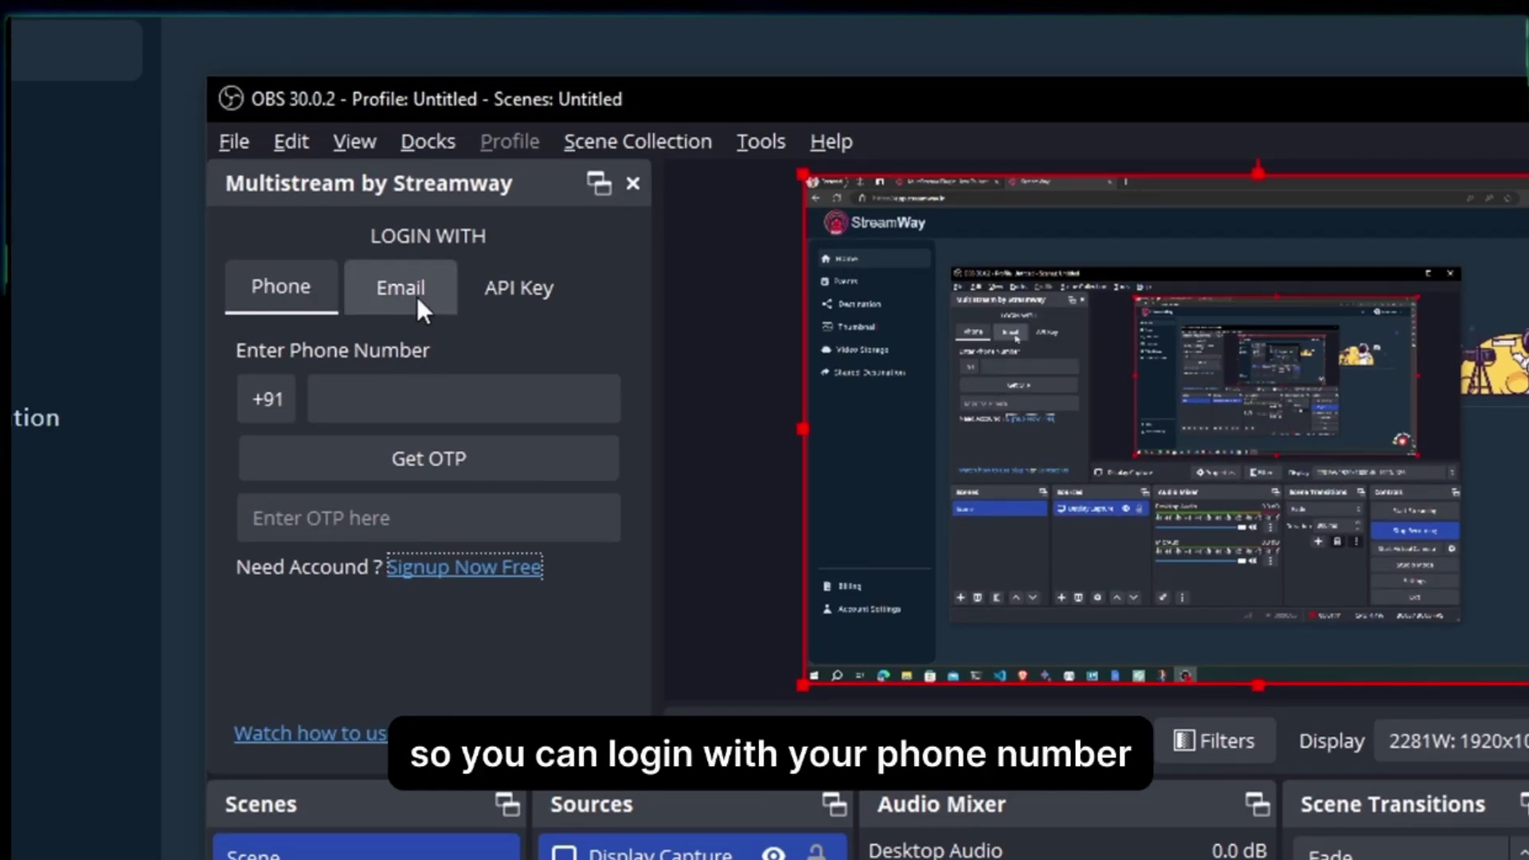
pyautogui.click(413, 292)
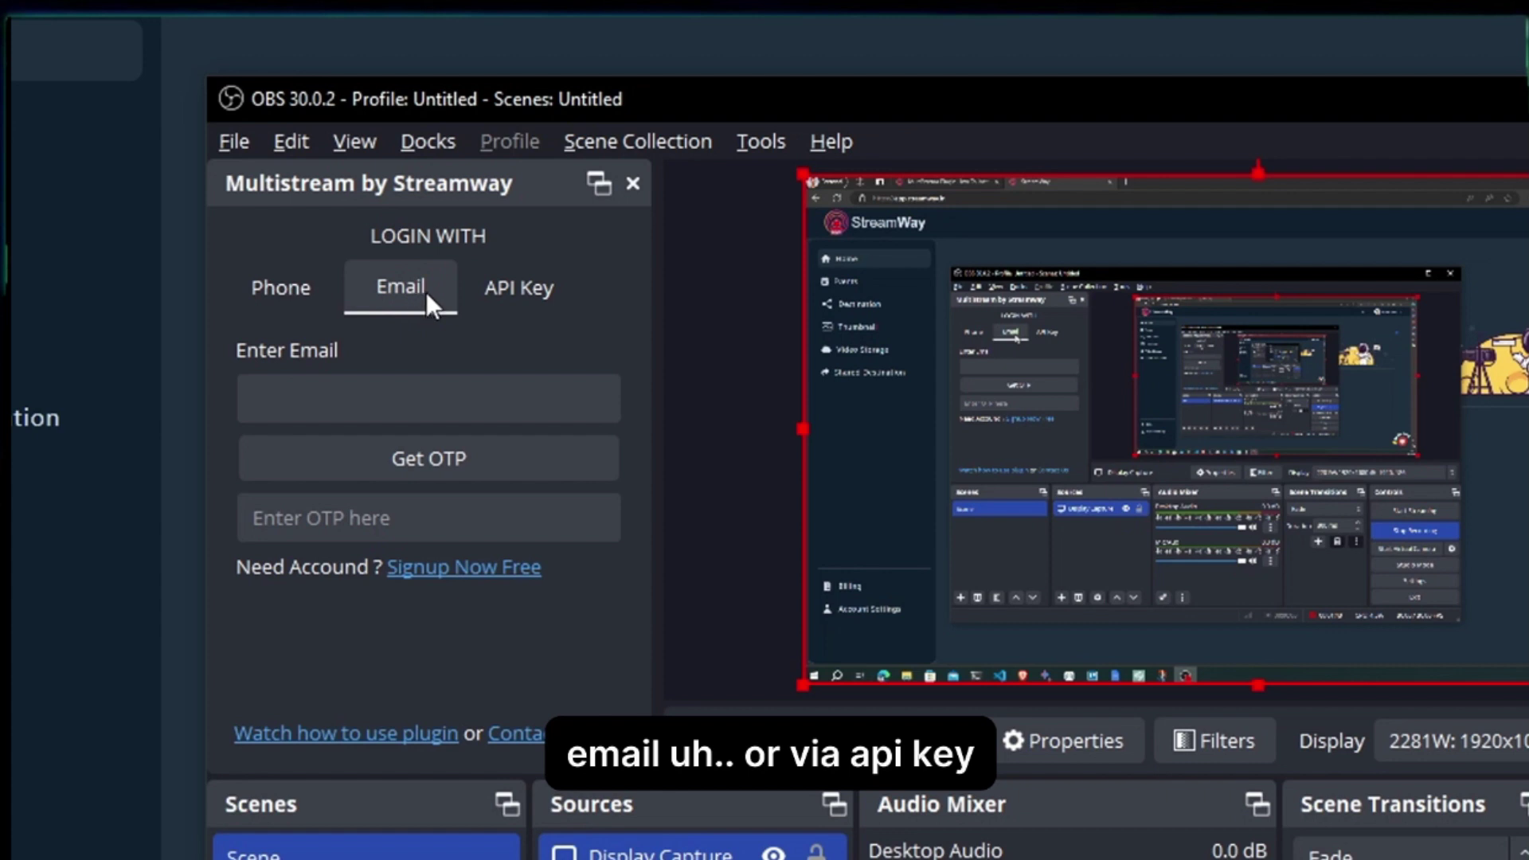
pyautogui.click(518, 287)
pyautogui.click(298, 309)
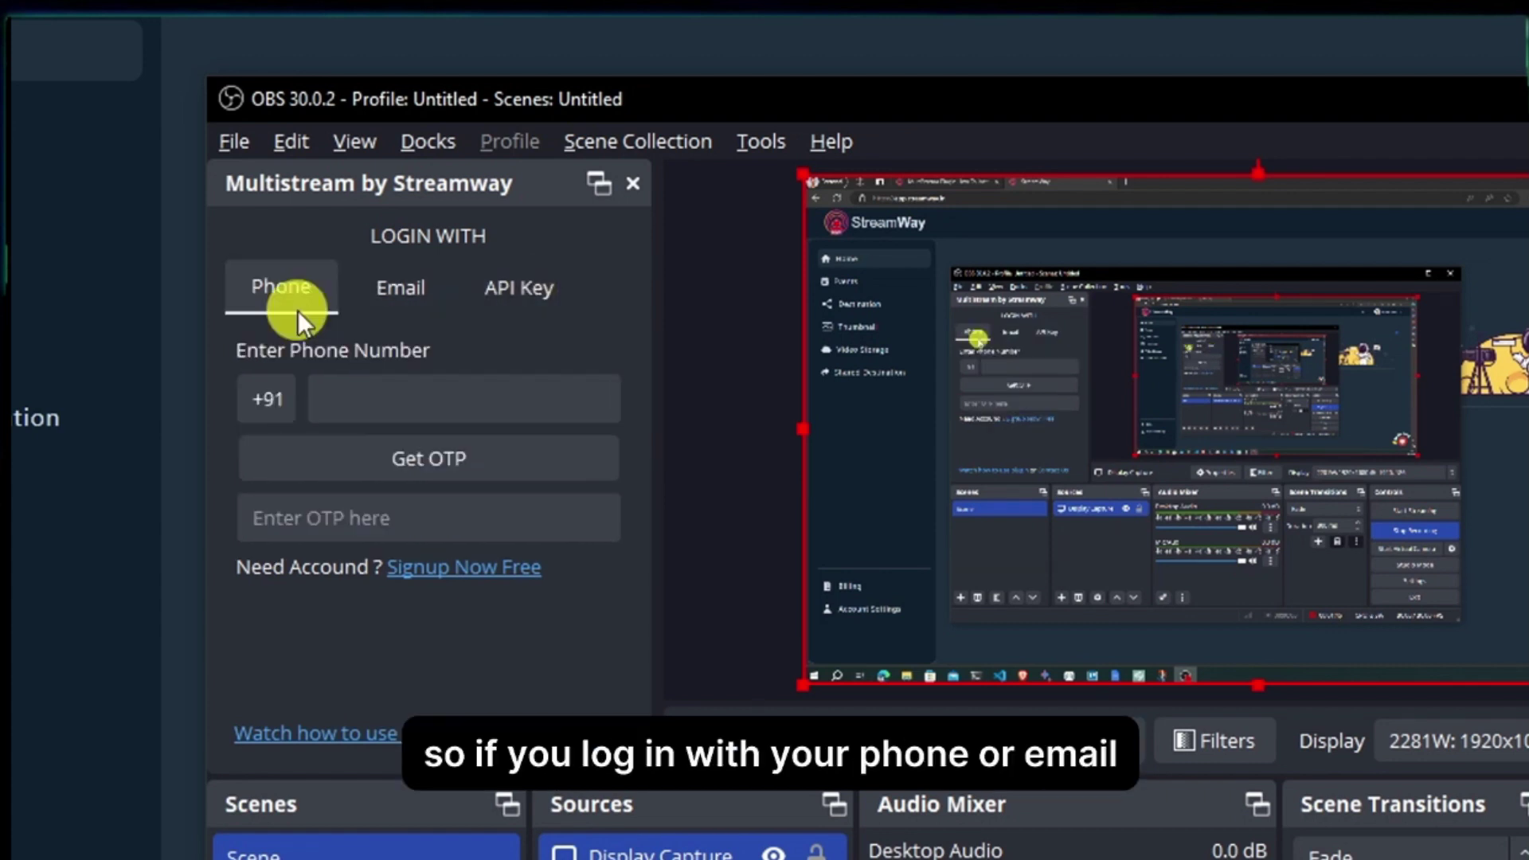
pyautogui.click(379, 289)
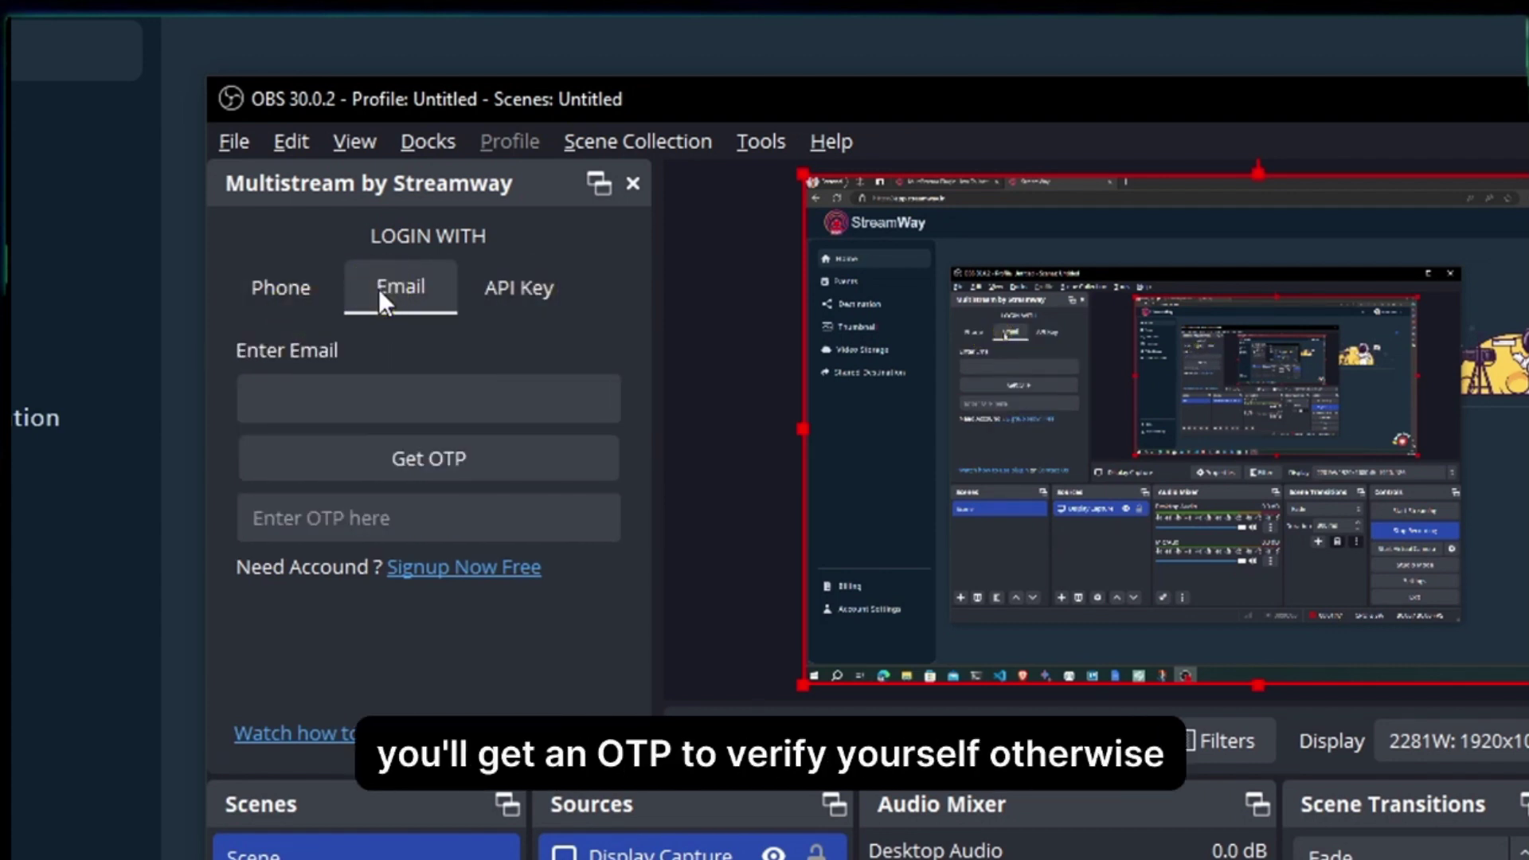
pyautogui.click(491, 288)
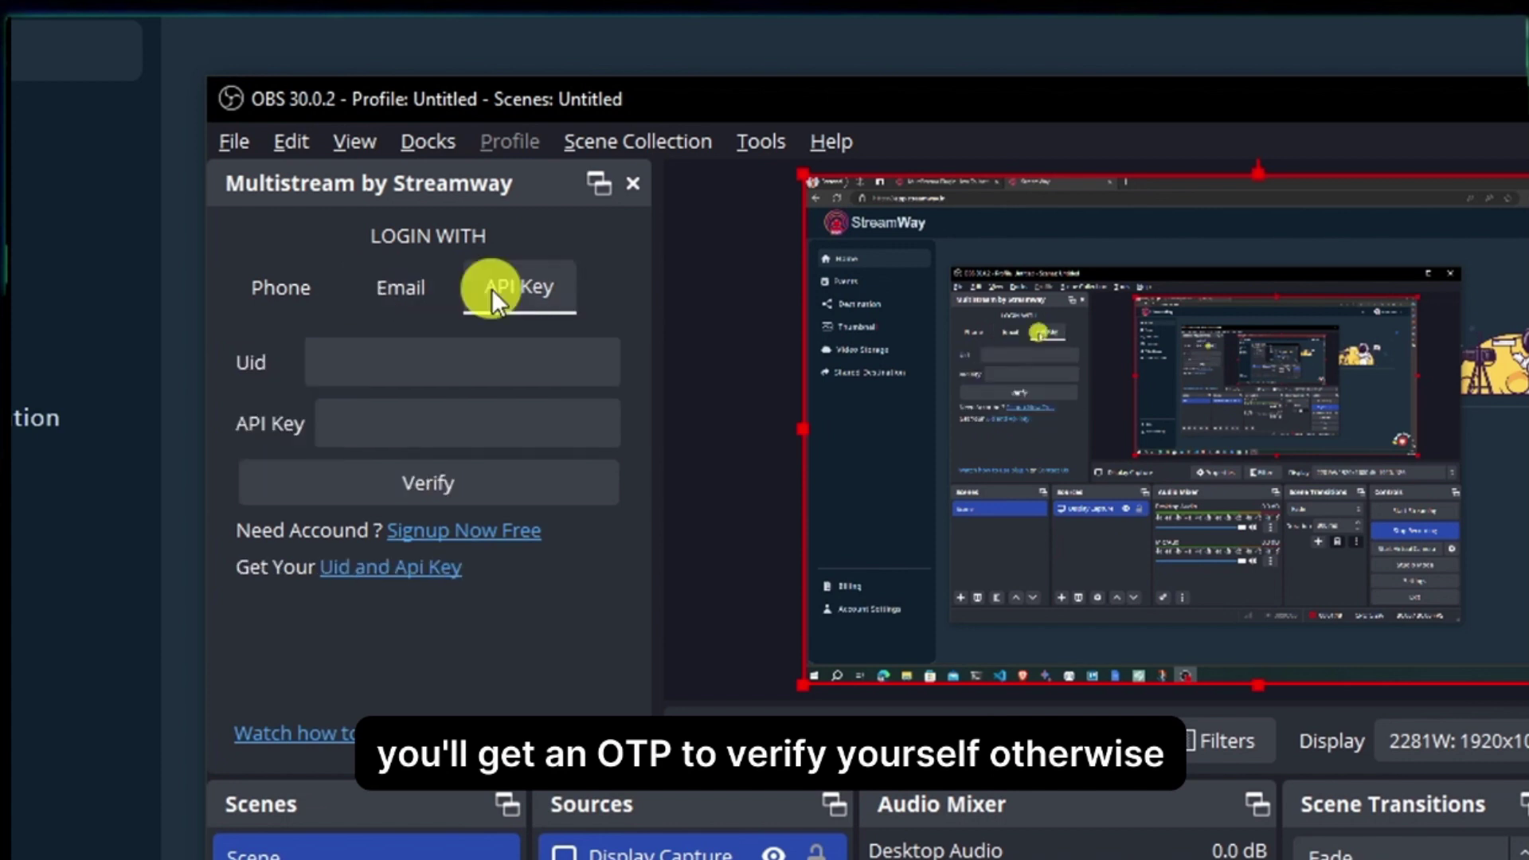
pyautogui.click(477, 362)
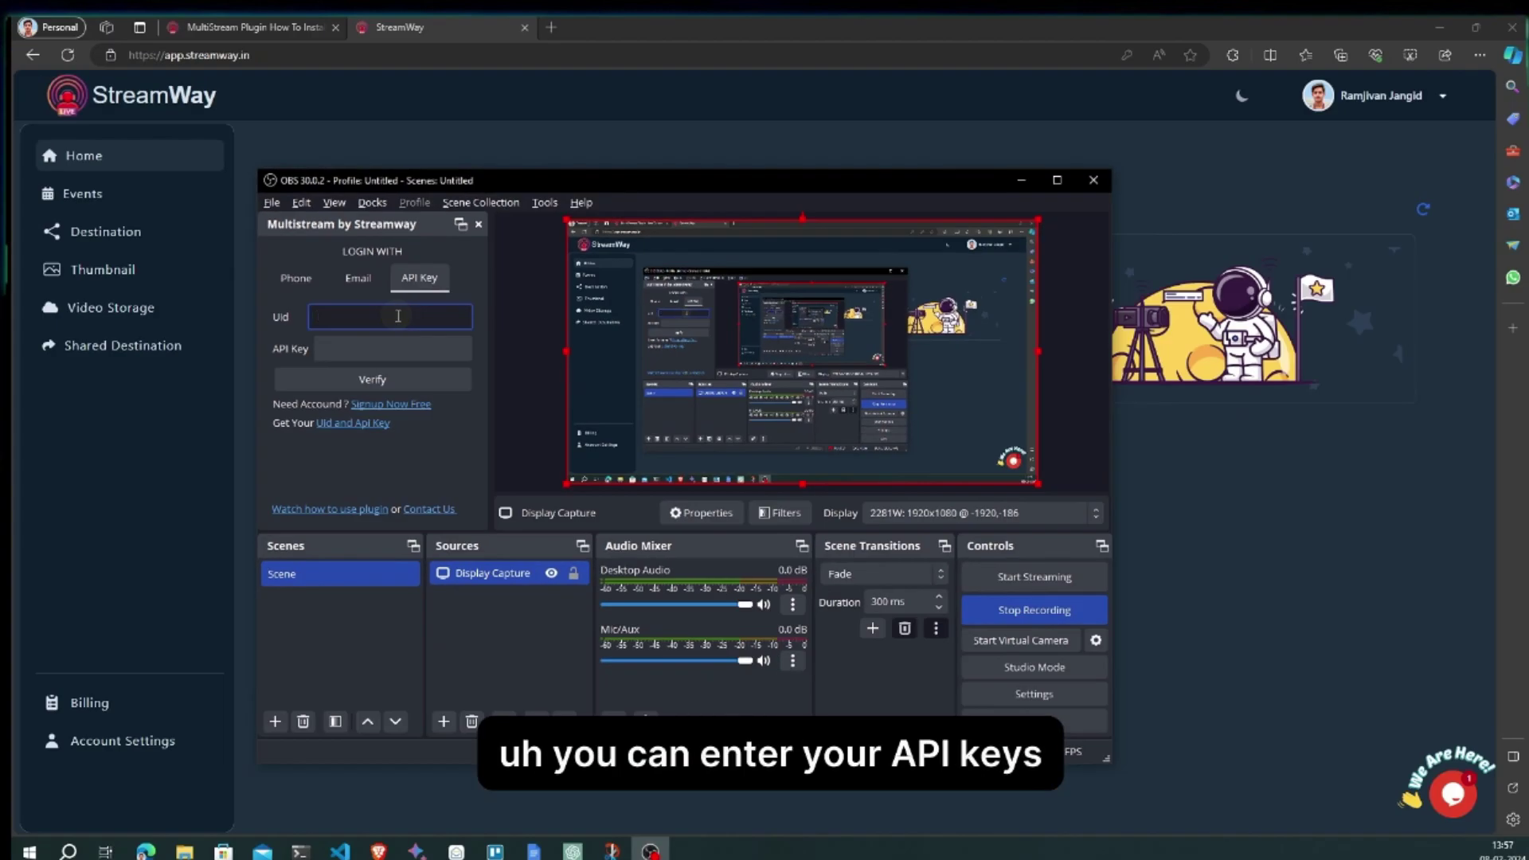
# Copy the UID from the API Settings tab of StreamWay's Account Settings.
pyautogui.click(224, 540)
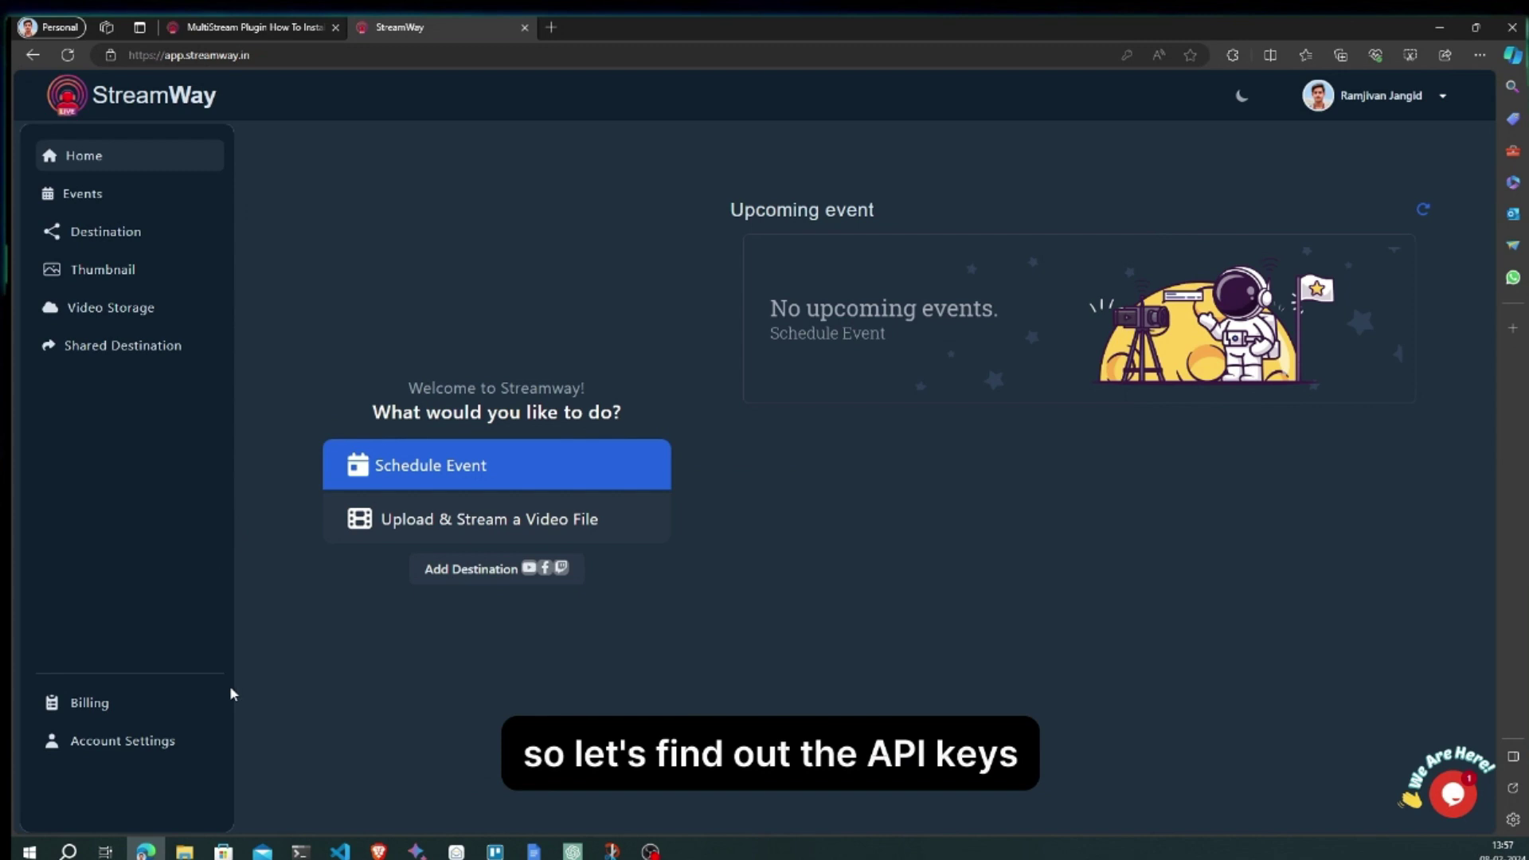
pyautogui.click(167, 741)
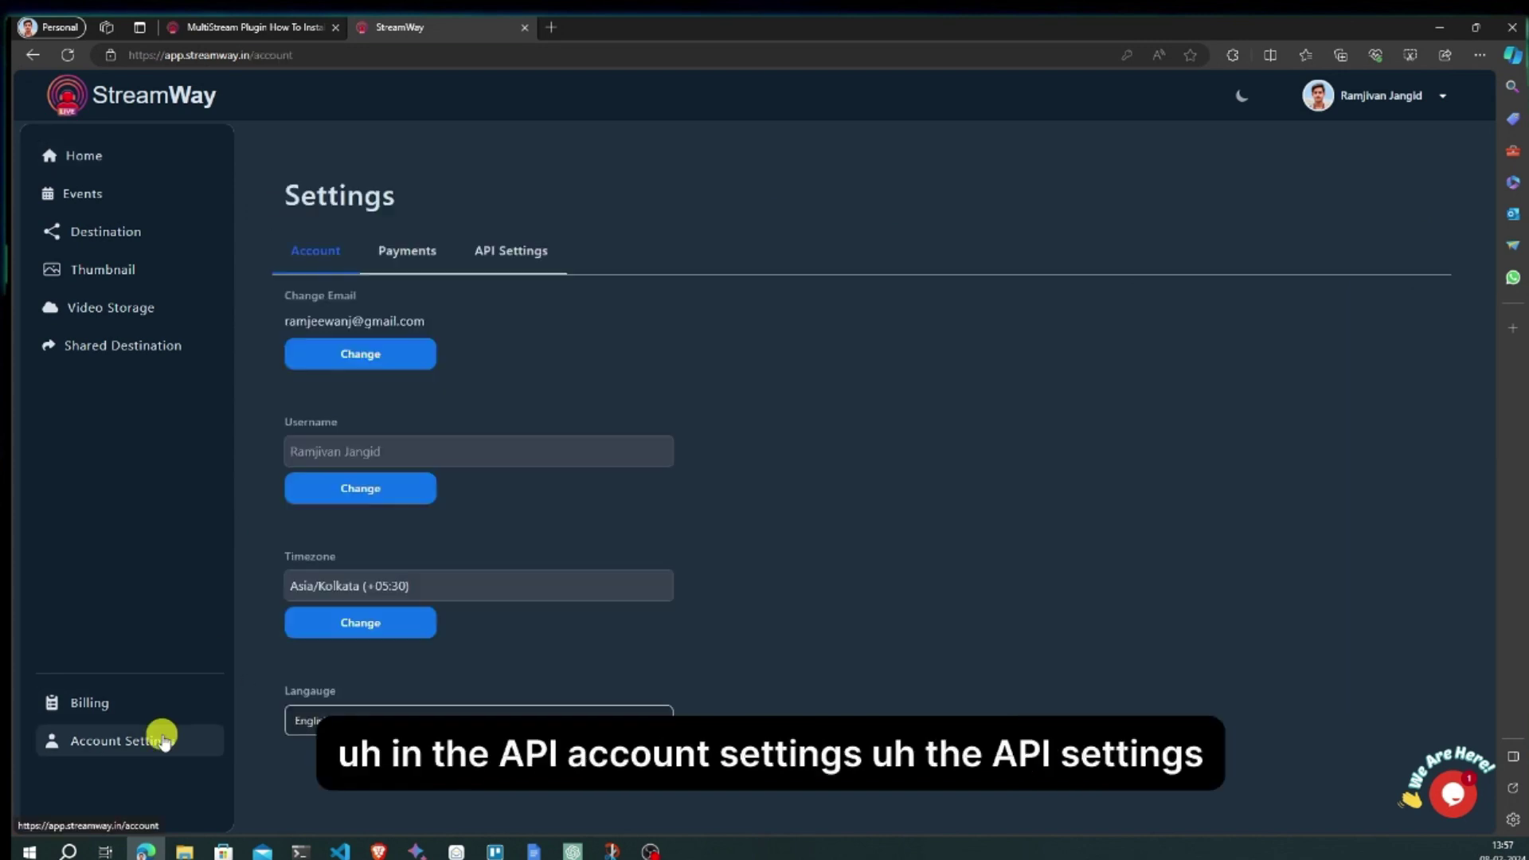
pyautogui.click(511, 250)
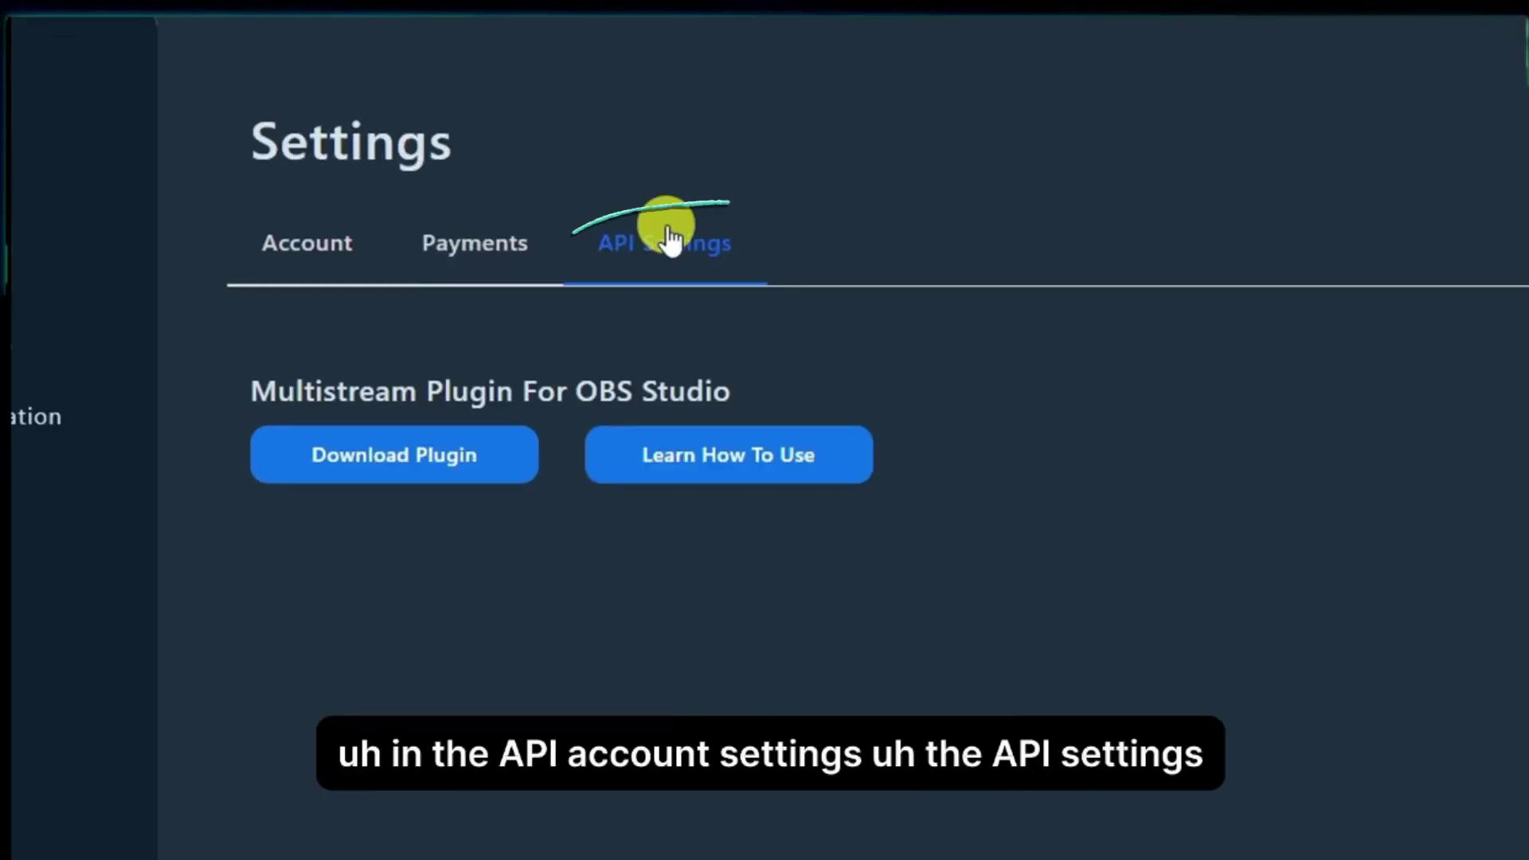
pyautogui.click(936, 380)
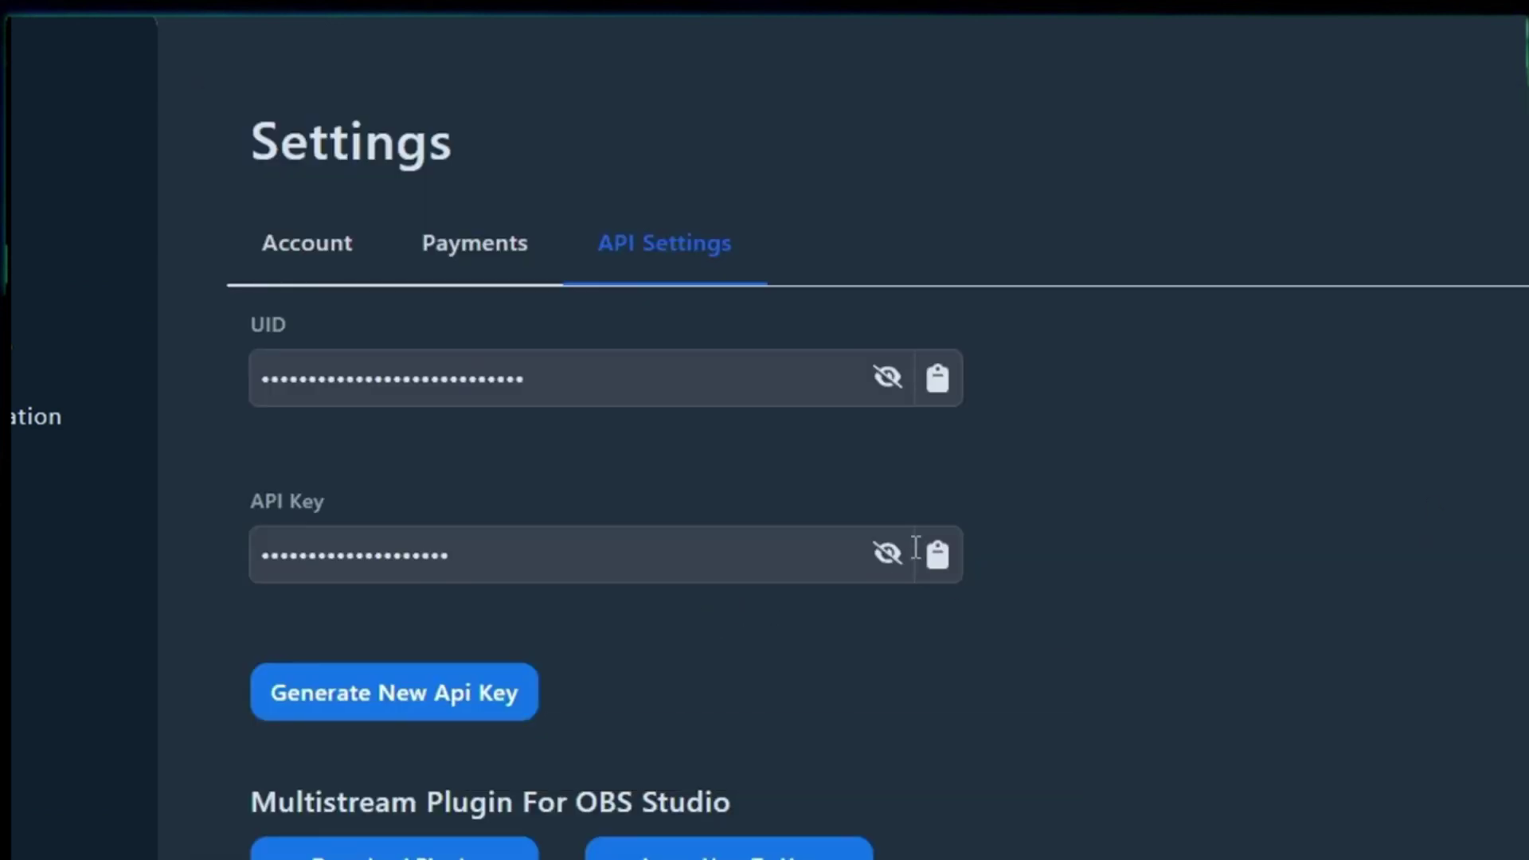
# Copy the API key, paste it into the dock's API Key field, and verify the login.
pyautogui.click(940, 549)
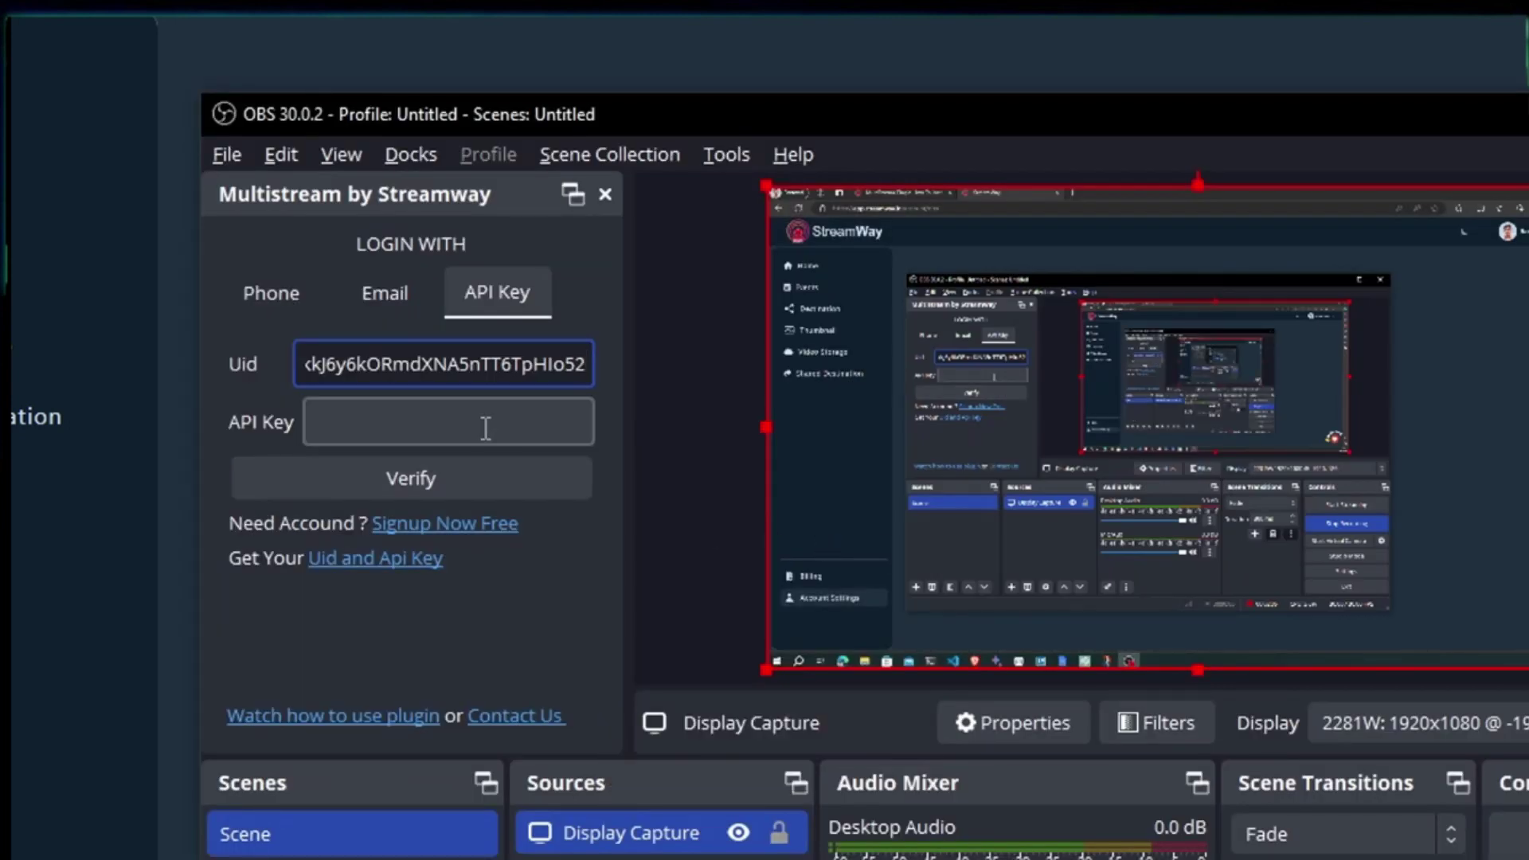
pyautogui.click(482, 422)
pyautogui.hotkey('ctrl', 'v')
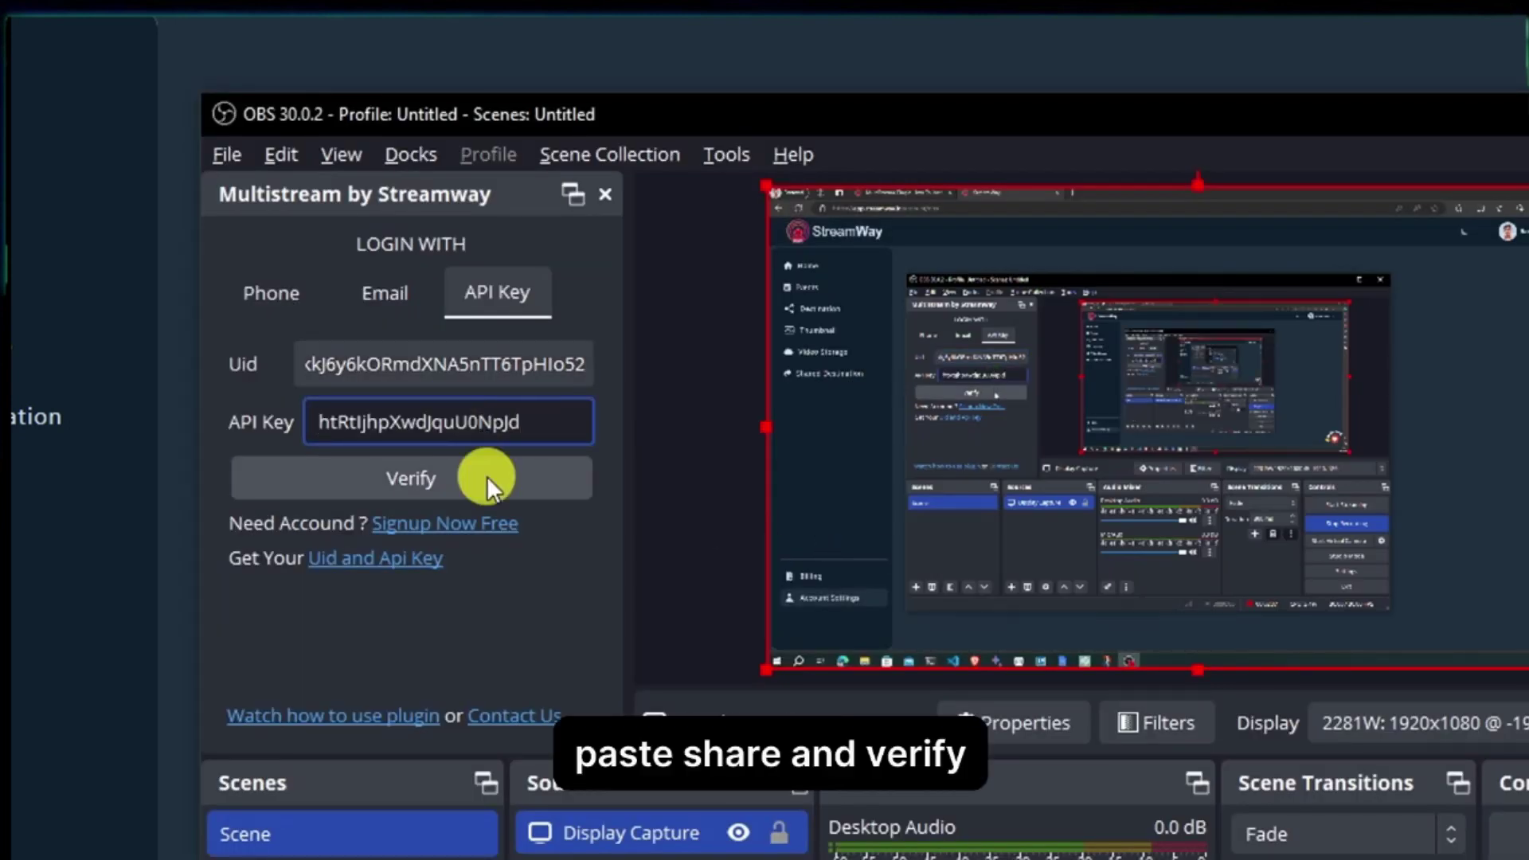
pyautogui.click(486, 476)
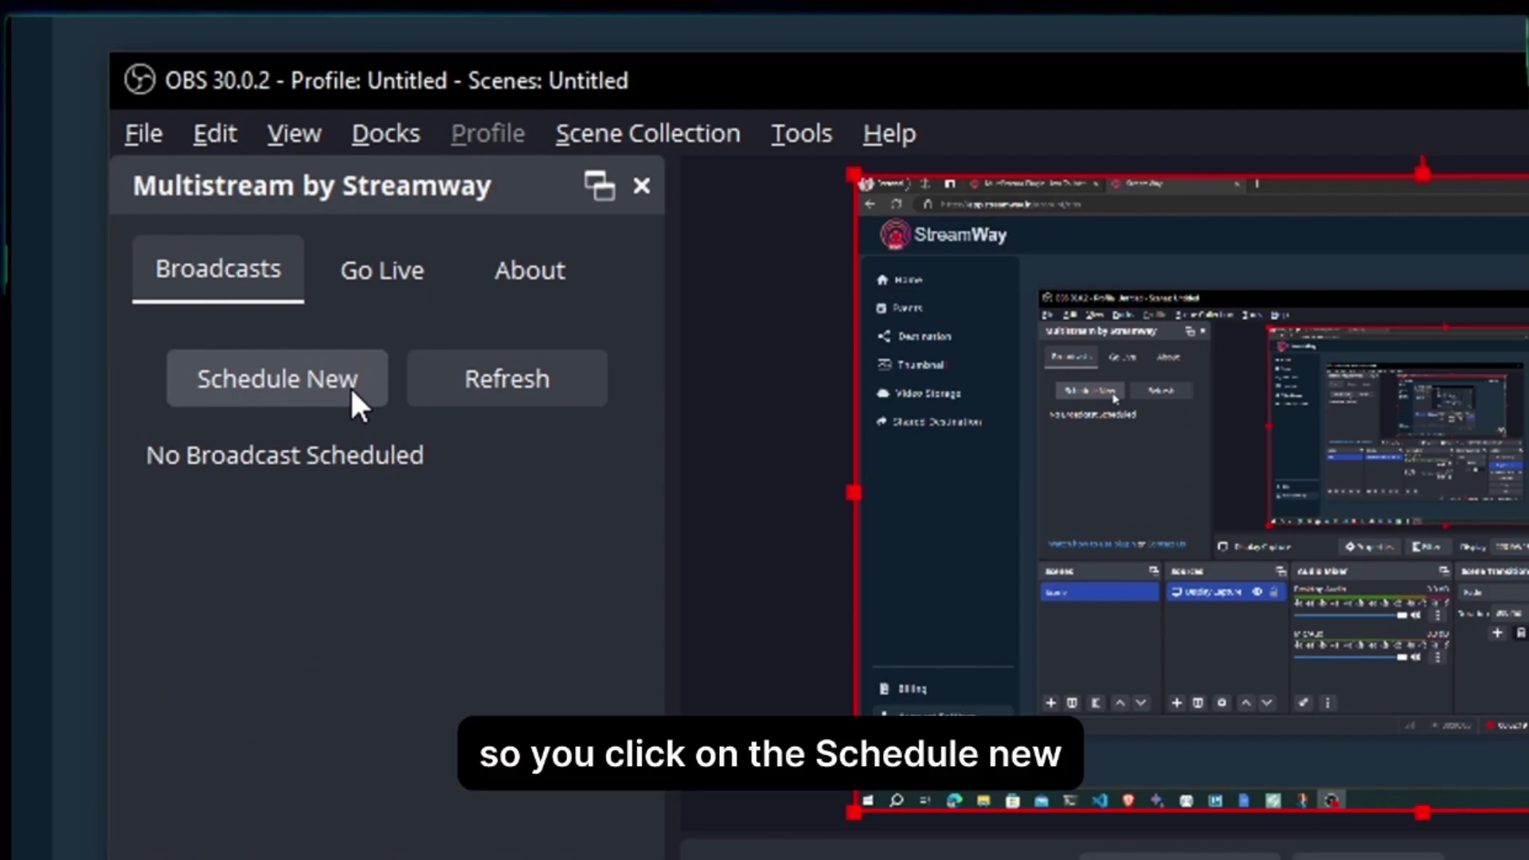
# Schedule a new event from the 'Day 1 plugin test streamway' template with the StreamWay thumbnail.
pyautogui.click(351, 386)
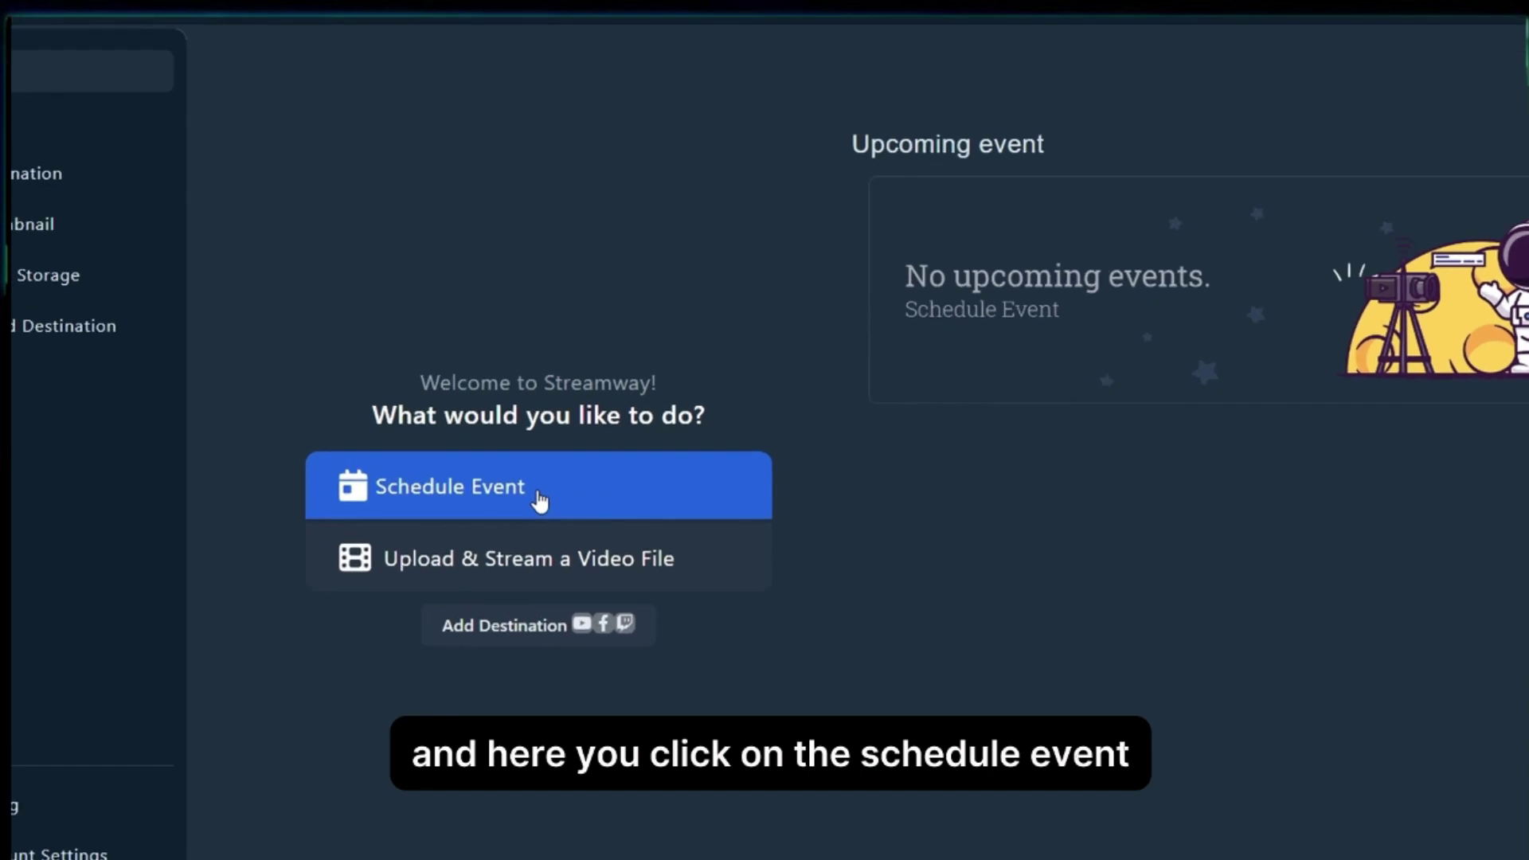
pyautogui.click(540, 498)
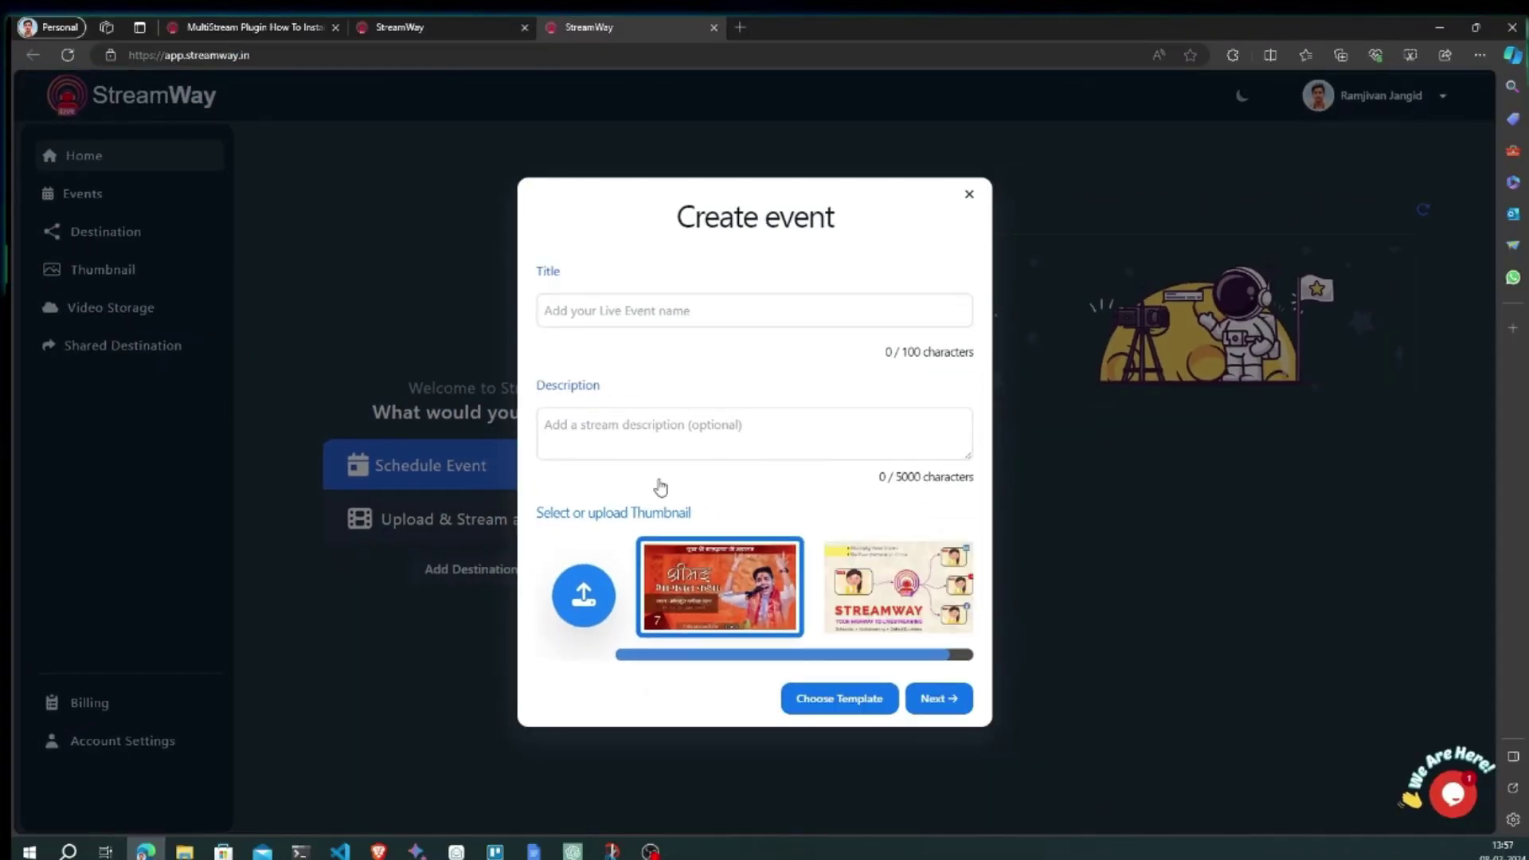
pyautogui.click(670, 306)
pyautogui.click(665, 438)
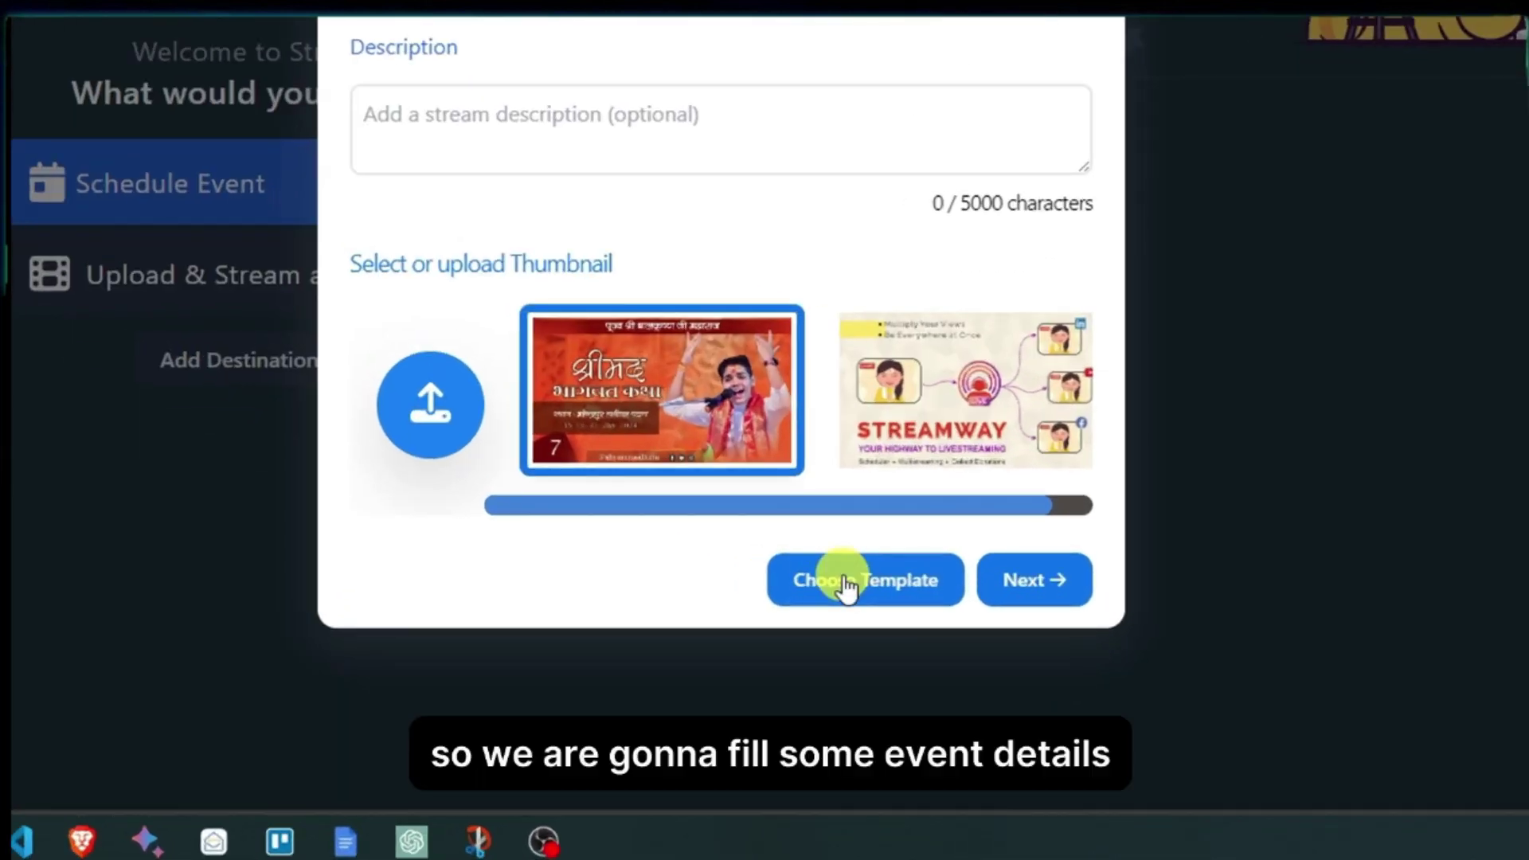
pyautogui.click(837, 582)
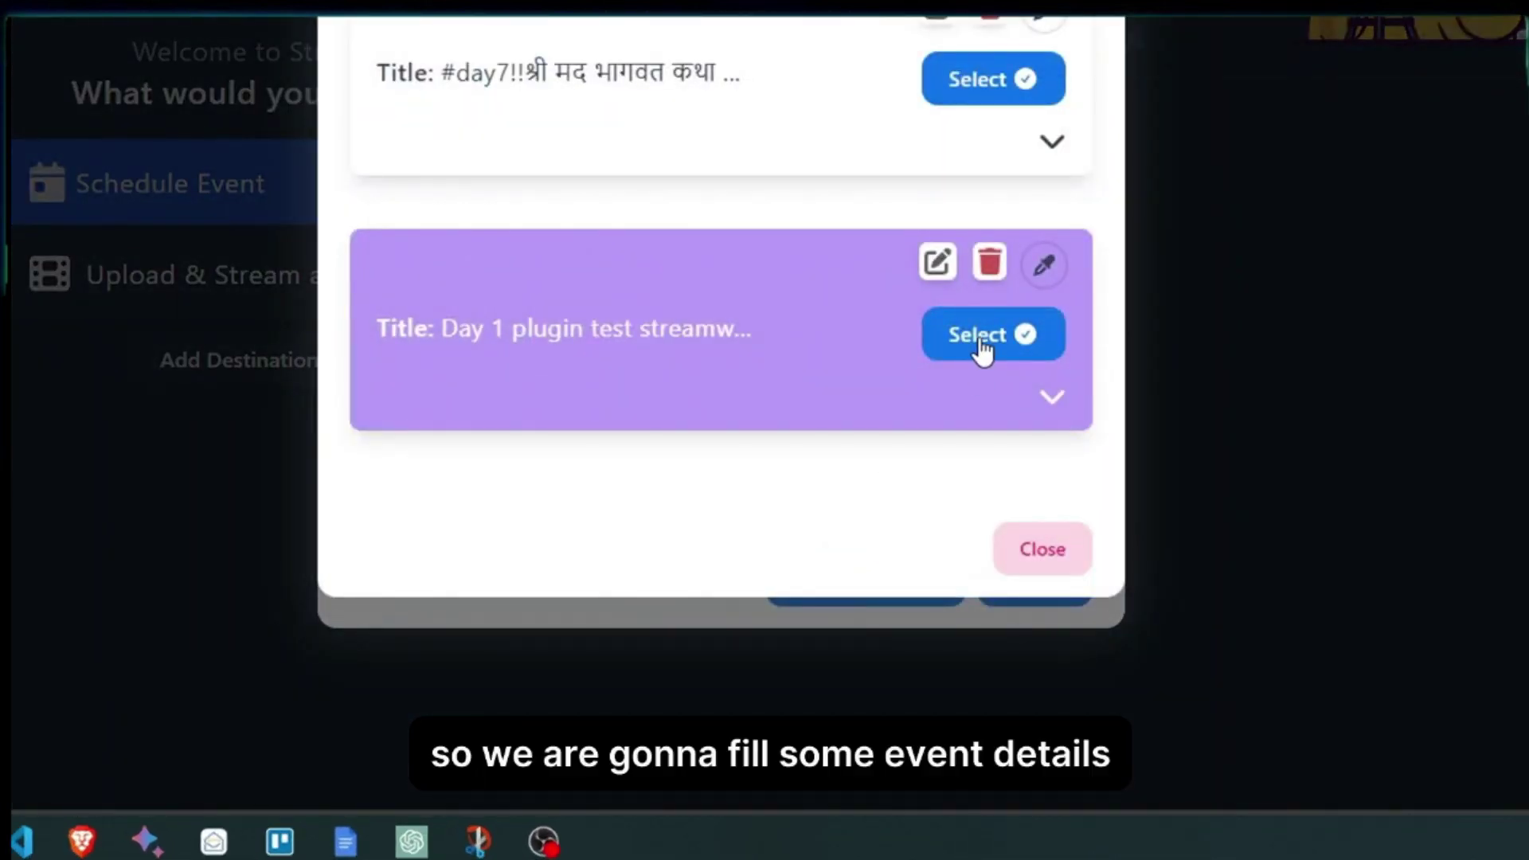
pyautogui.click(982, 341)
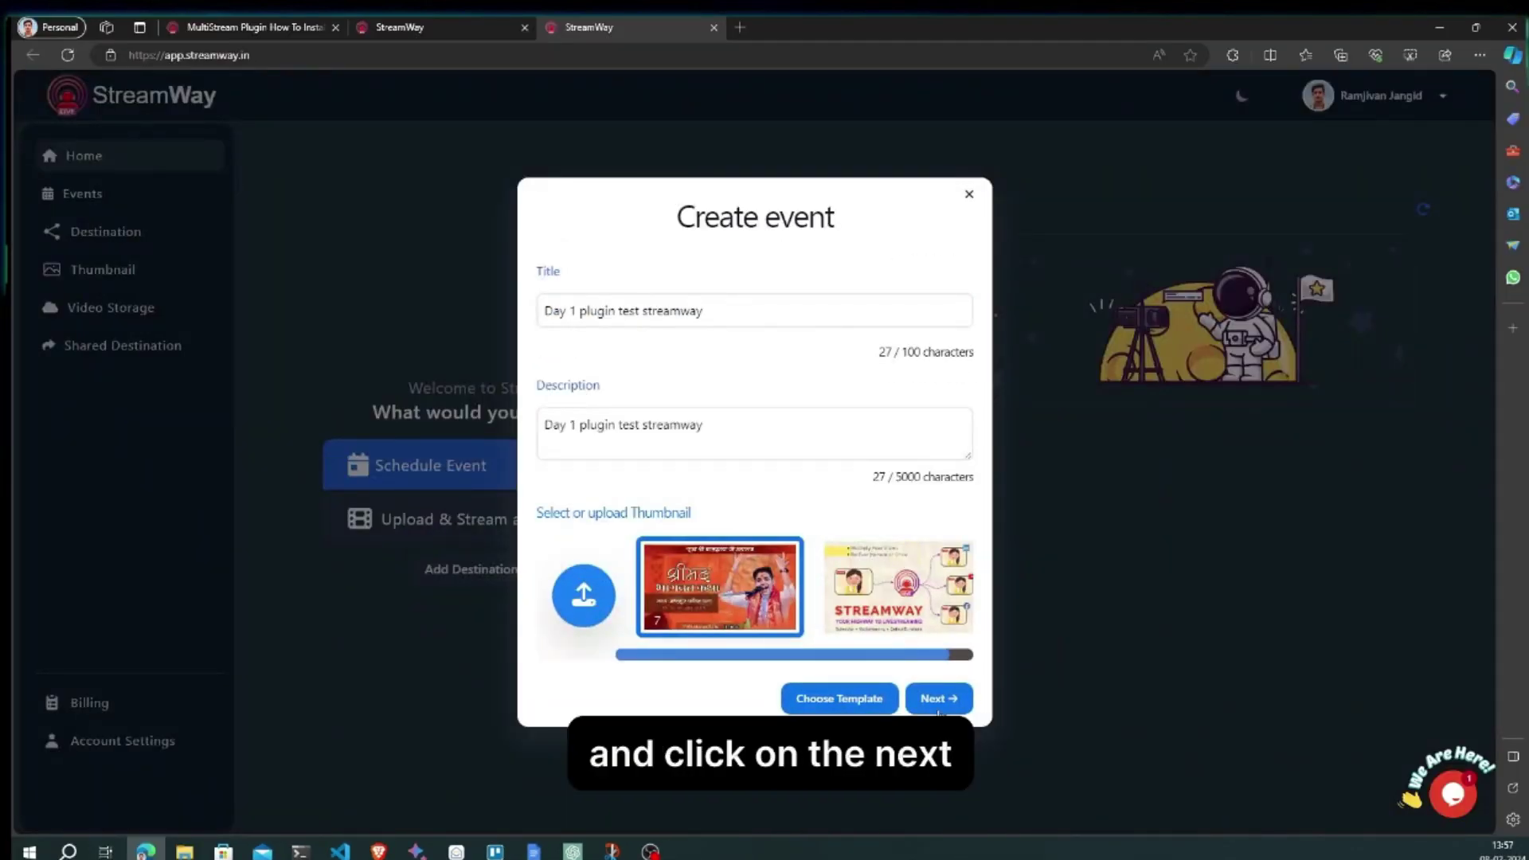
pyautogui.click(907, 599)
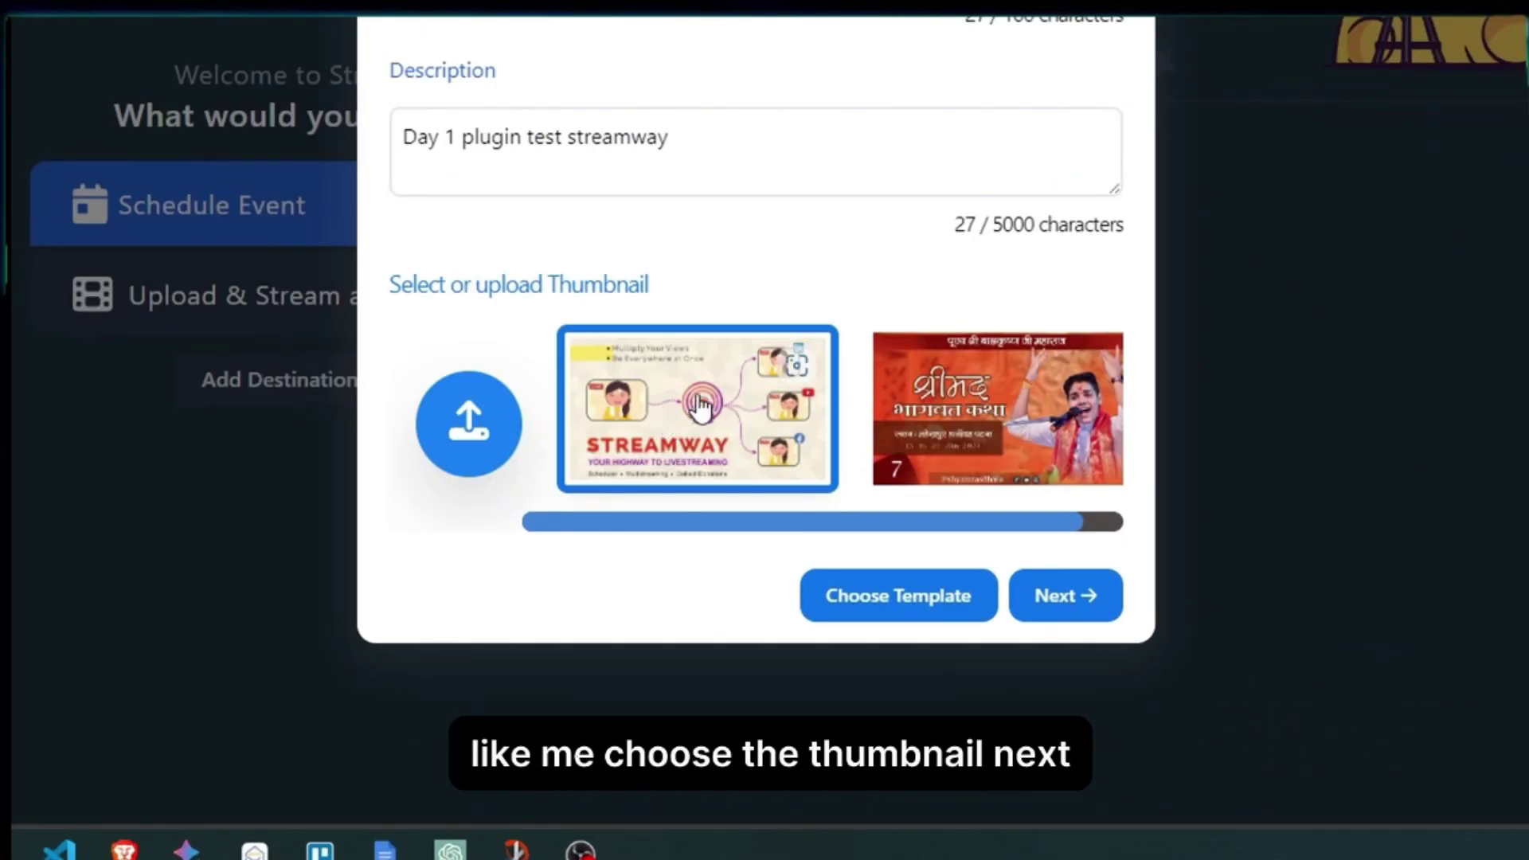
# Keep YouTube and Facebook as destinations and create the 'Day 1 plugin test stream' event for Feb 8.
pyautogui.click(1064, 595)
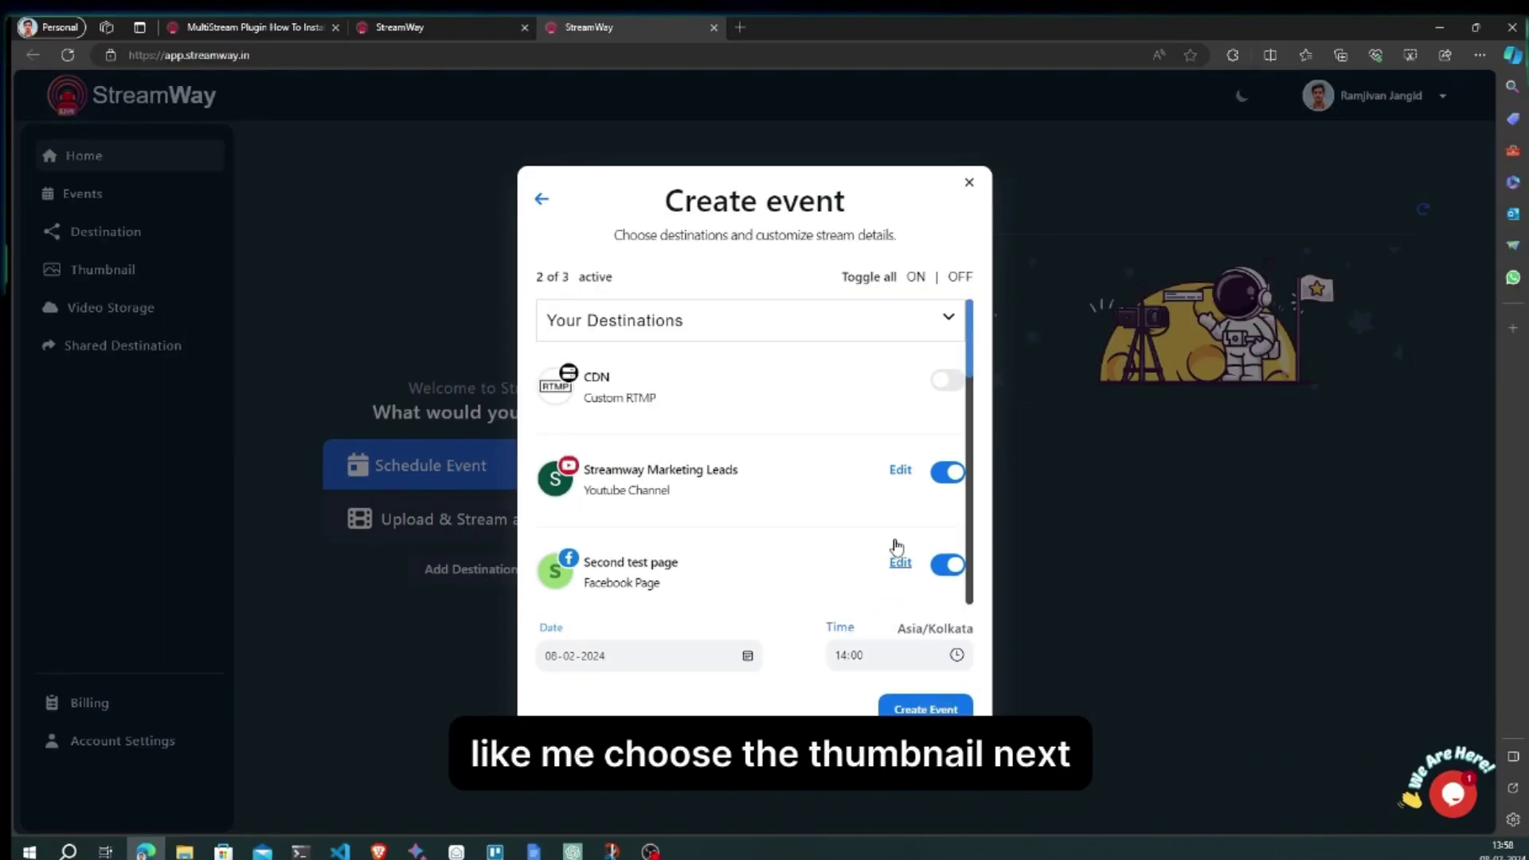
pyautogui.scroll(-1, 878, 502)
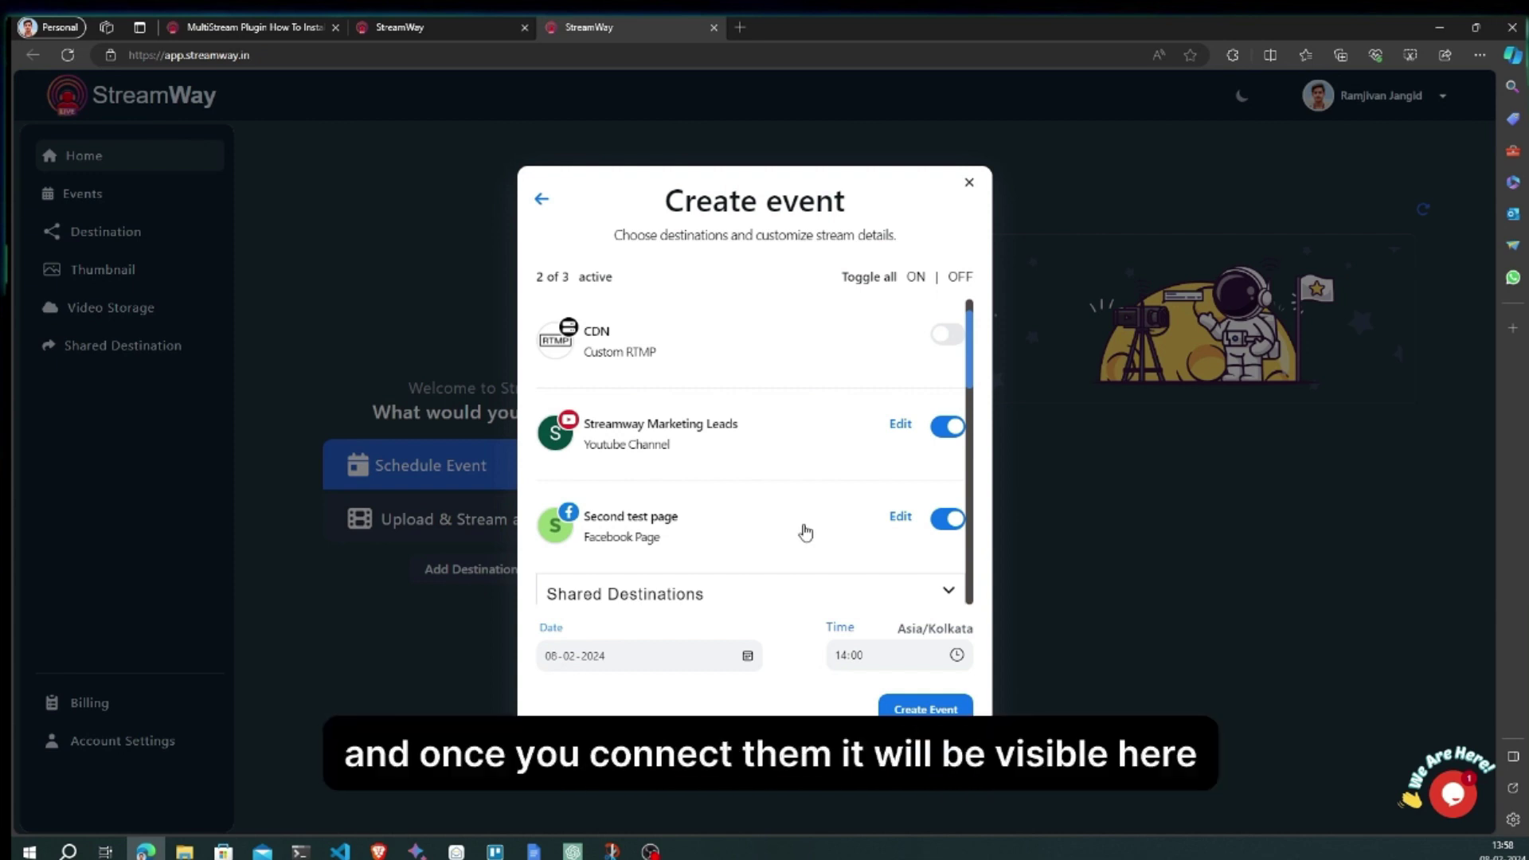
pyautogui.click(946, 427)
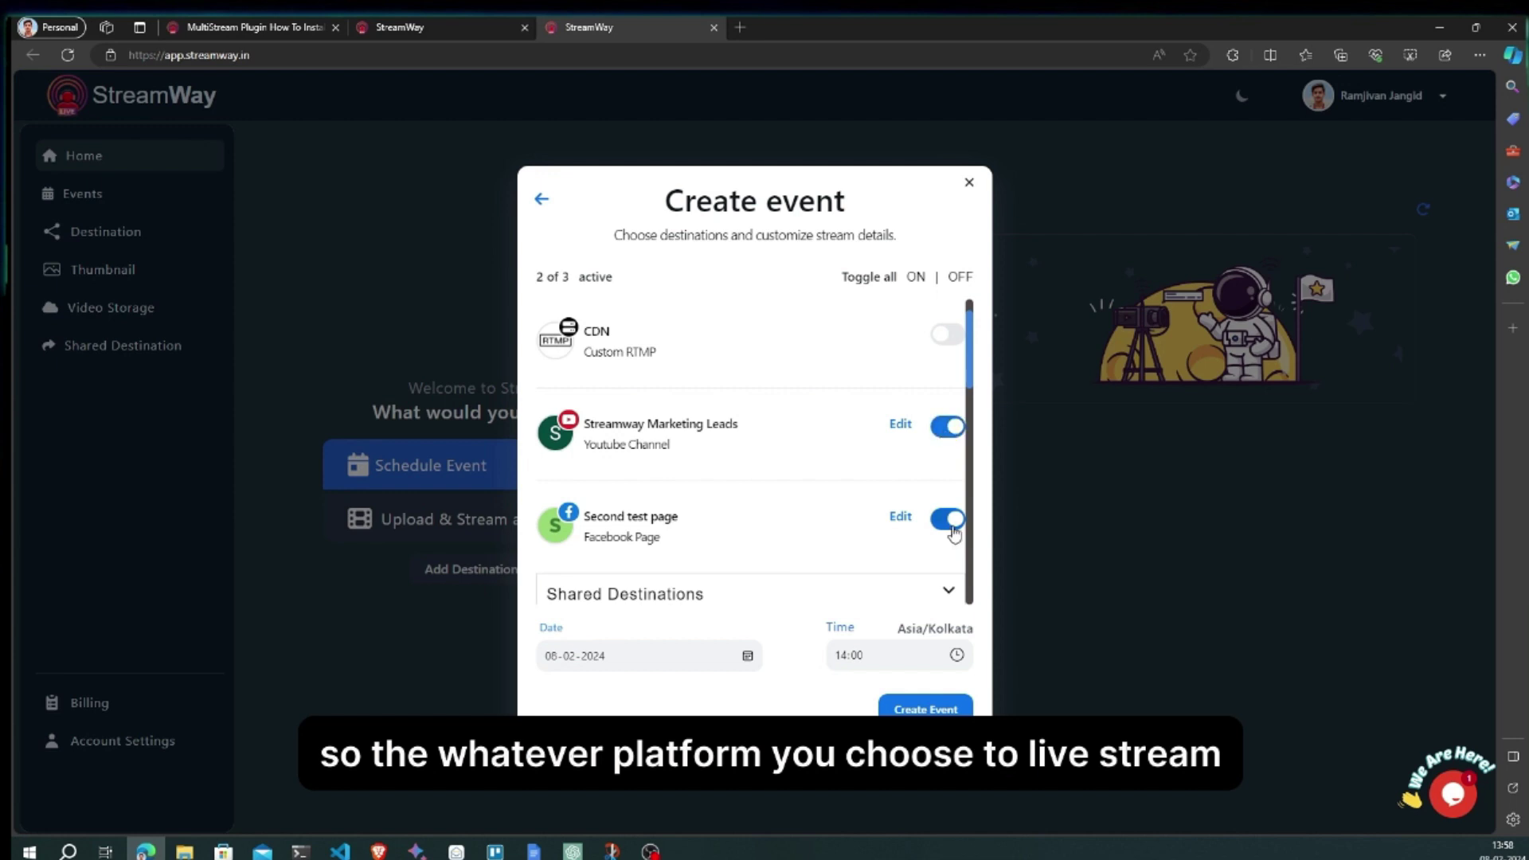
pyautogui.scroll(-2, 953, 534)
pyautogui.scroll(-1, 954, 534)
pyautogui.scroll(2, 954, 534)
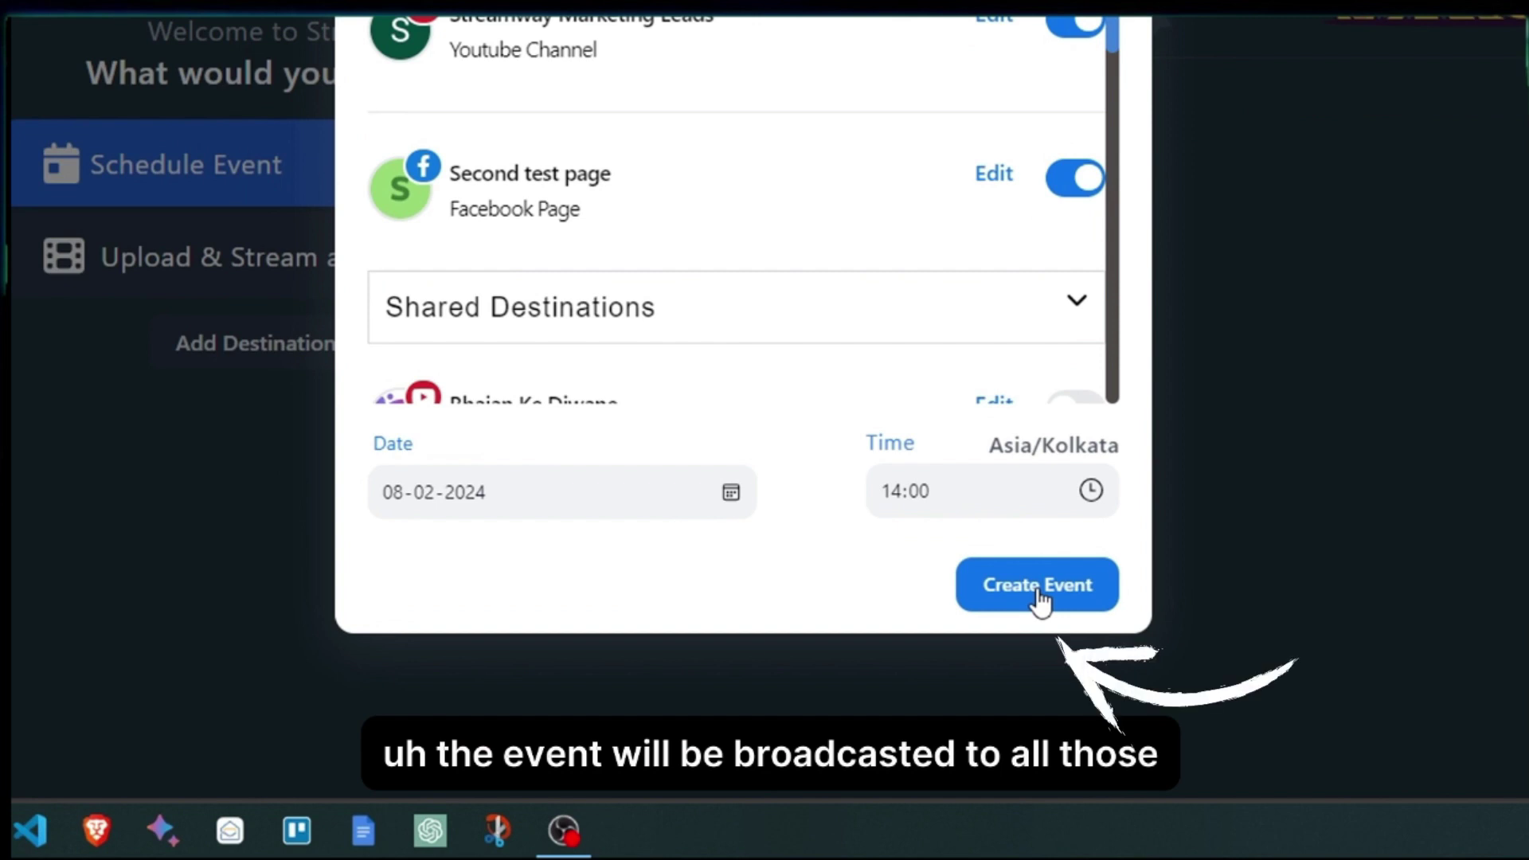
pyautogui.click(1038, 585)
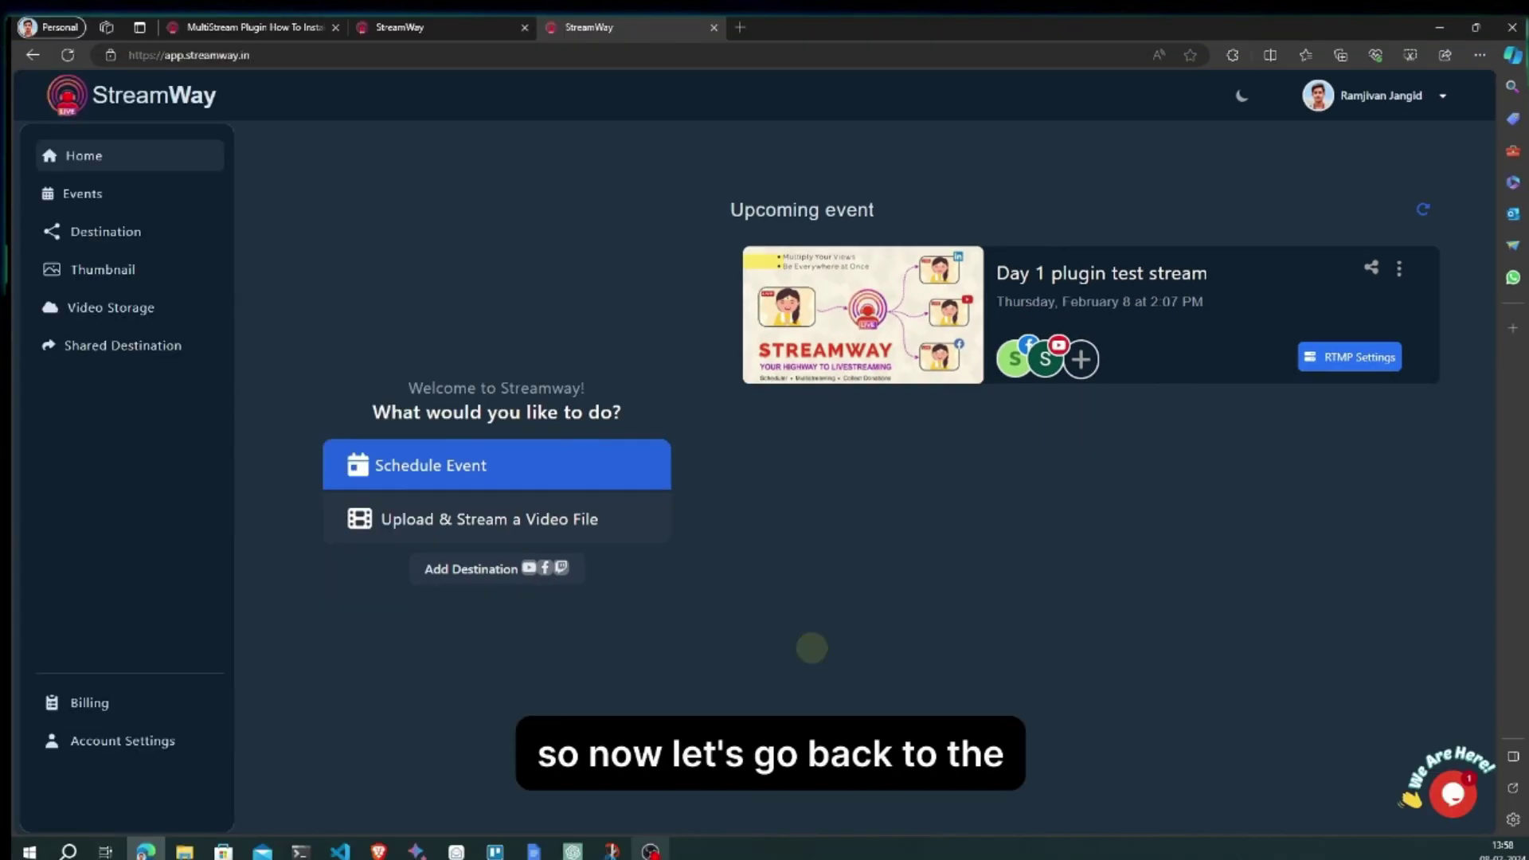
# Refresh the Multistream dock, select 'Day 1 plugin test streamway', go live, and widen the dock.
pyautogui.click(649, 851)
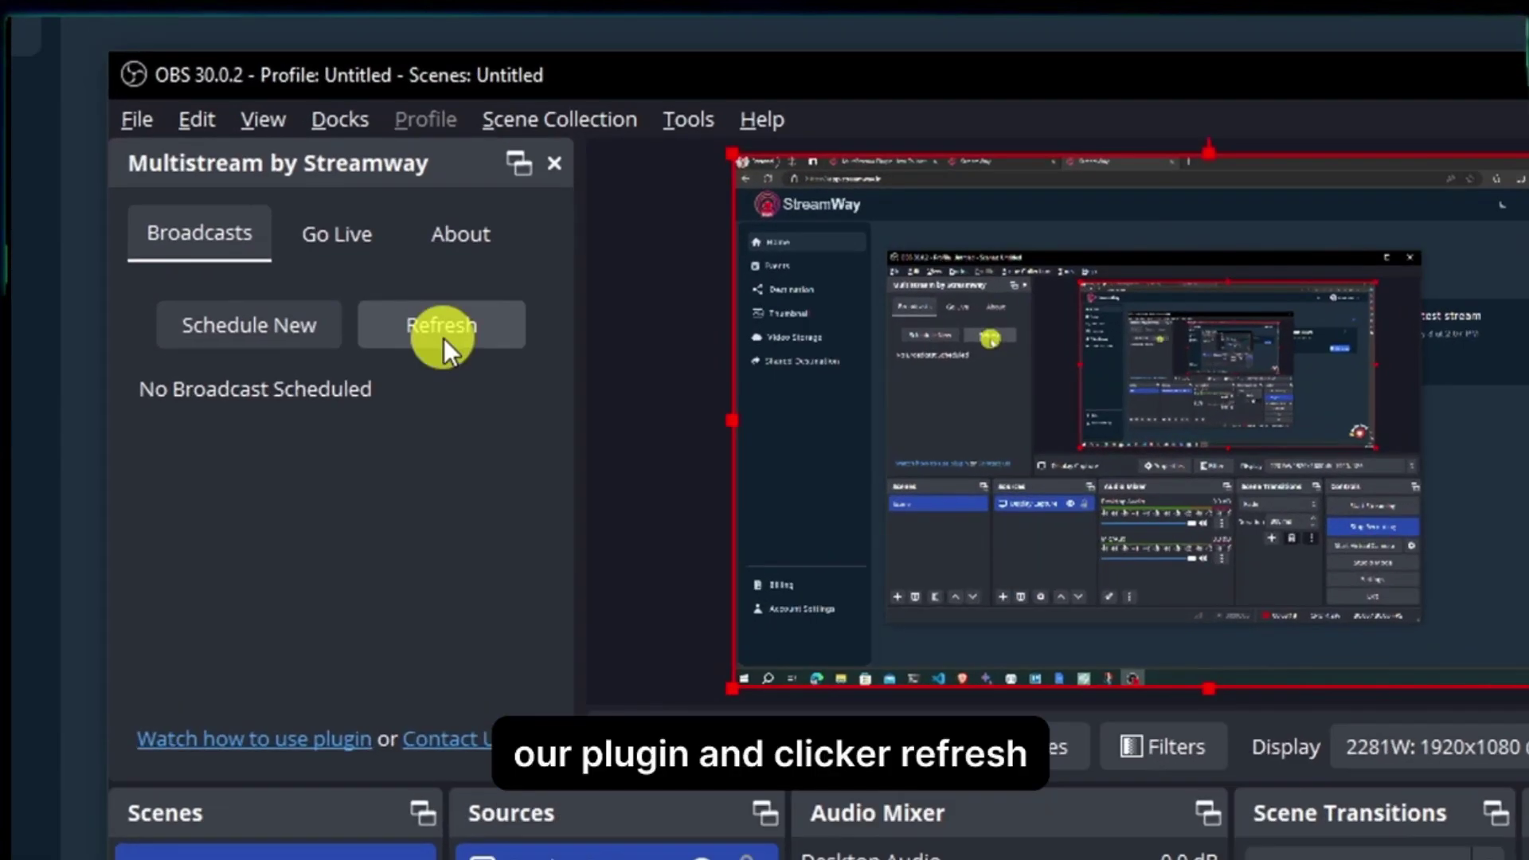
pyautogui.click(421, 304)
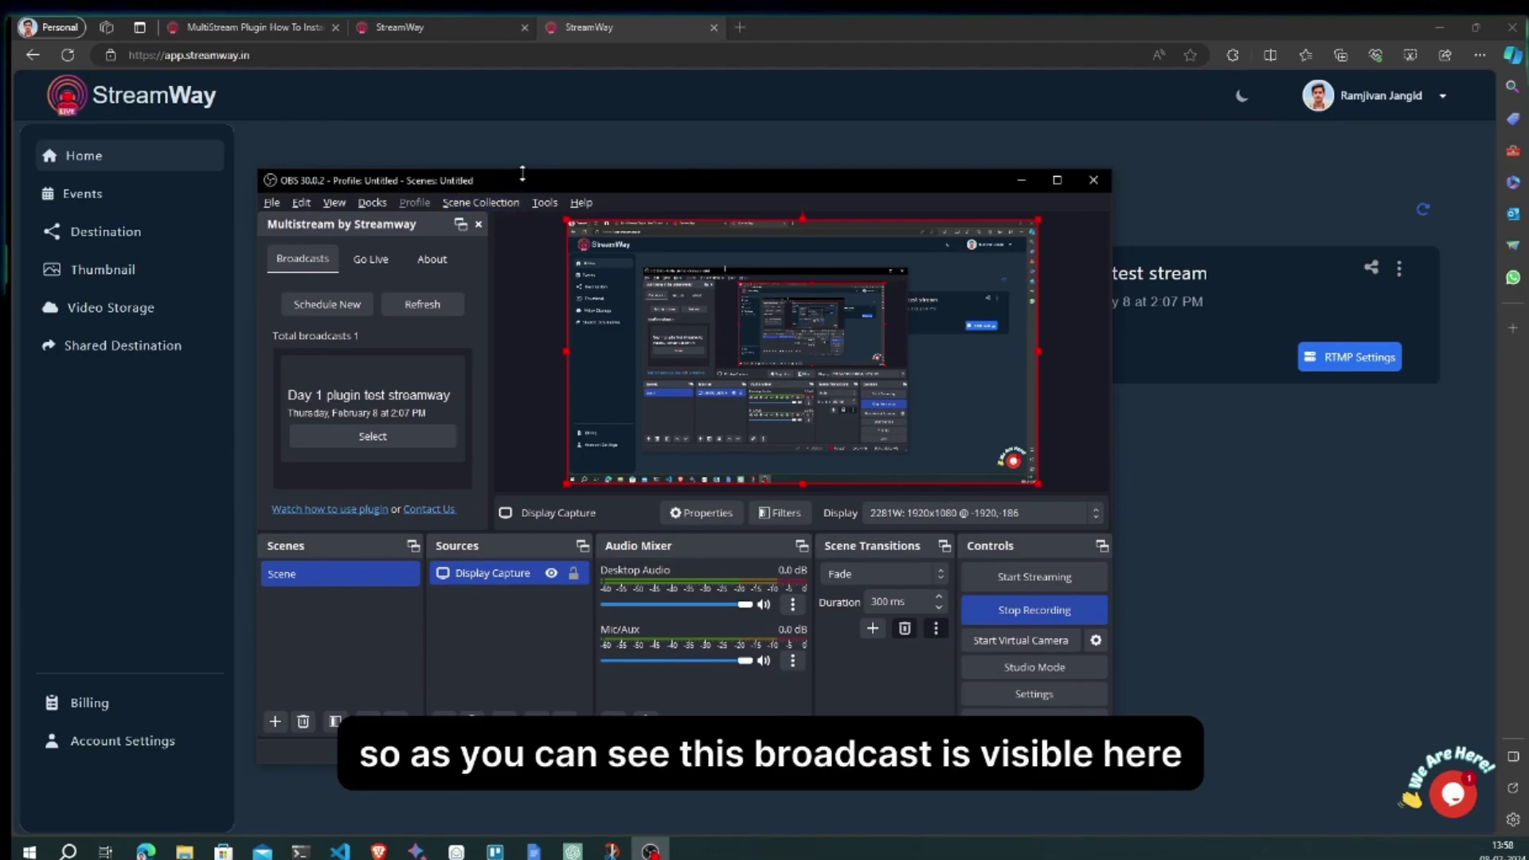
pyautogui.moveTo(442, 181); pyautogui.dragTo(252, 153)
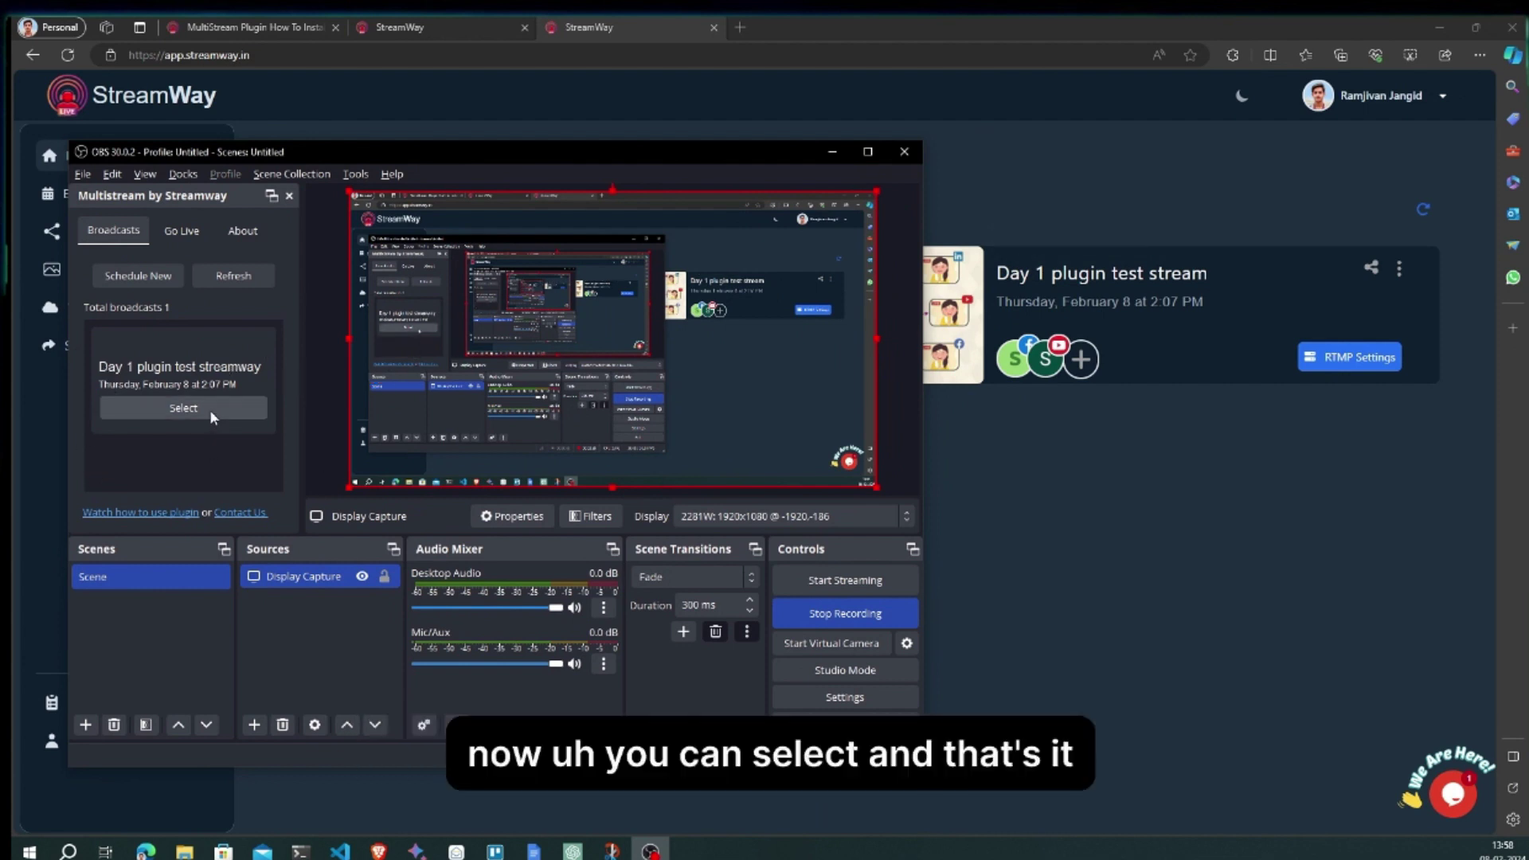
pyautogui.click(184, 408)
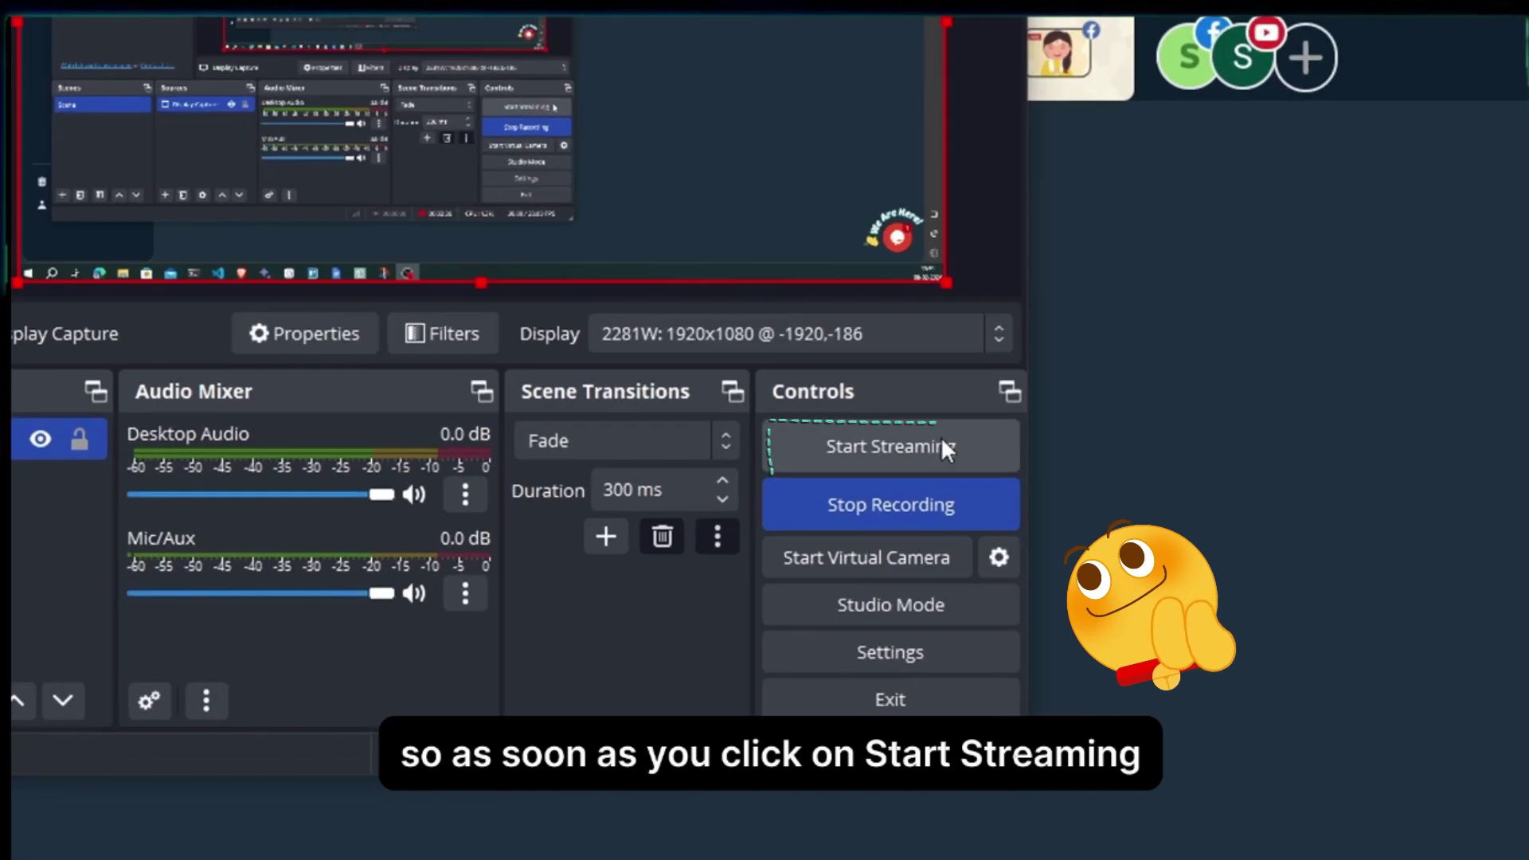
pyautogui.click(846, 580)
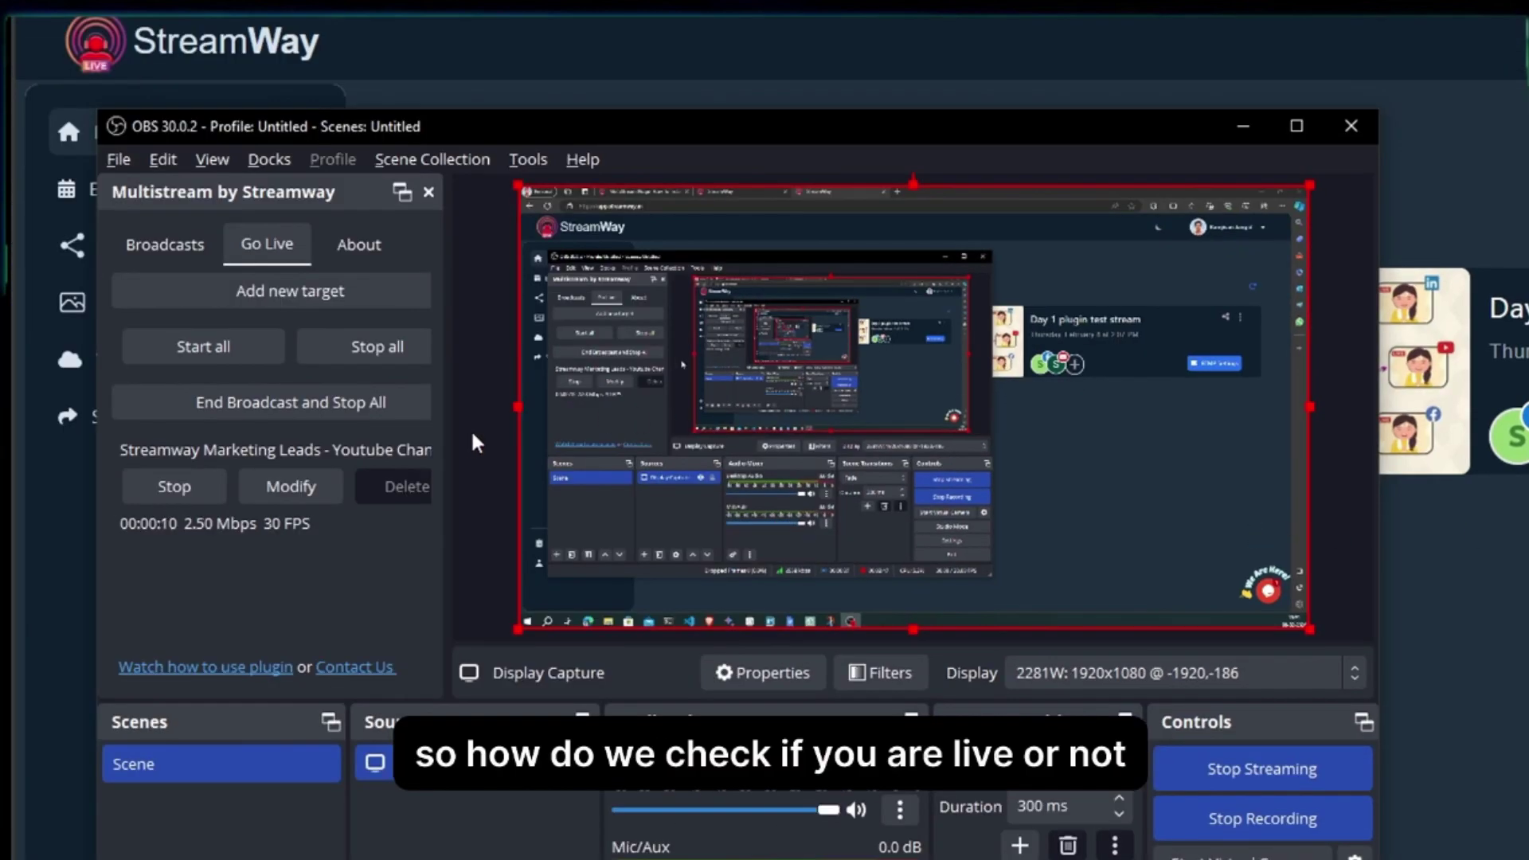
pyautogui.moveTo(447, 449); pyautogui.dragTo(477, 448)
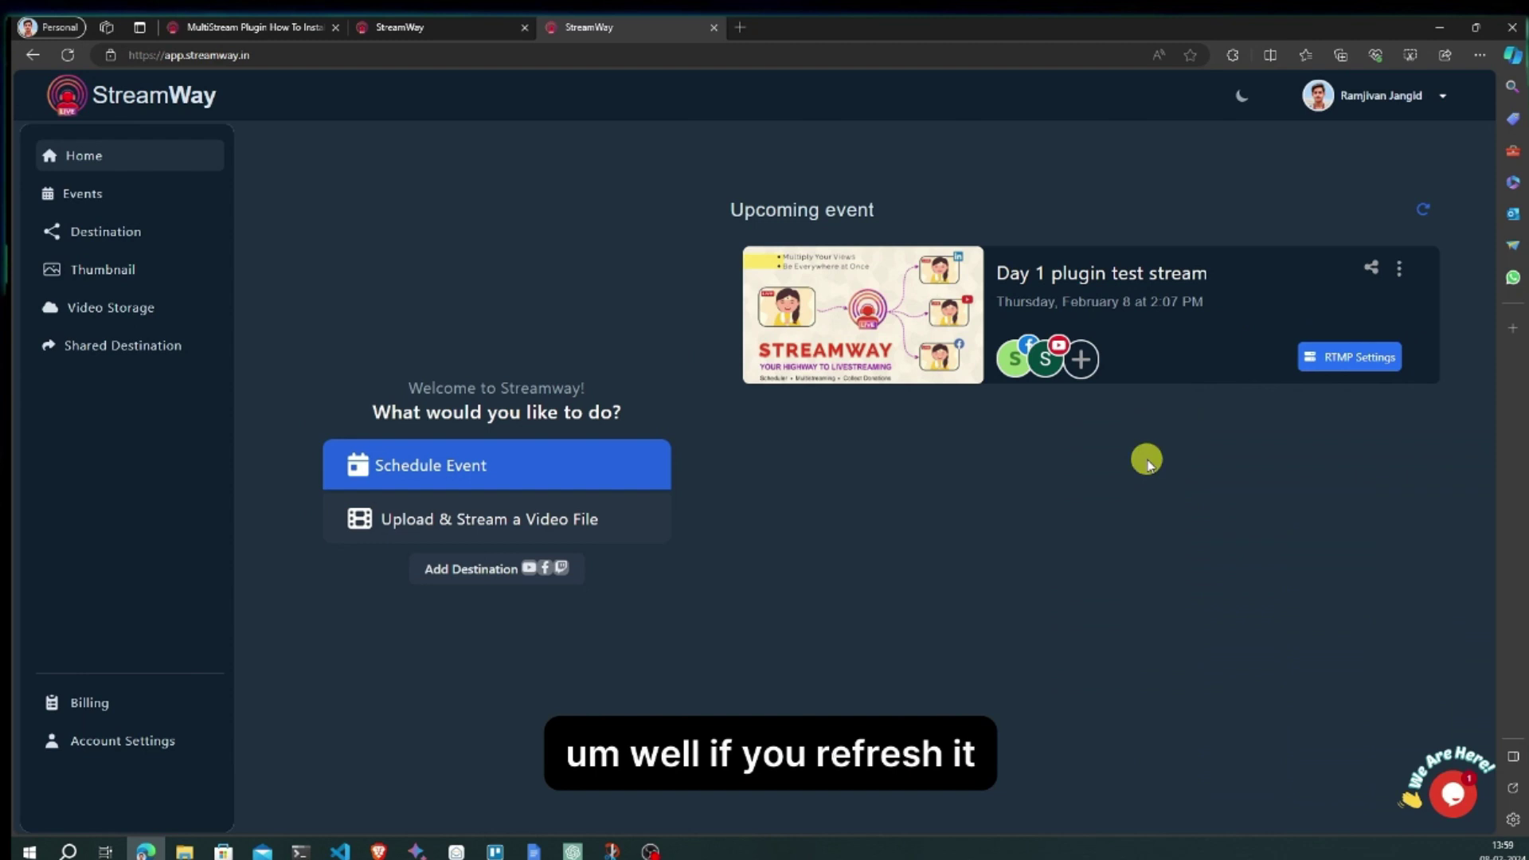
# Confirm the Day 1 event shows live and copy its Facebook and YouTube broadcast links.
pyautogui.click(1424, 210)
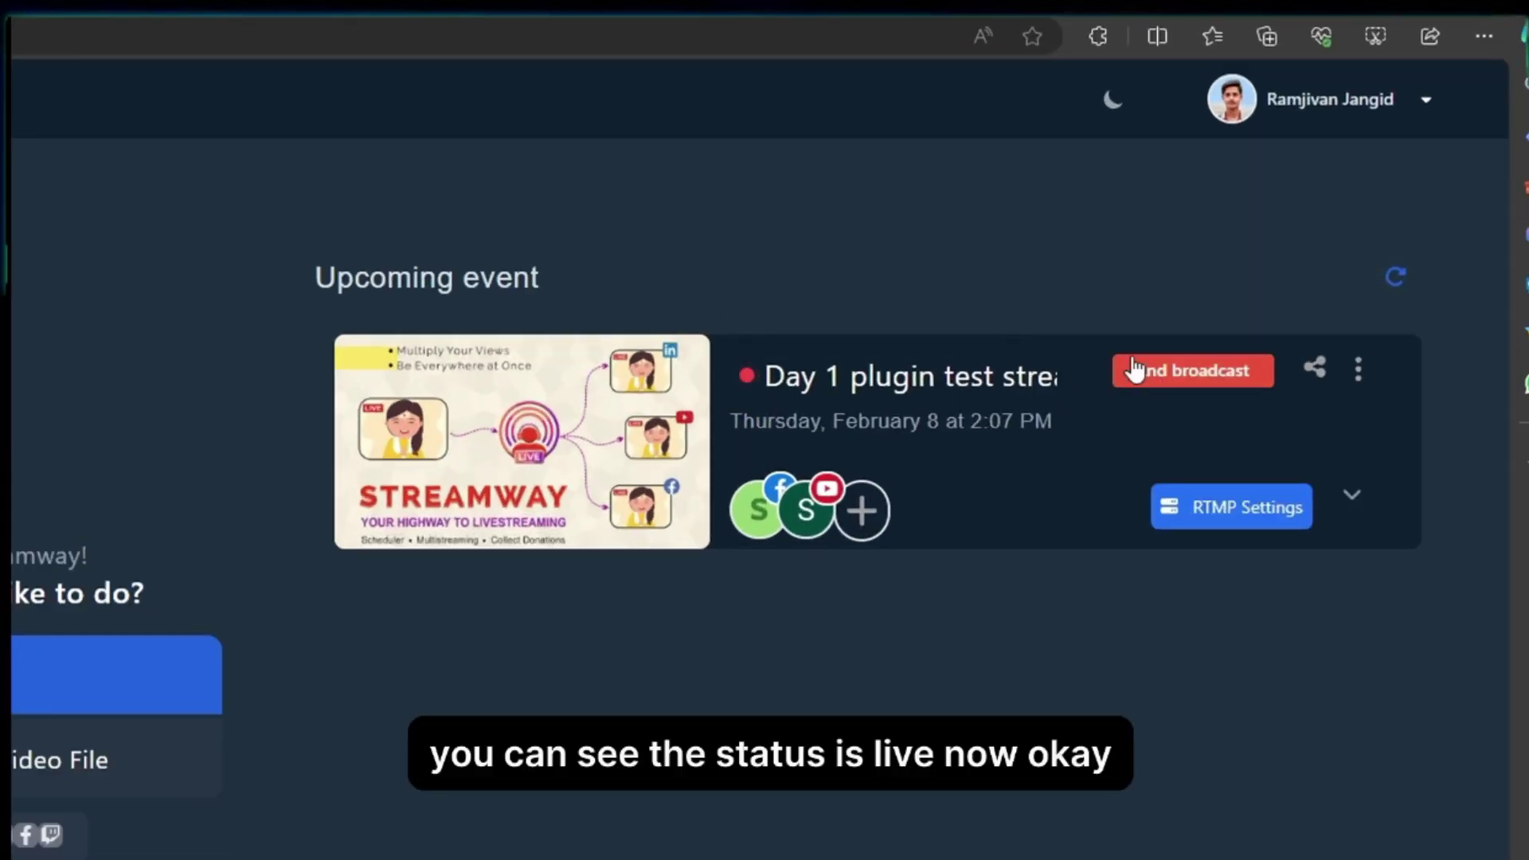
pyautogui.click(1315, 370)
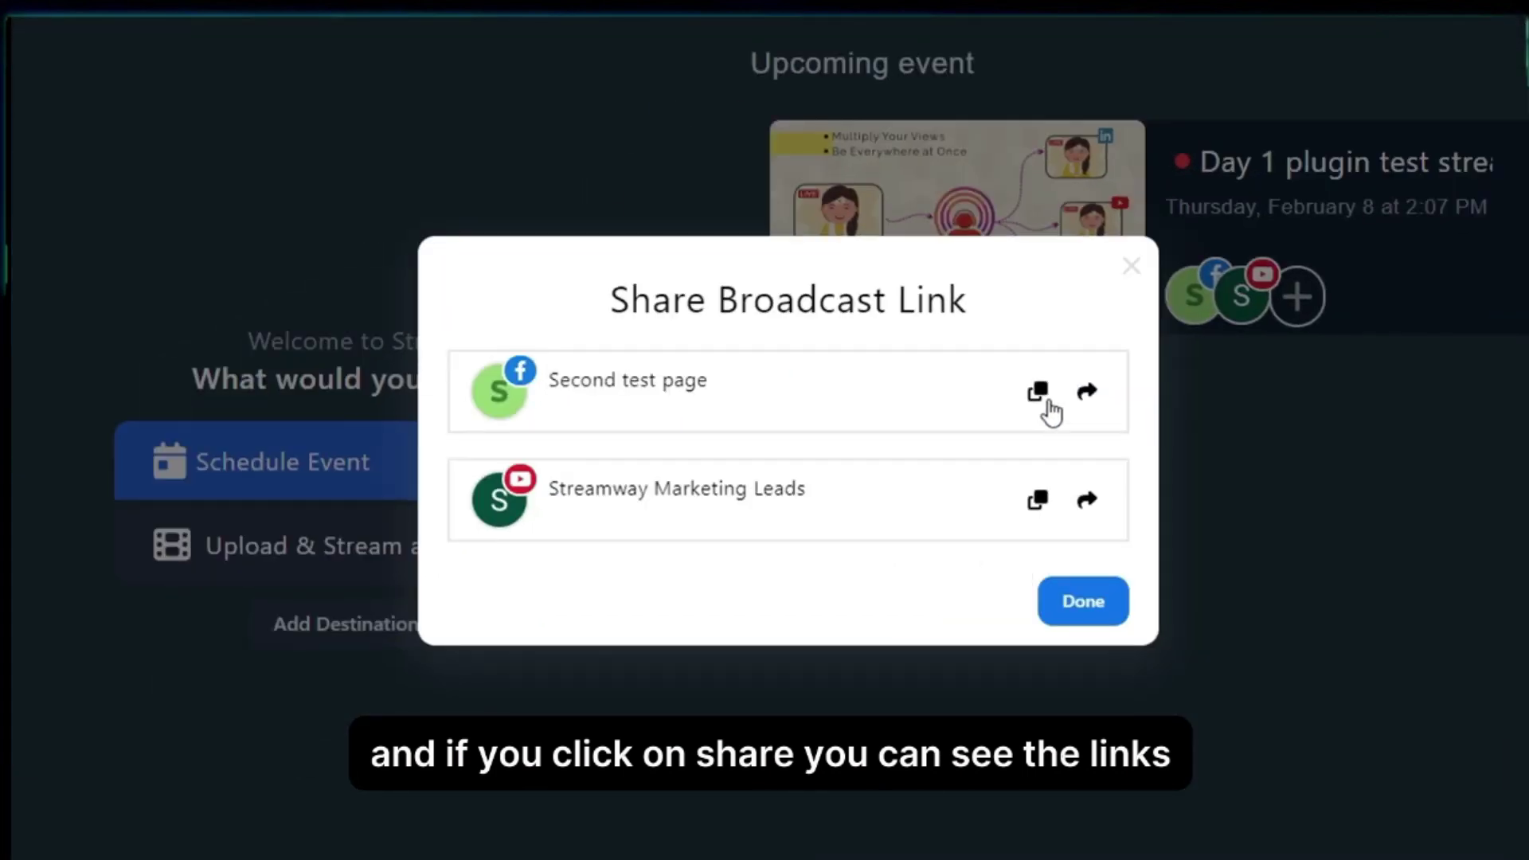
pyautogui.click(1038, 393)
pyautogui.click(742, 33)
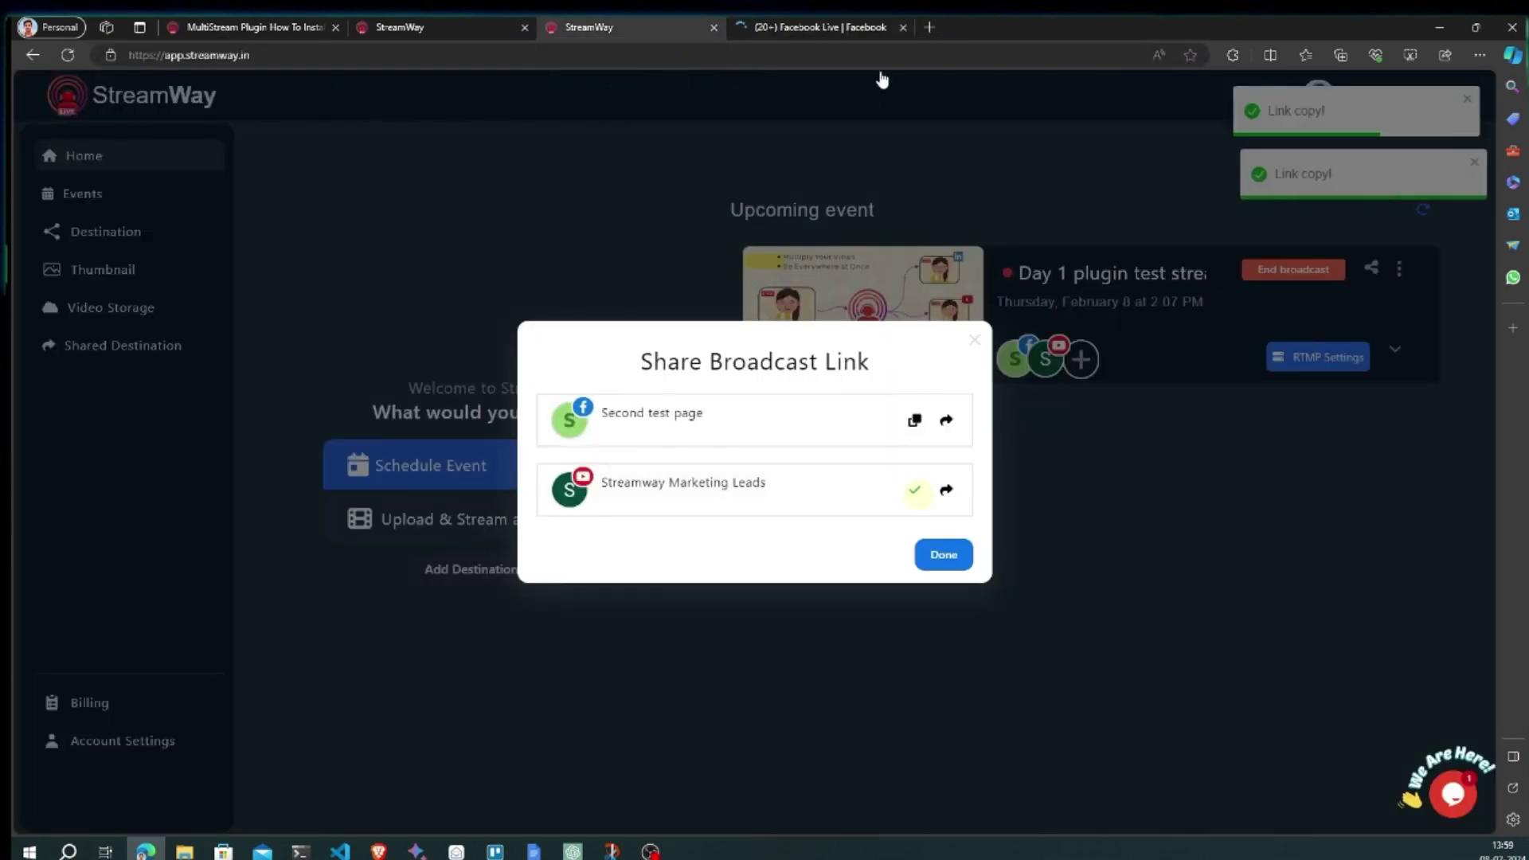
pyautogui.click(928, 26)
# Load the pasted YouTube link to watch the live Day 1 stream, then check the Facebook tab.
pyautogui.hotkey('ctrl', 'v')
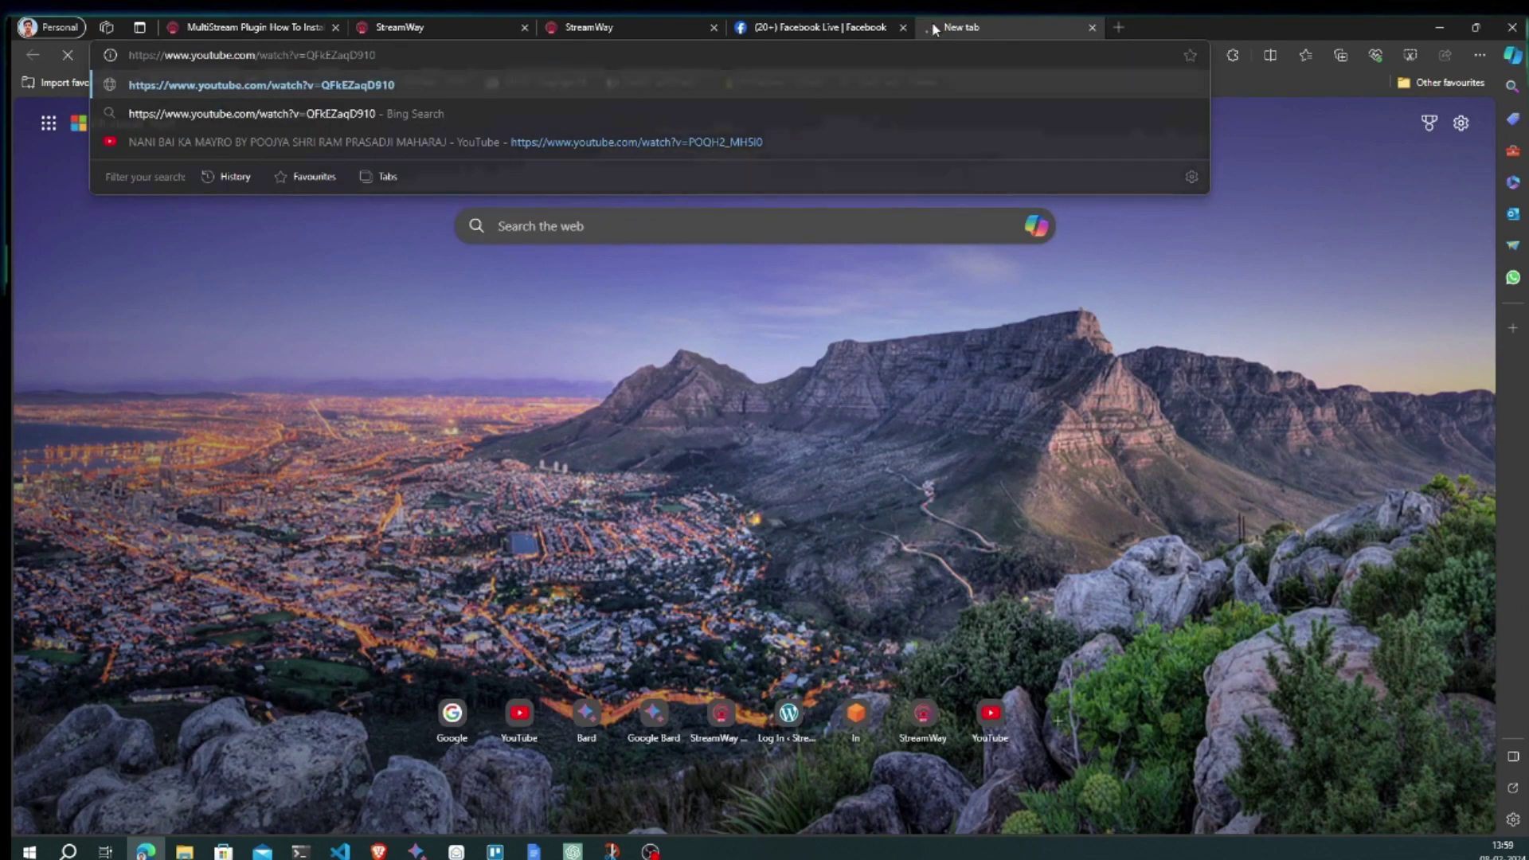
pyautogui.press('Return')
pyautogui.click(836, 27)
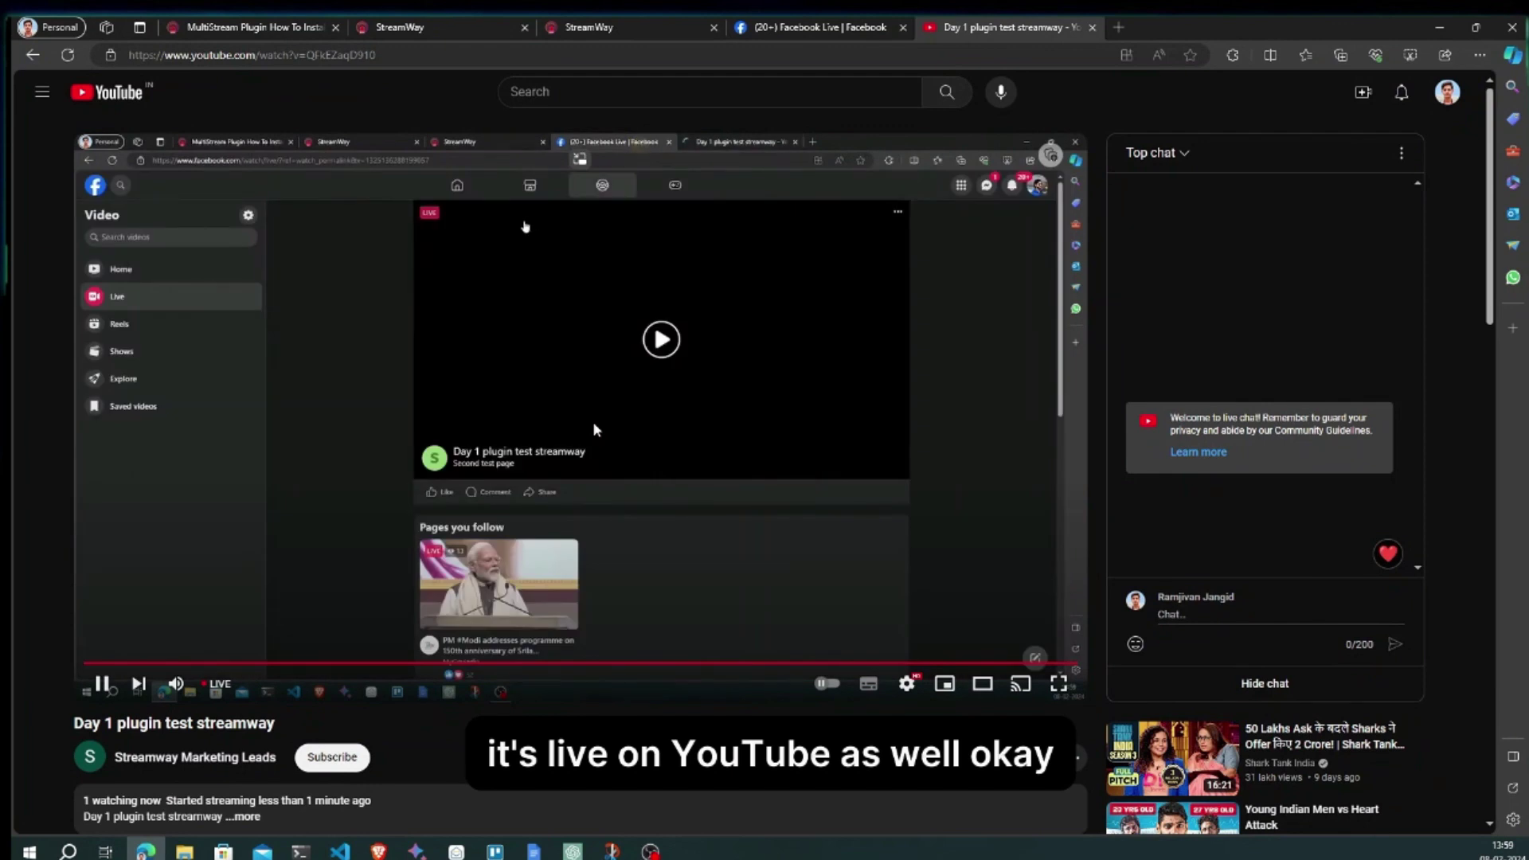
# Close the Share Broadcast Link dialog and dismiss the Create event form in StreamWay.
pyautogui.click(609, 30)
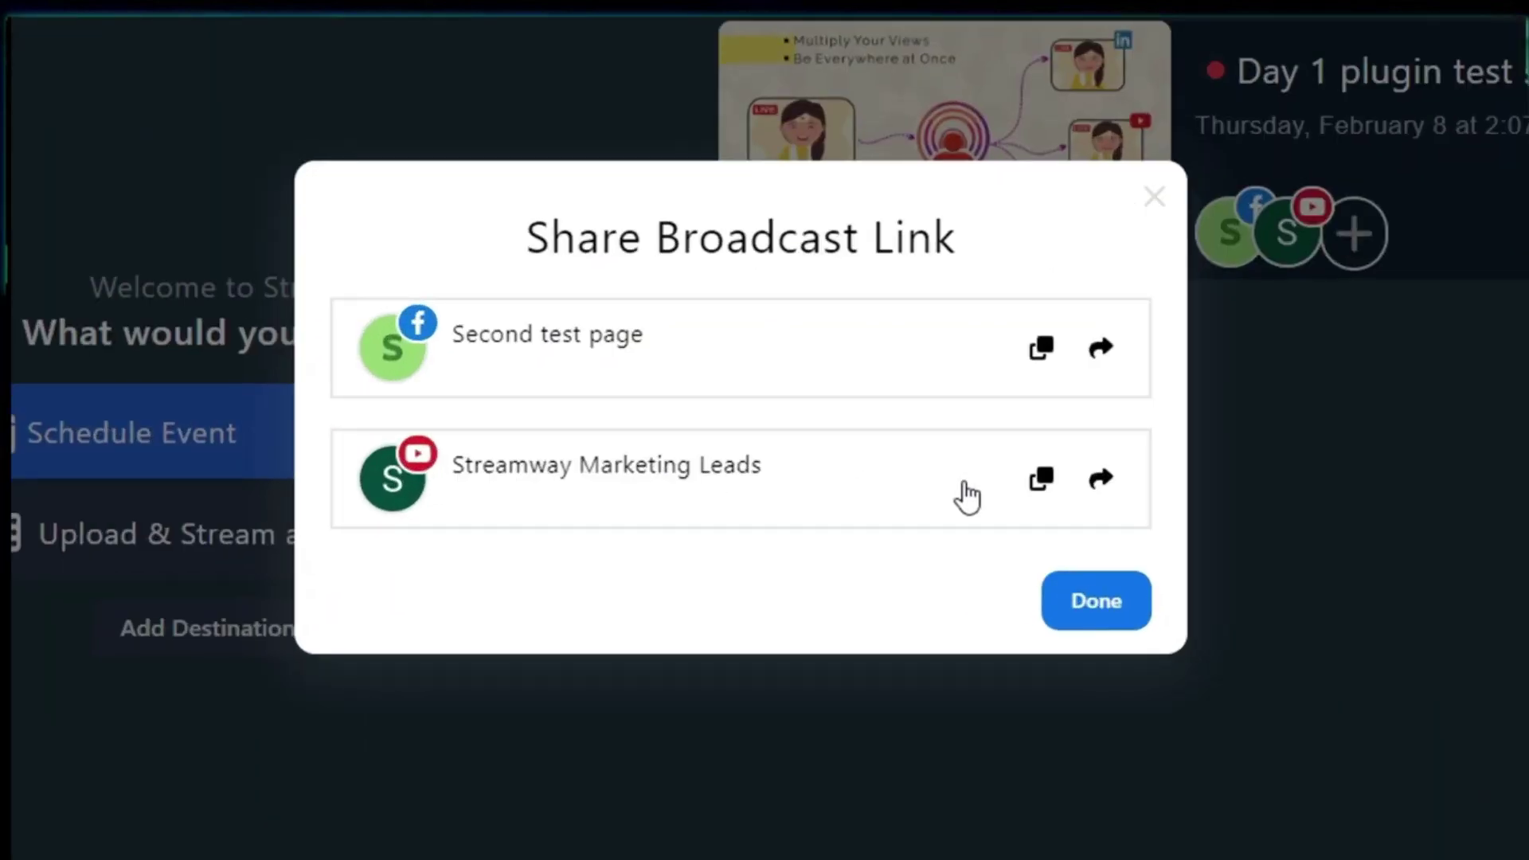
pyautogui.click(944, 555)
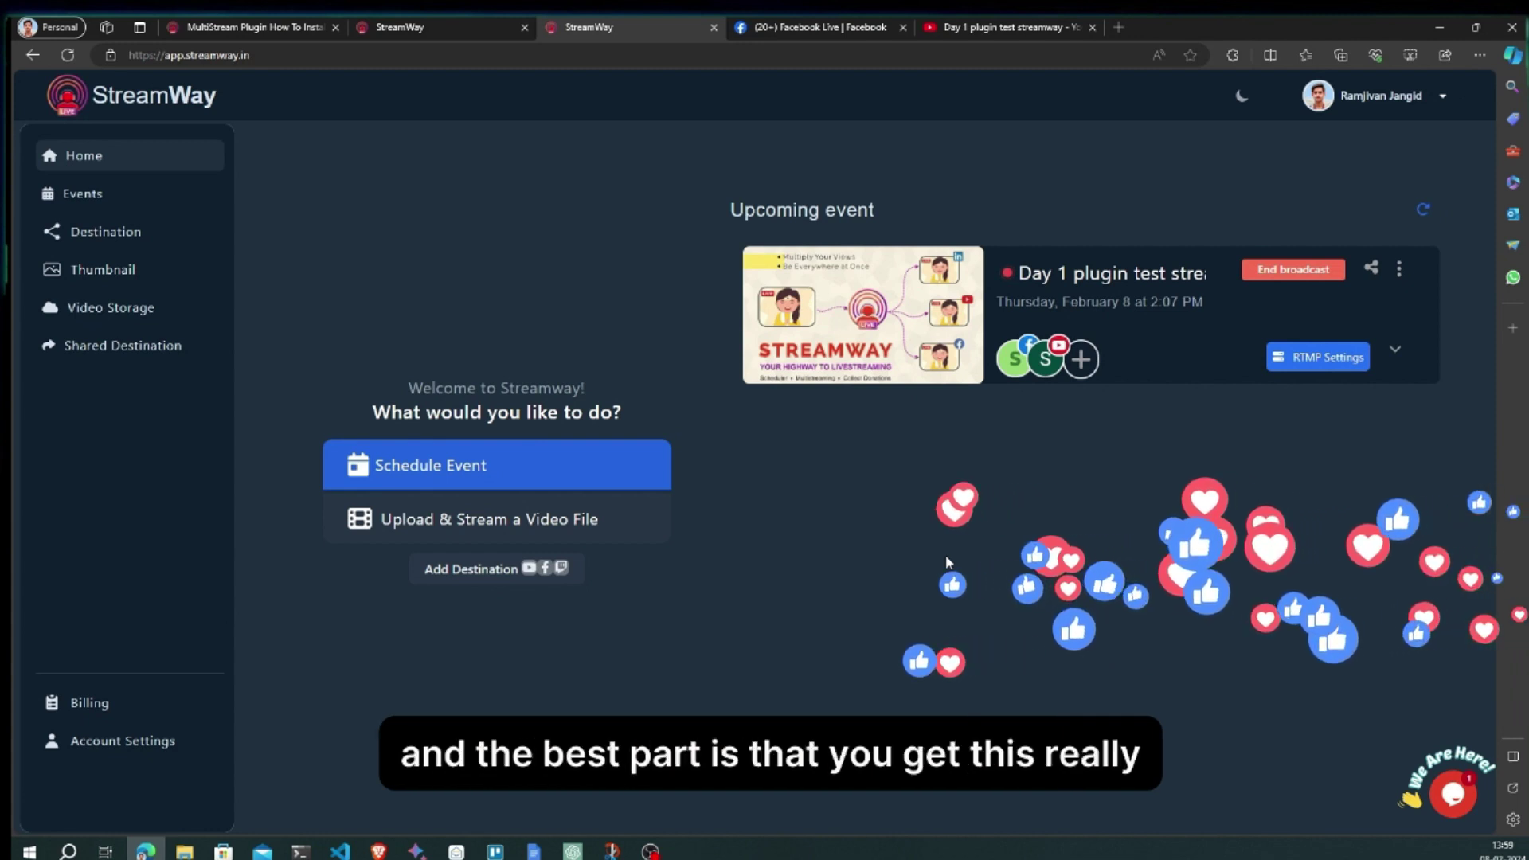
pyautogui.click(581, 473)
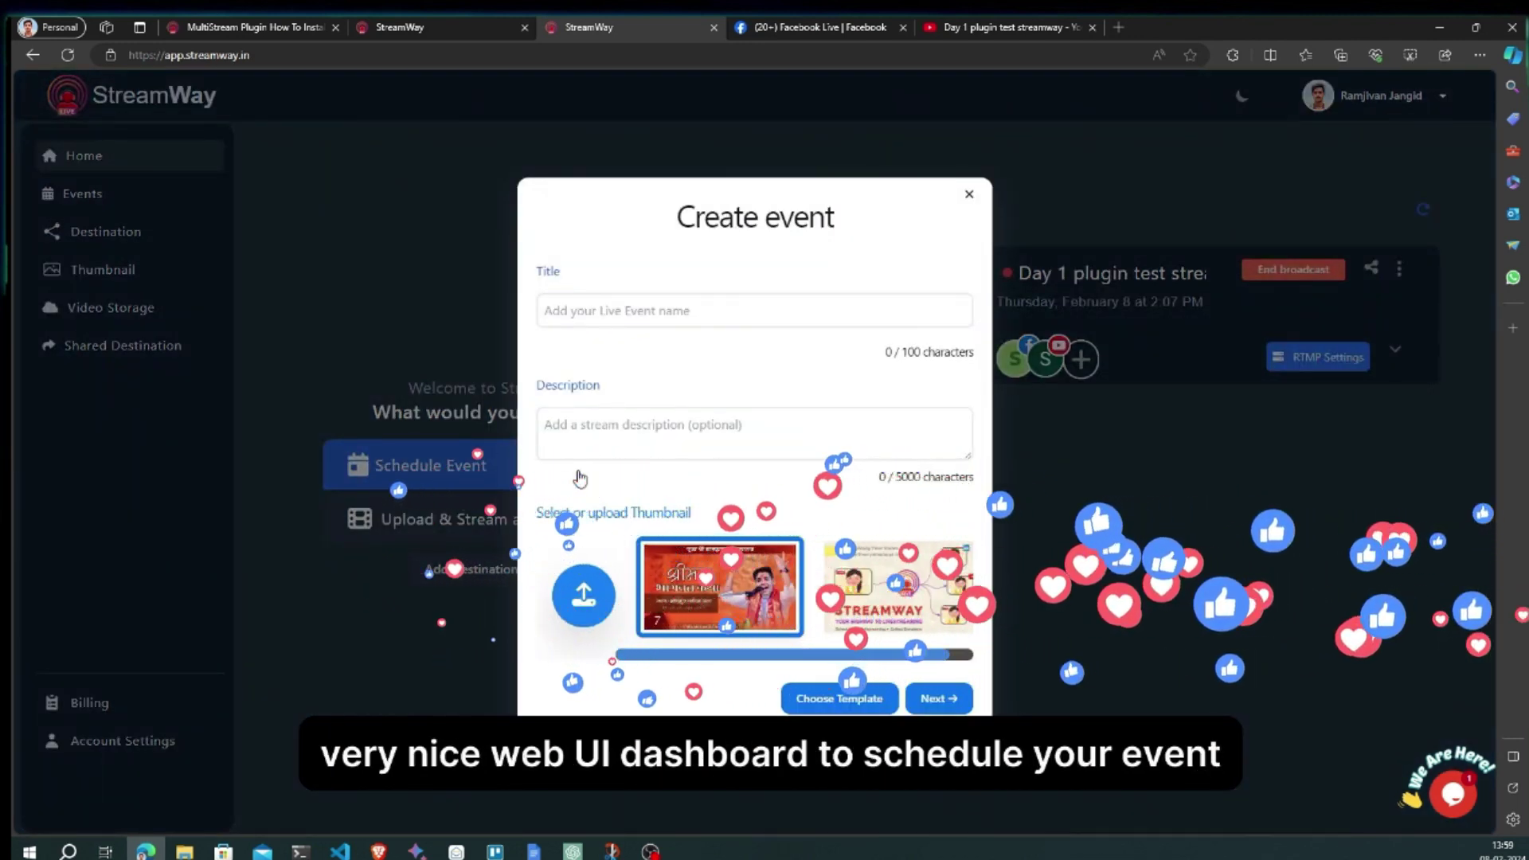
pyautogui.click(969, 194)
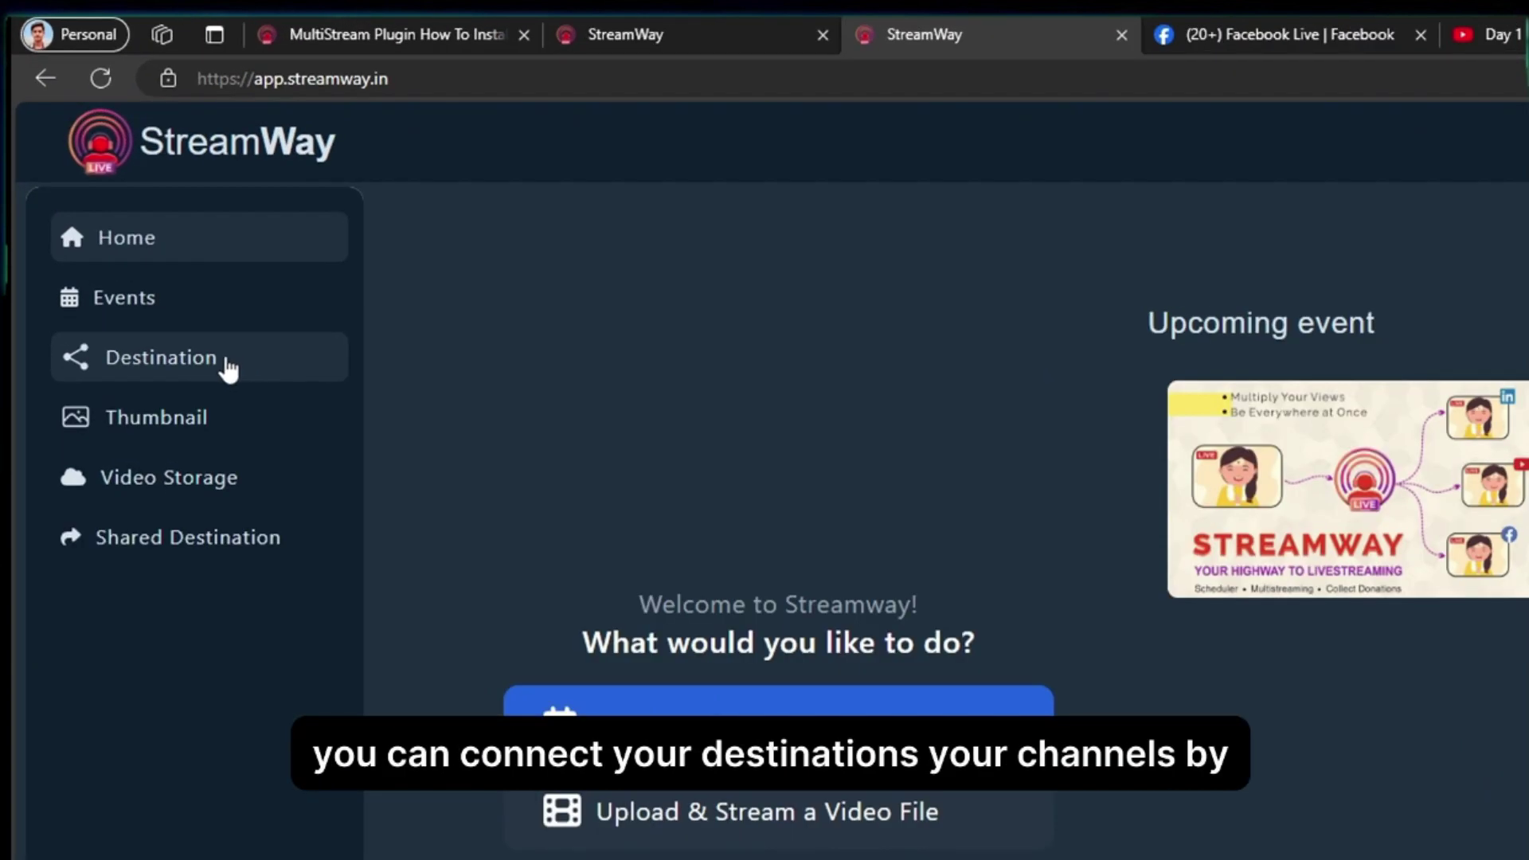
# Go to Destination in the sidebar and choose Add a destination.
pyautogui.click(221, 361)
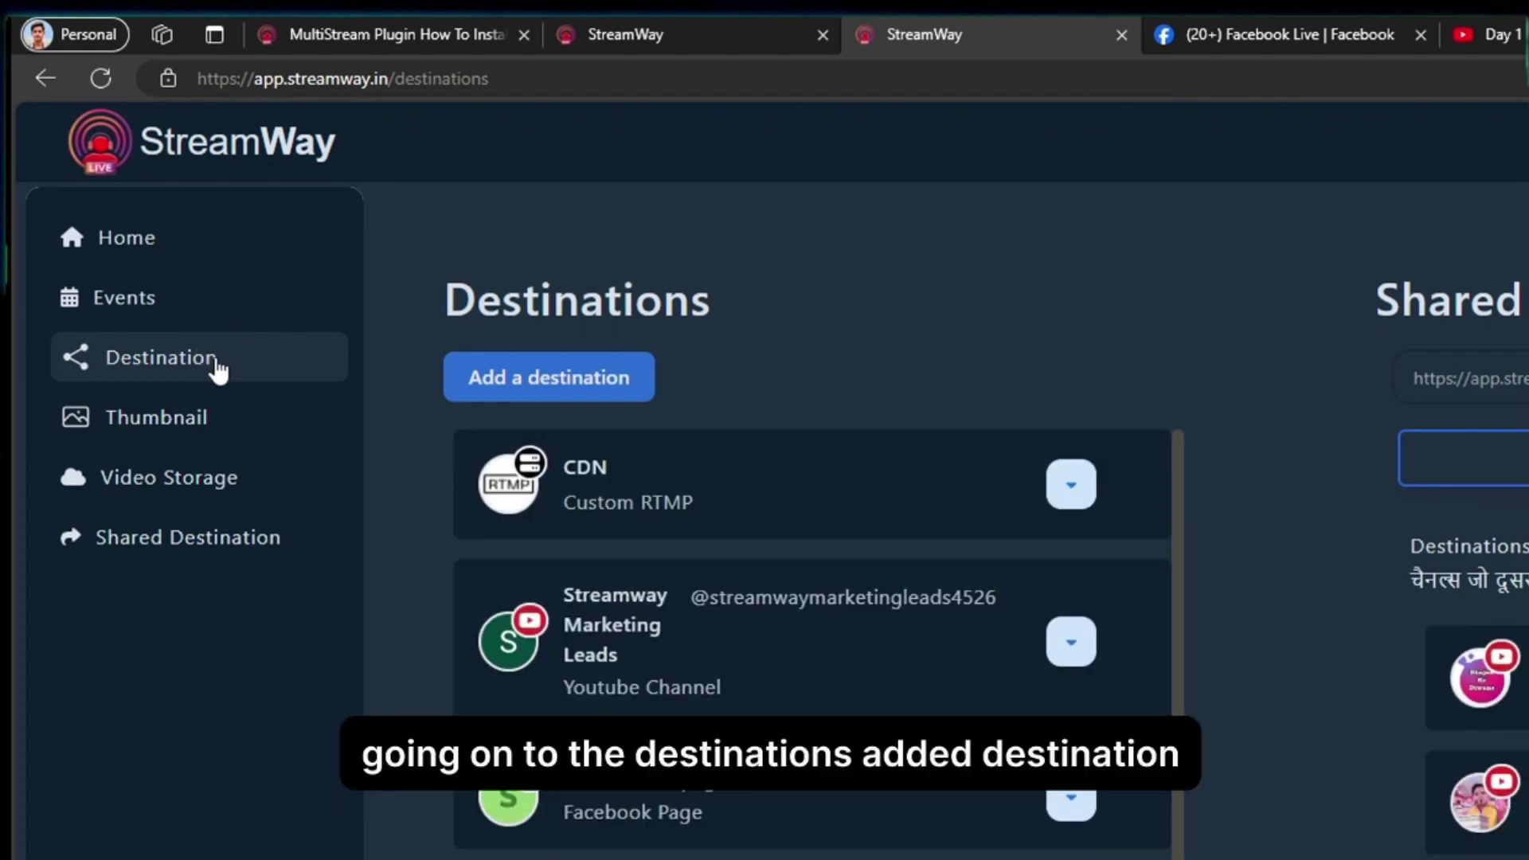
pyautogui.click(586, 392)
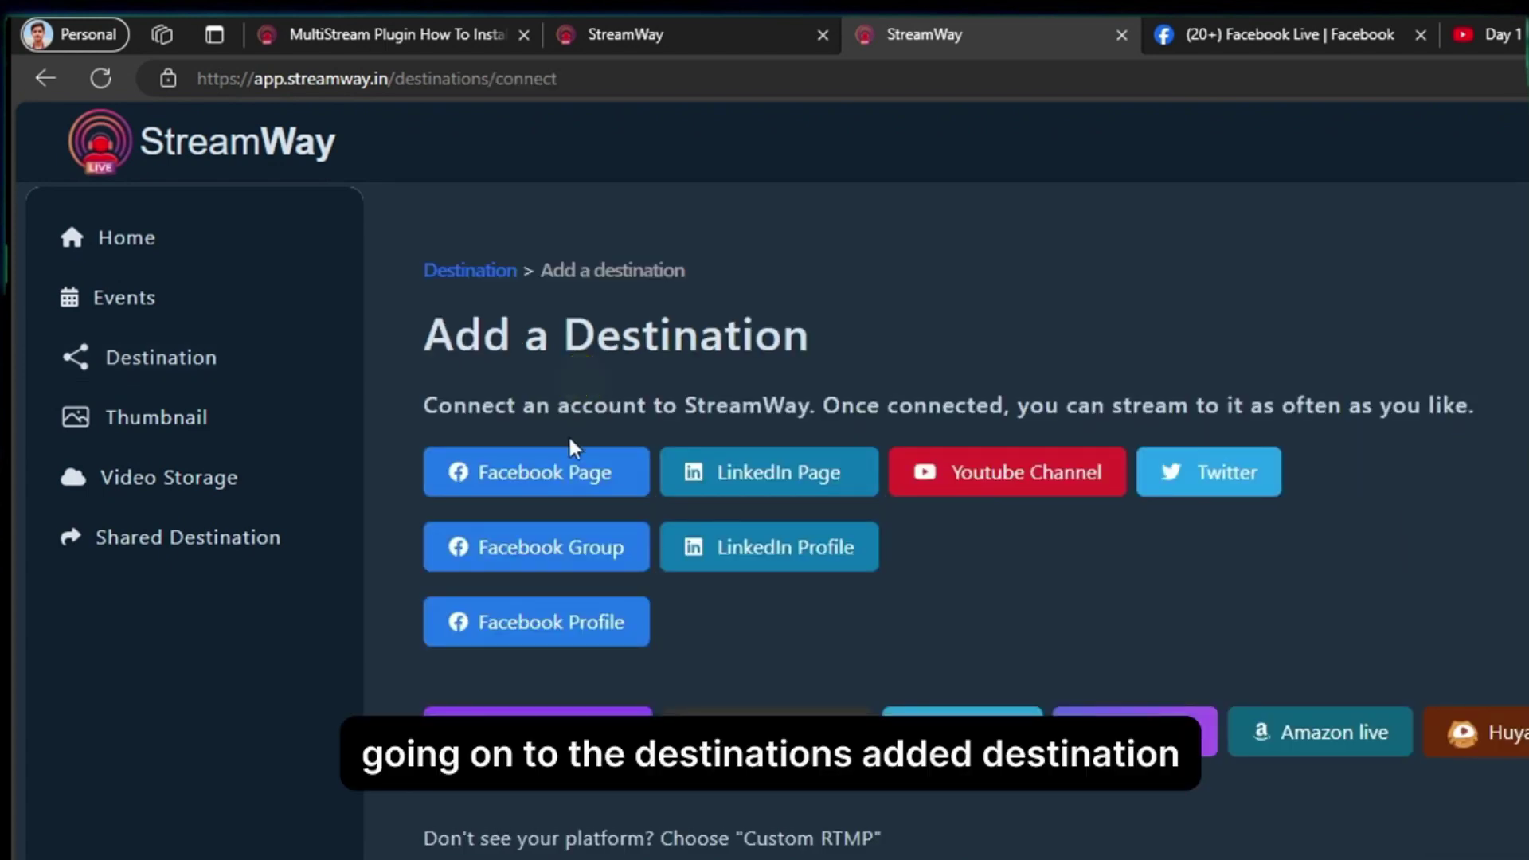
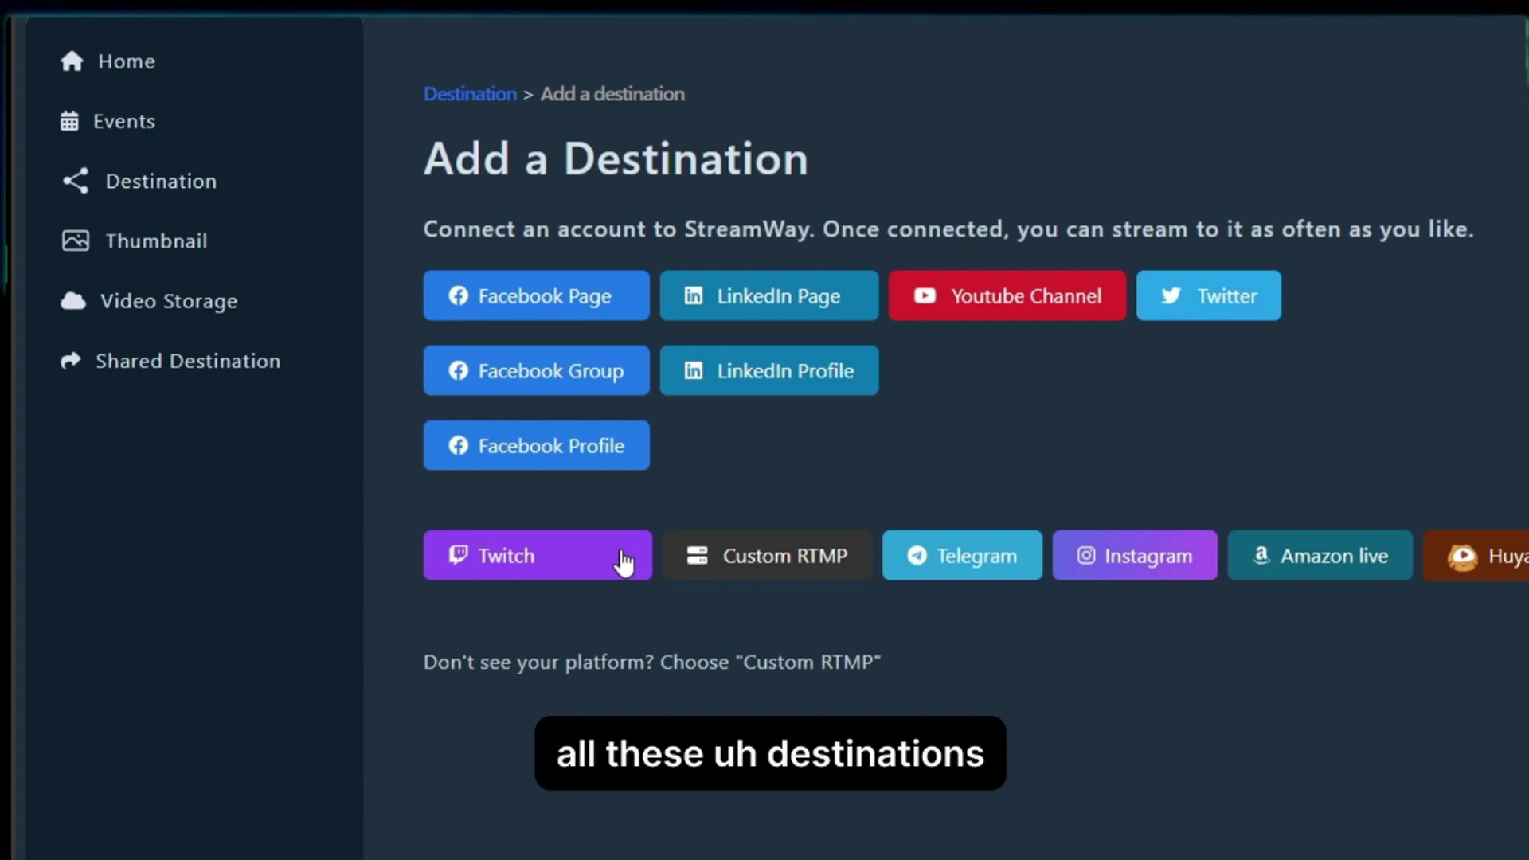
# Preview the Custom RTMP form and saved destinations, then return to the Home dashboard.
pyautogui.click(762, 564)
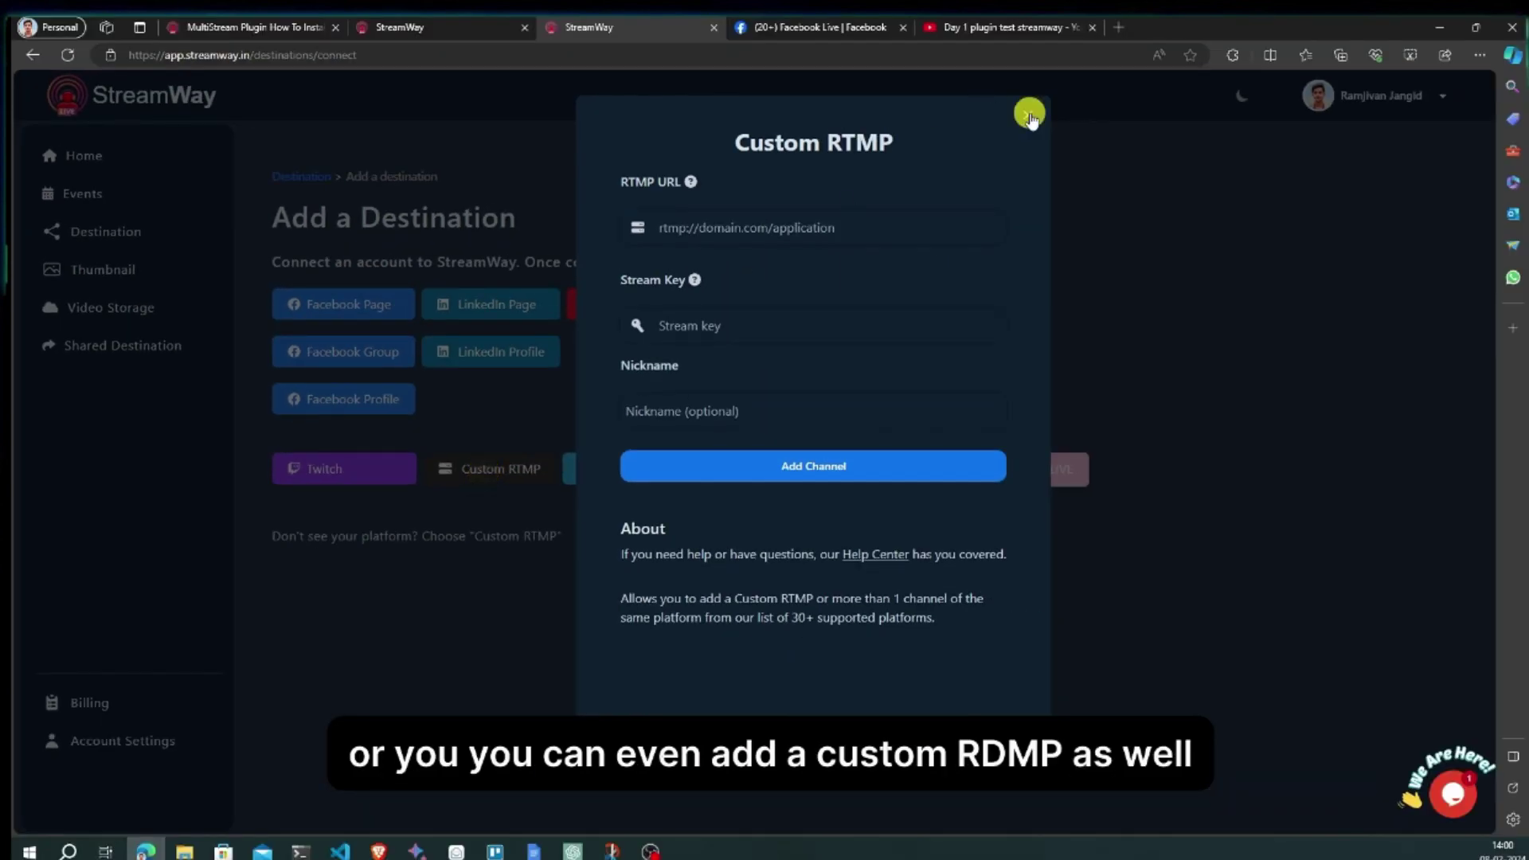
pyautogui.click(1030, 117)
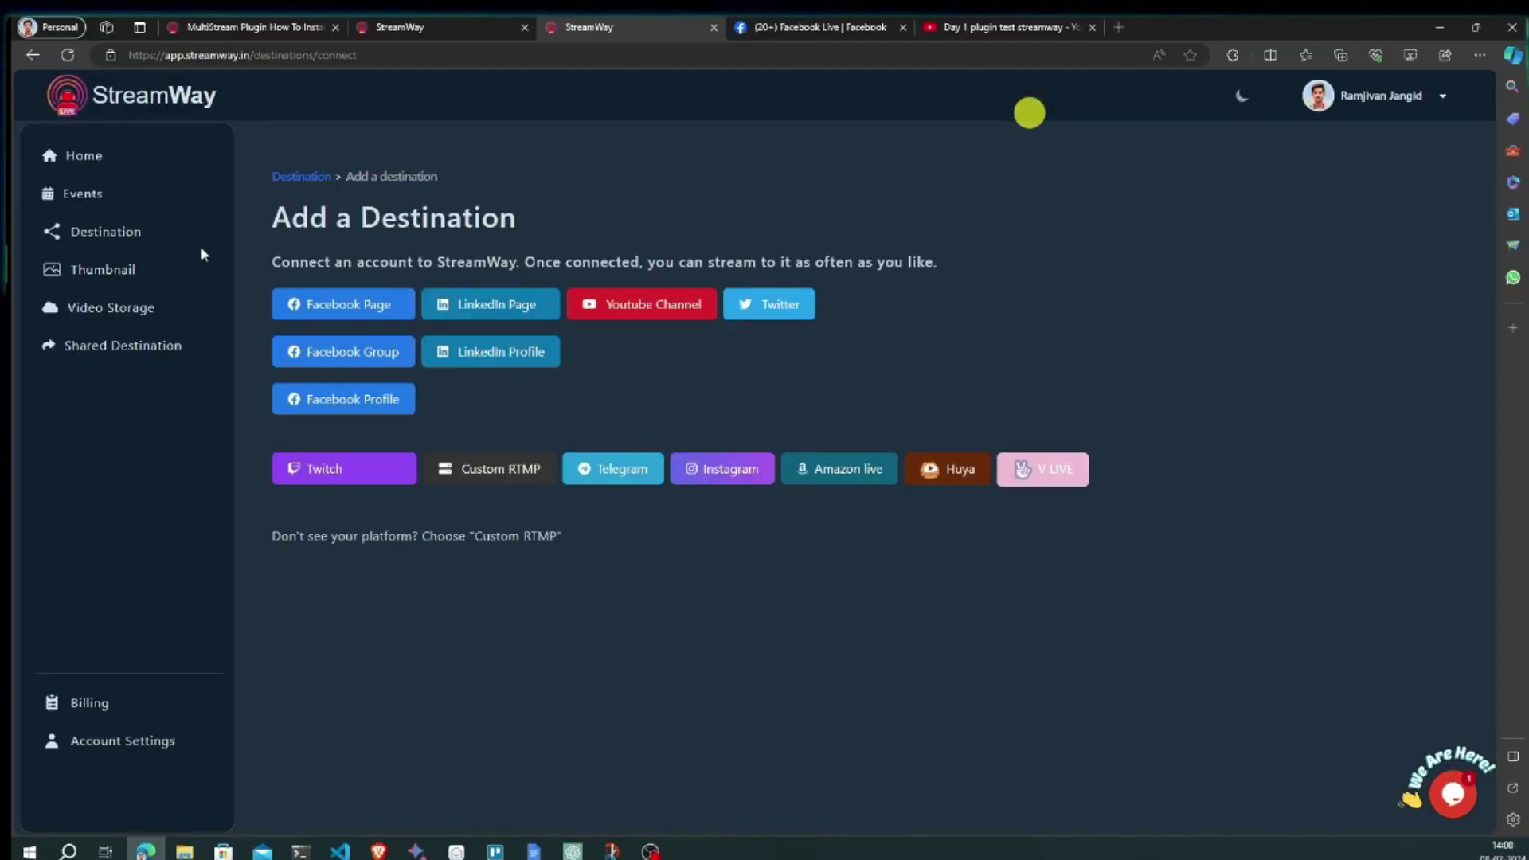
pyautogui.click(301, 175)
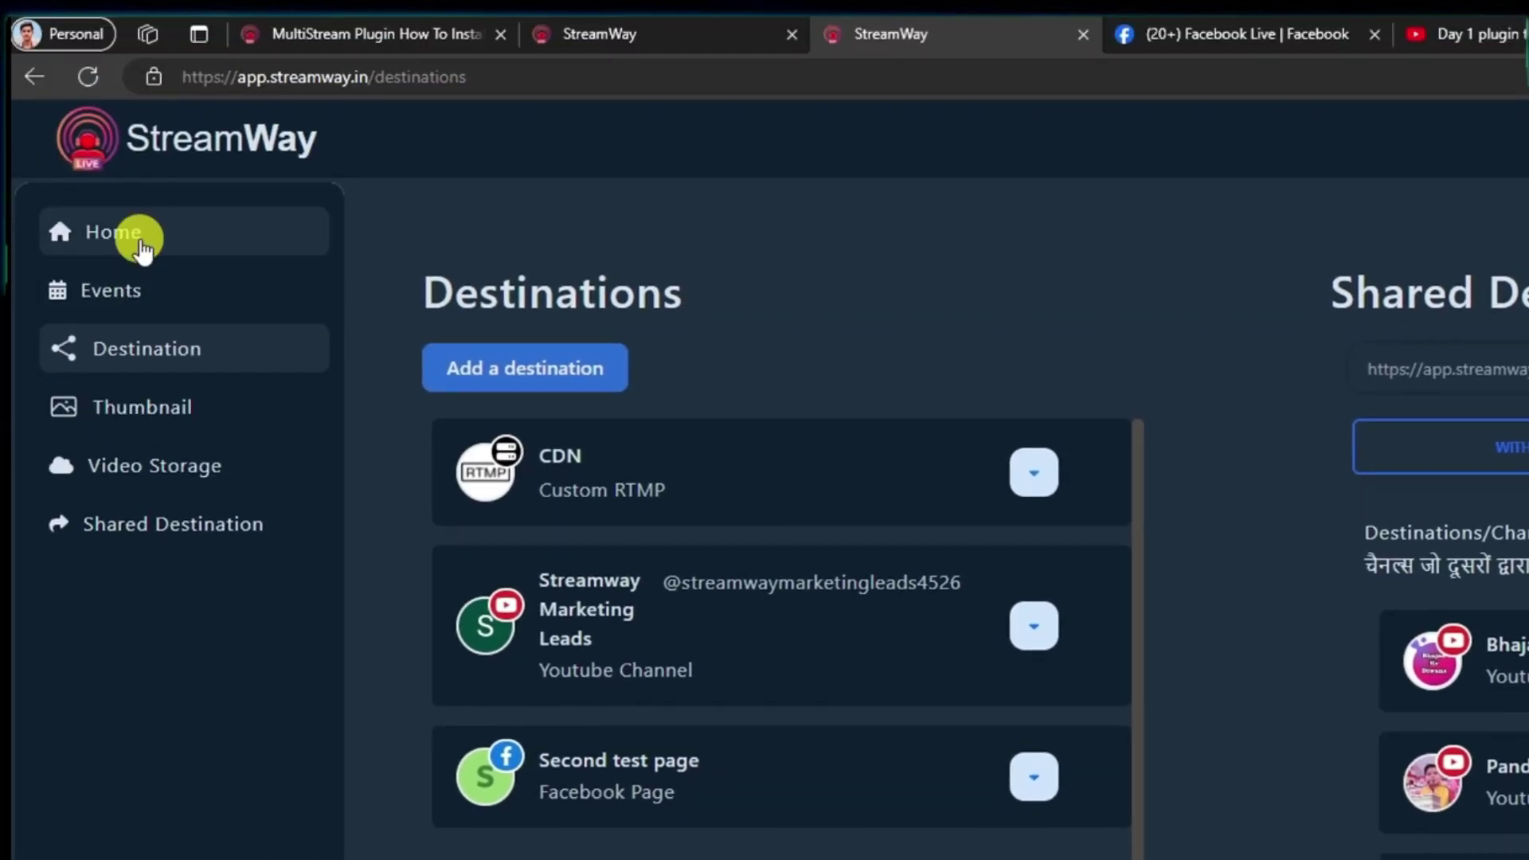
pyautogui.click(136, 234)
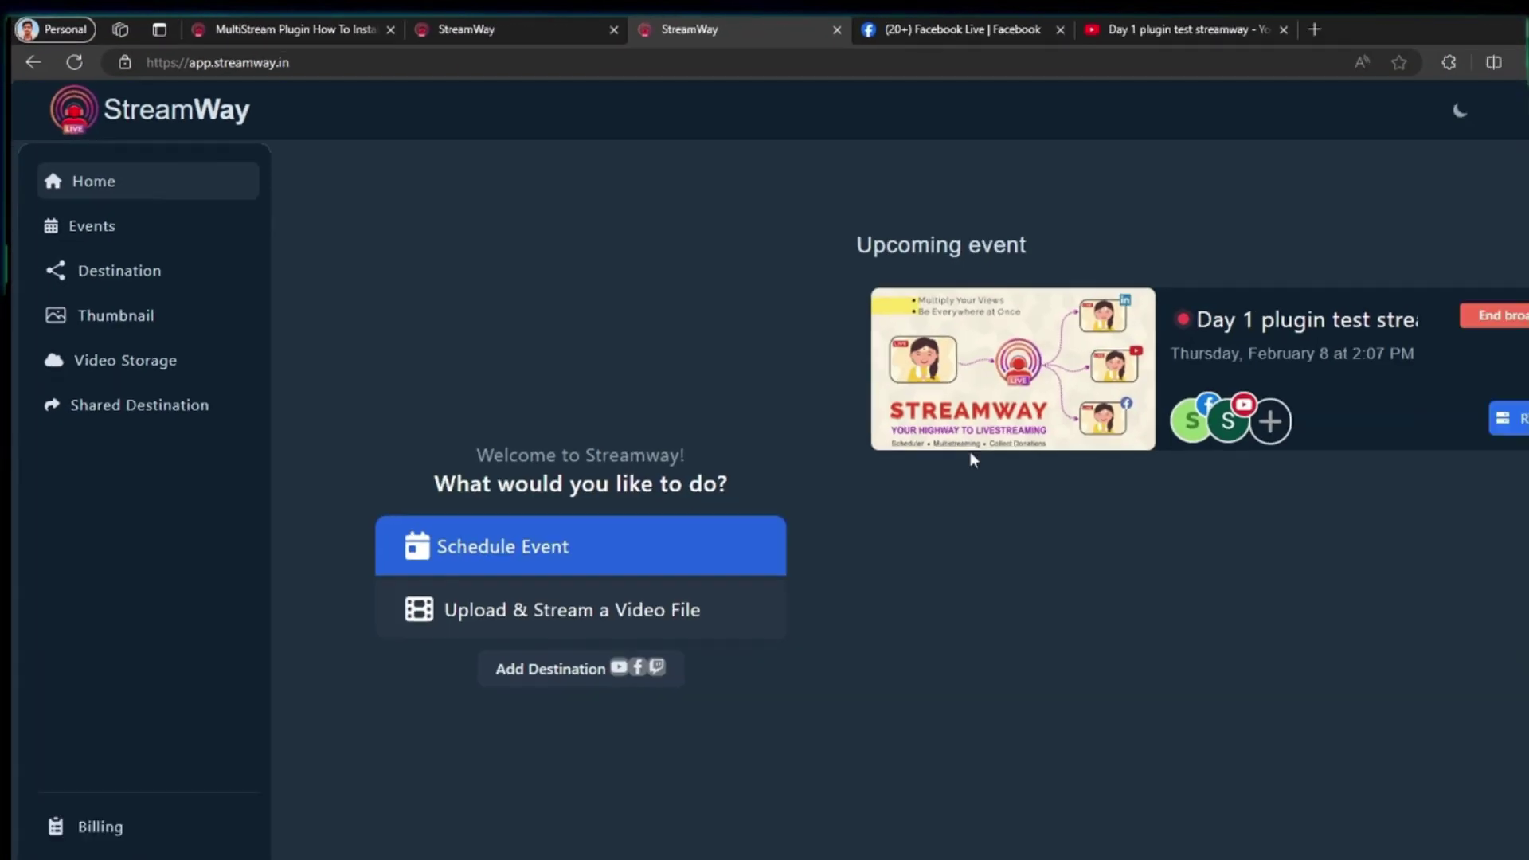
# With OBS in front, stop all Multistream by Streamway targets and switch to YouTube.
pyautogui.click(652, 852)
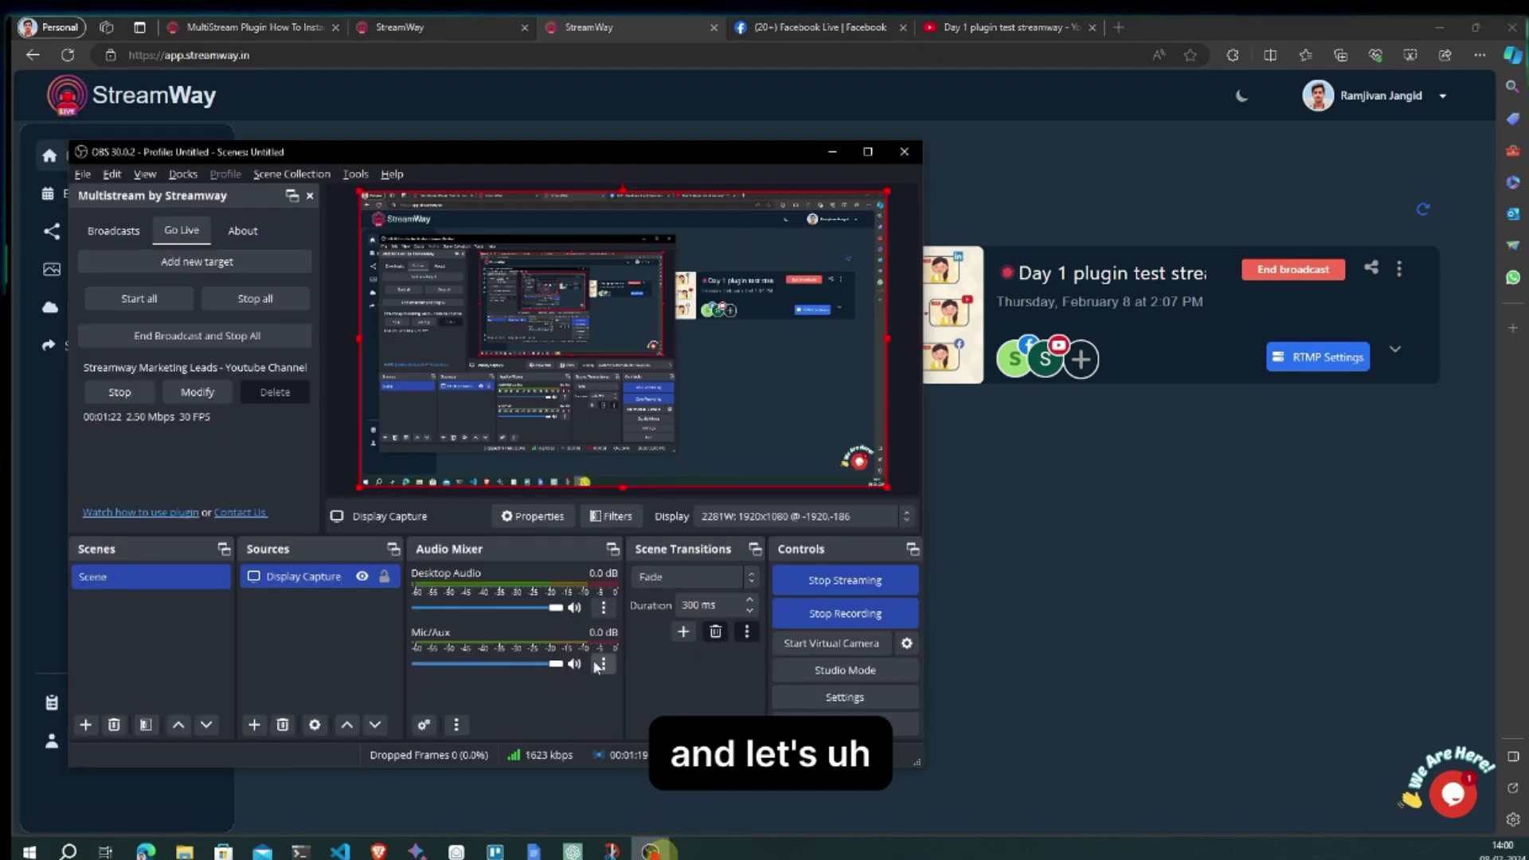
pyautogui.moveTo(491, 152); pyautogui.dragTo(672, 171)
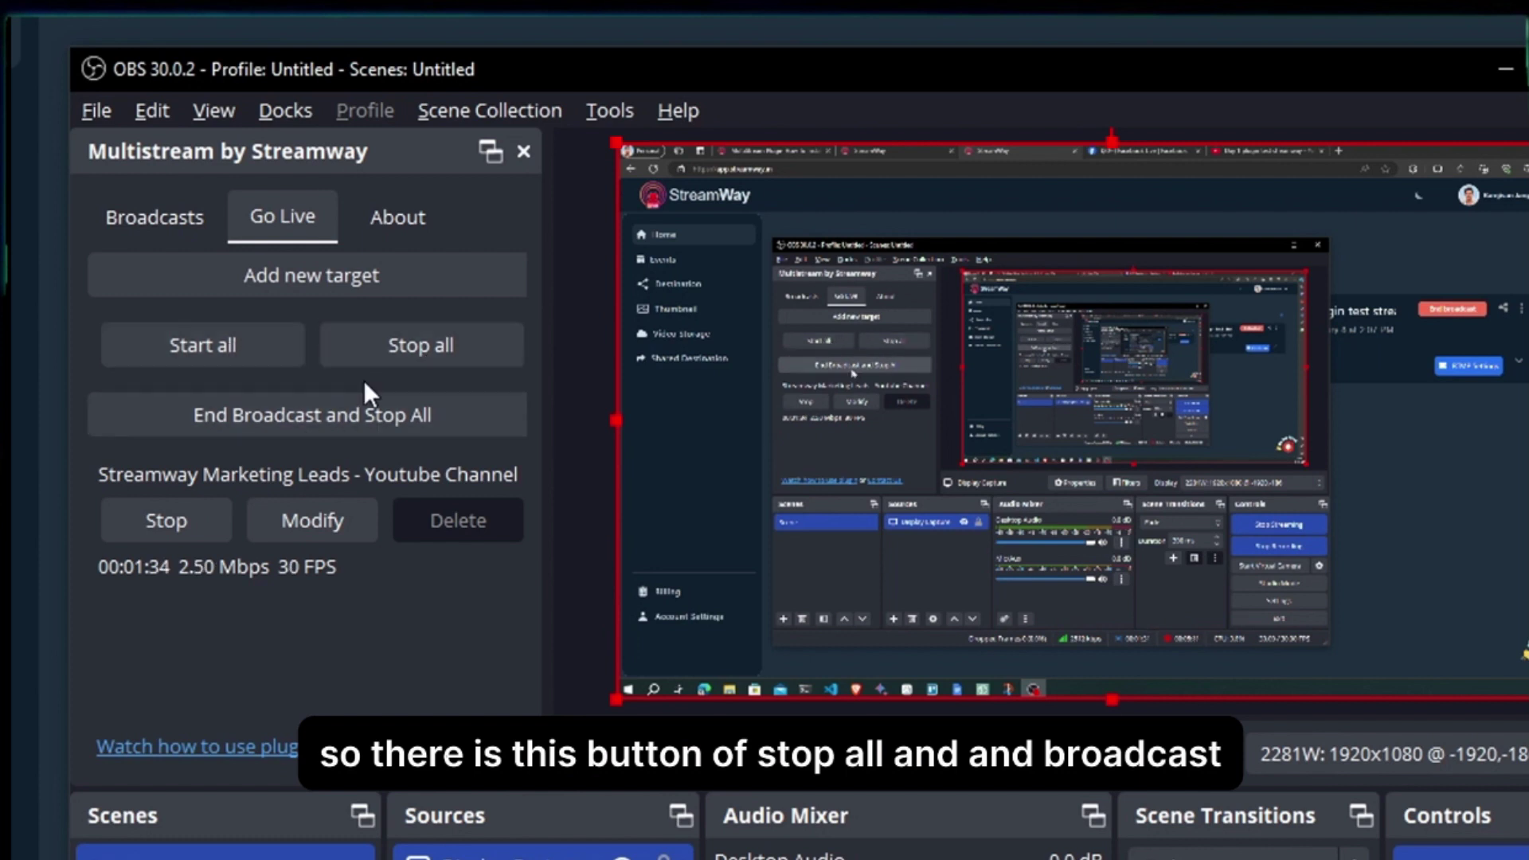
pyautogui.click(428, 350)
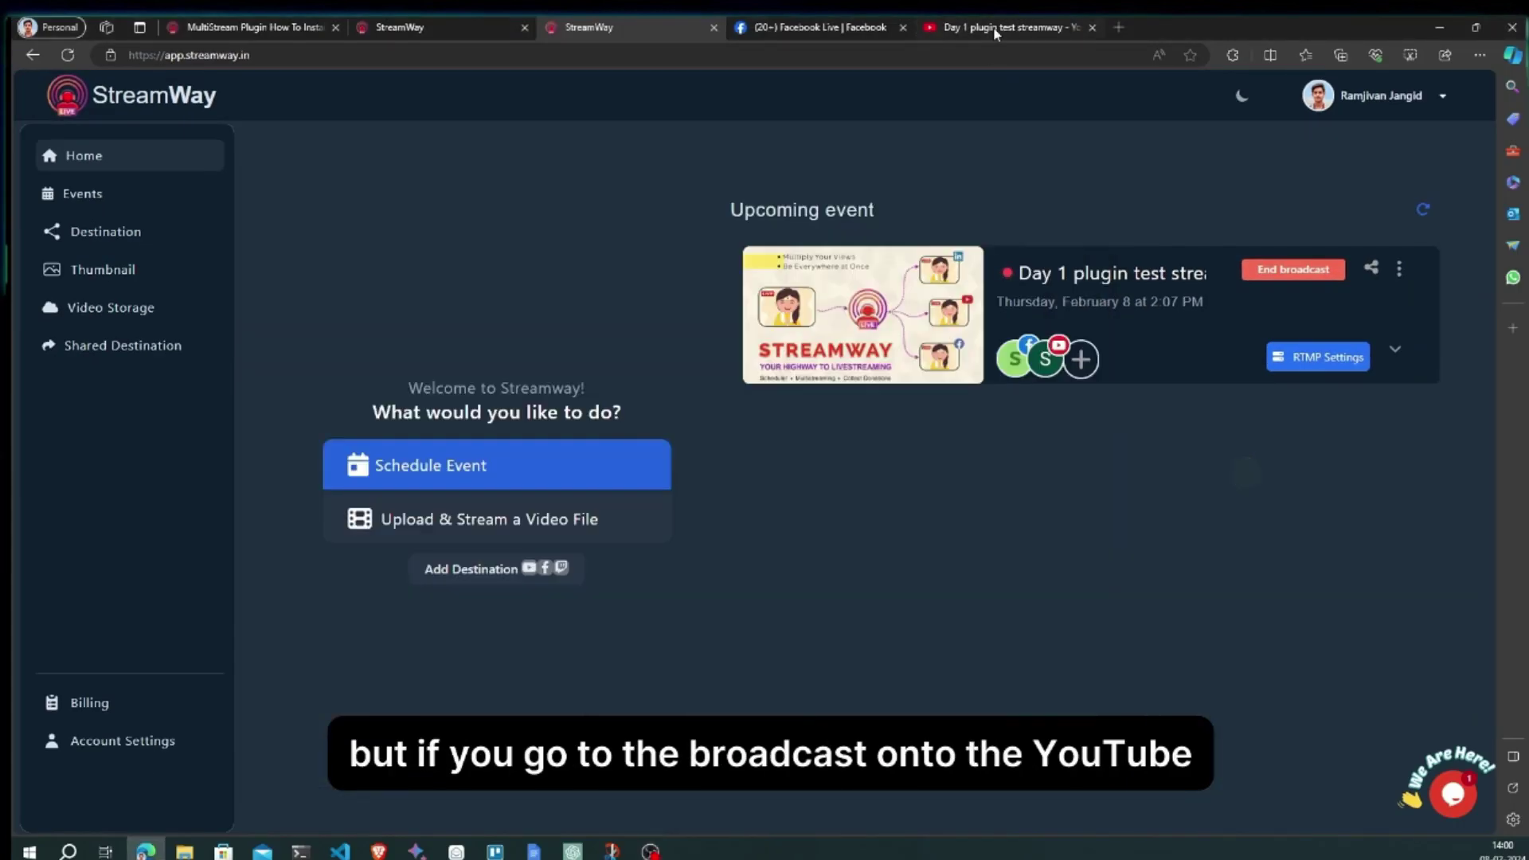
pyautogui.click(995, 26)
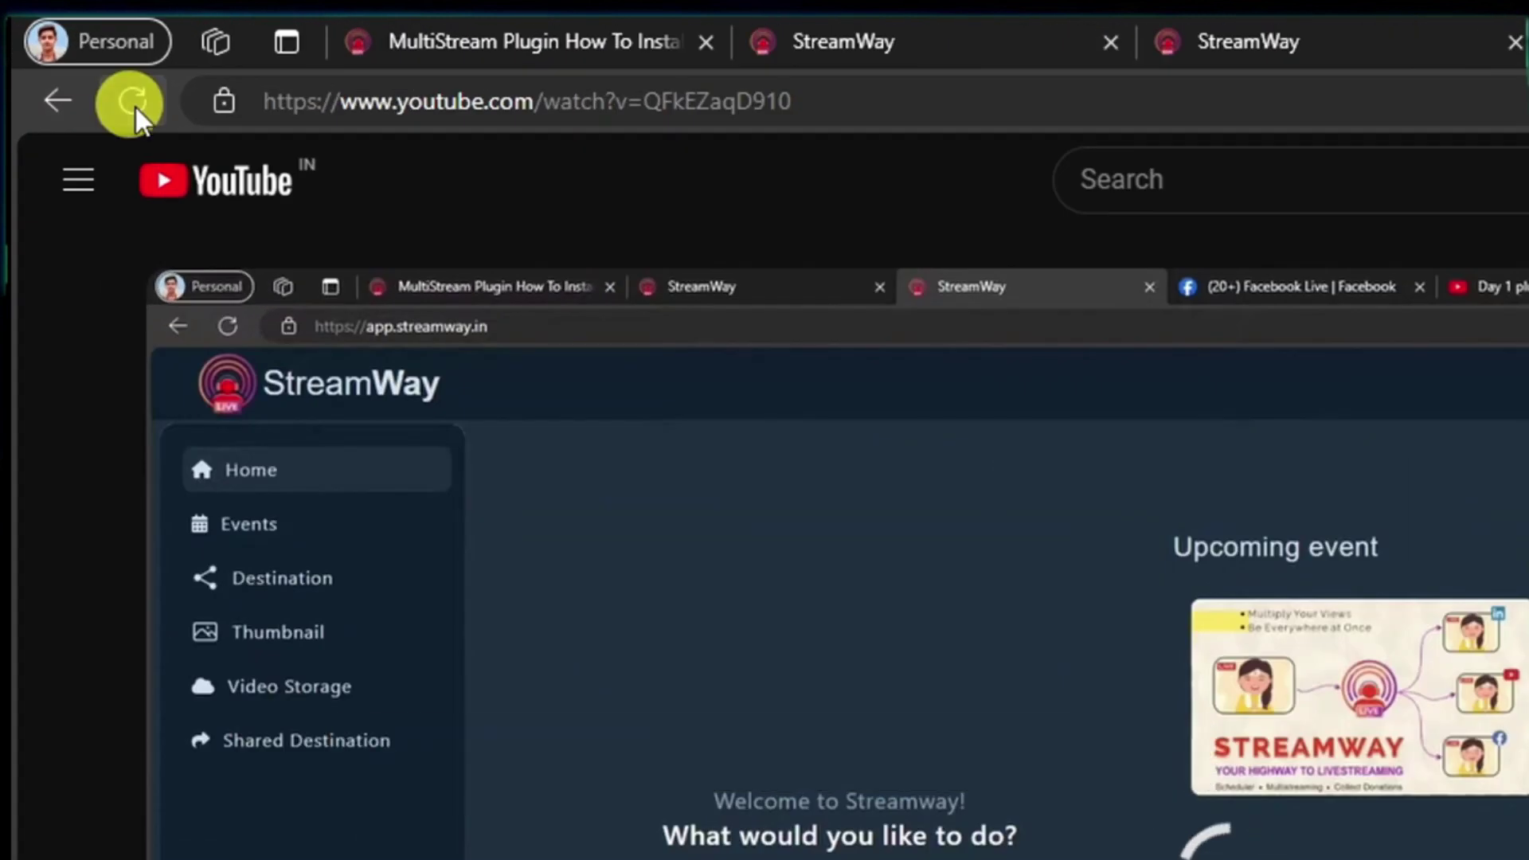
# Confirm the Day 1 broadcast is still live on Facebook and YouTube, then return to OBS.
pyautogui.click(819, 26)
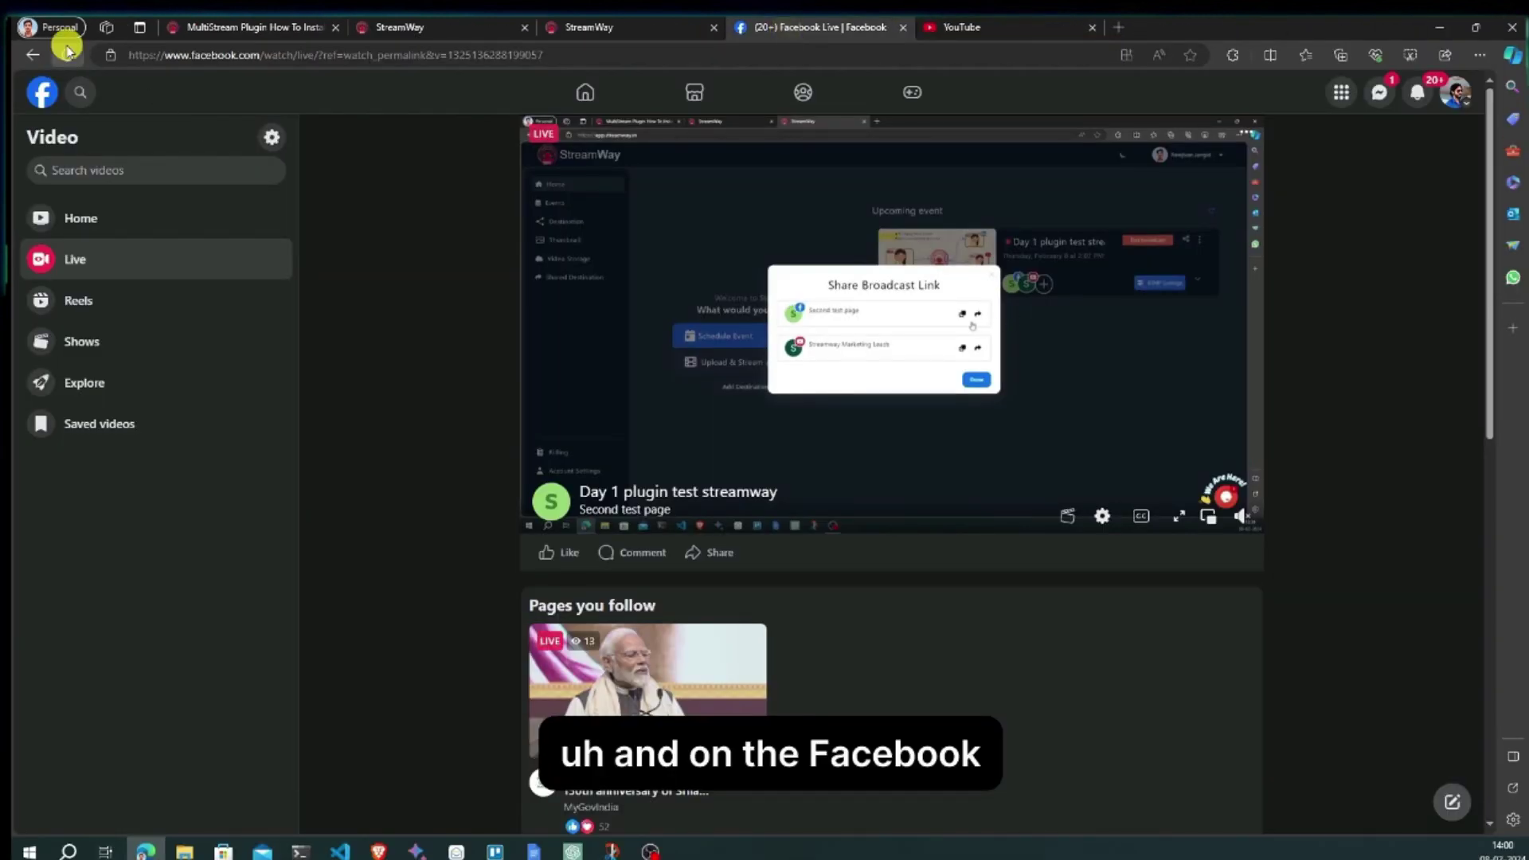
pyautogui.click(987, 26)
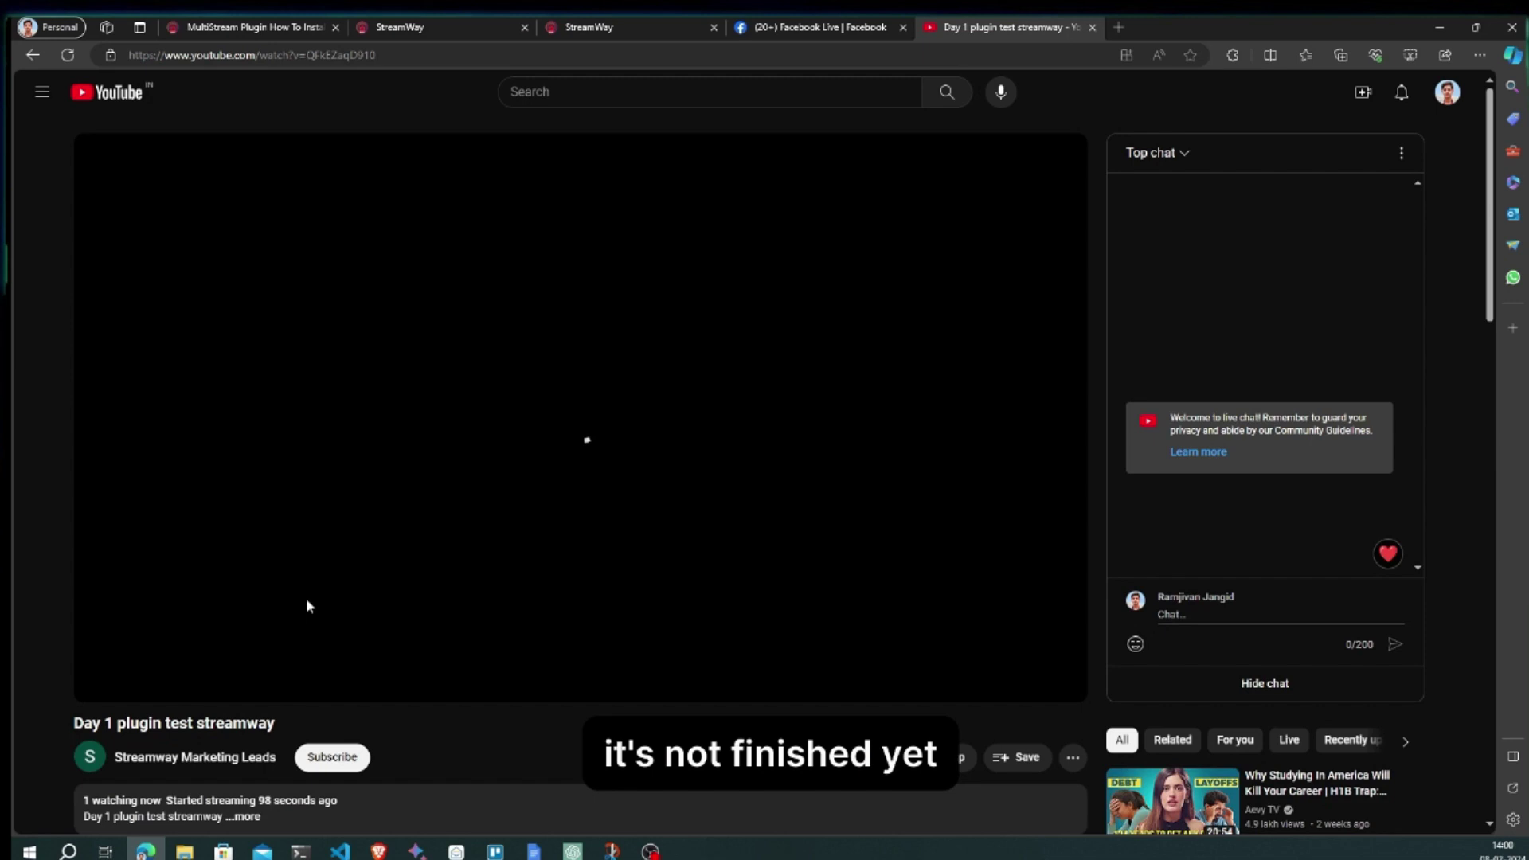
pyautogui.click(799, 27)
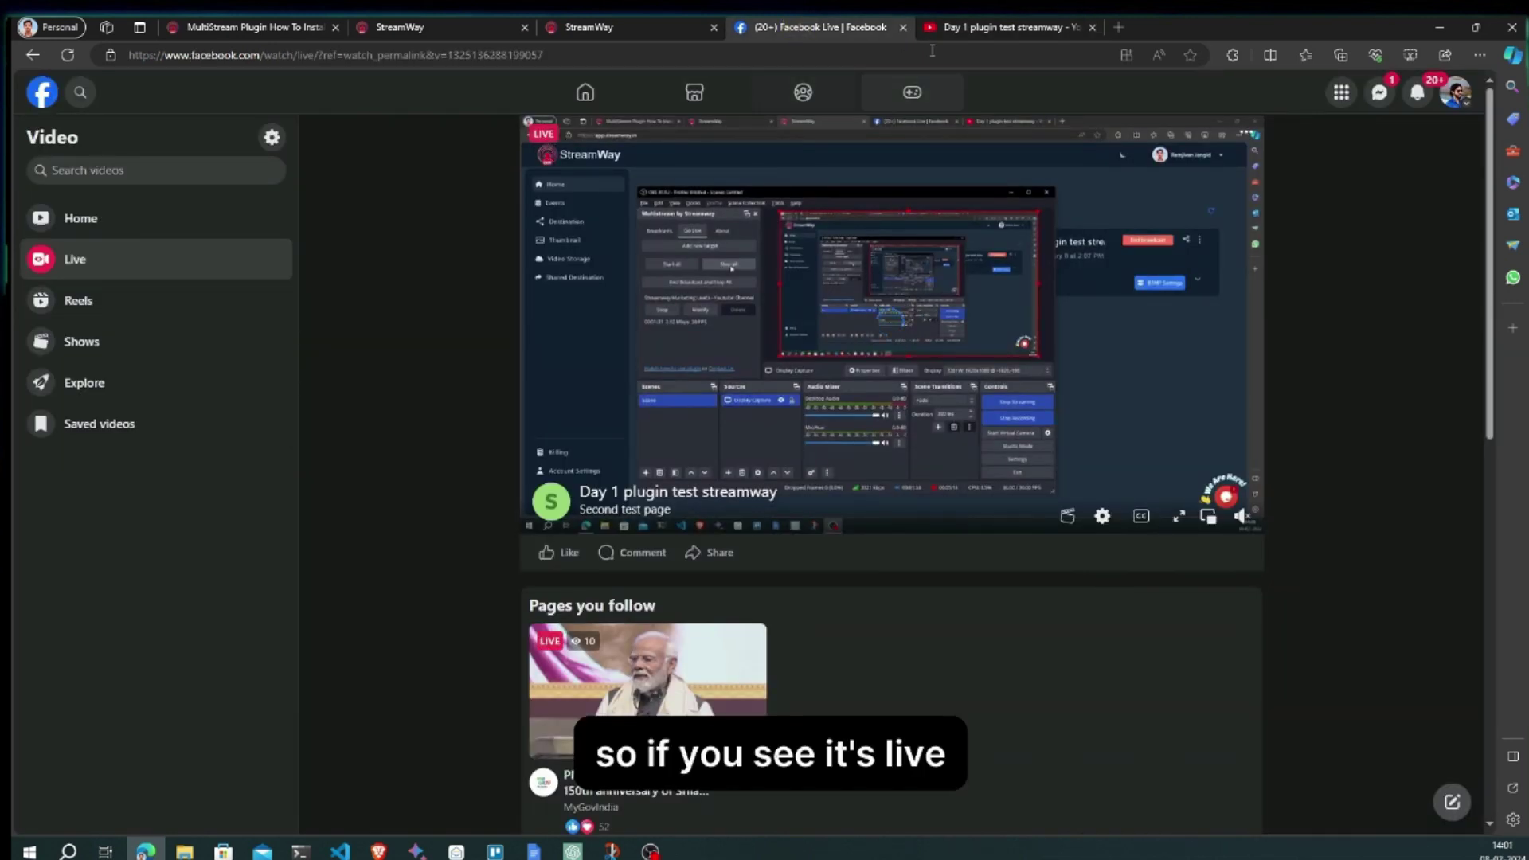
pyautogui.click(960, 26)
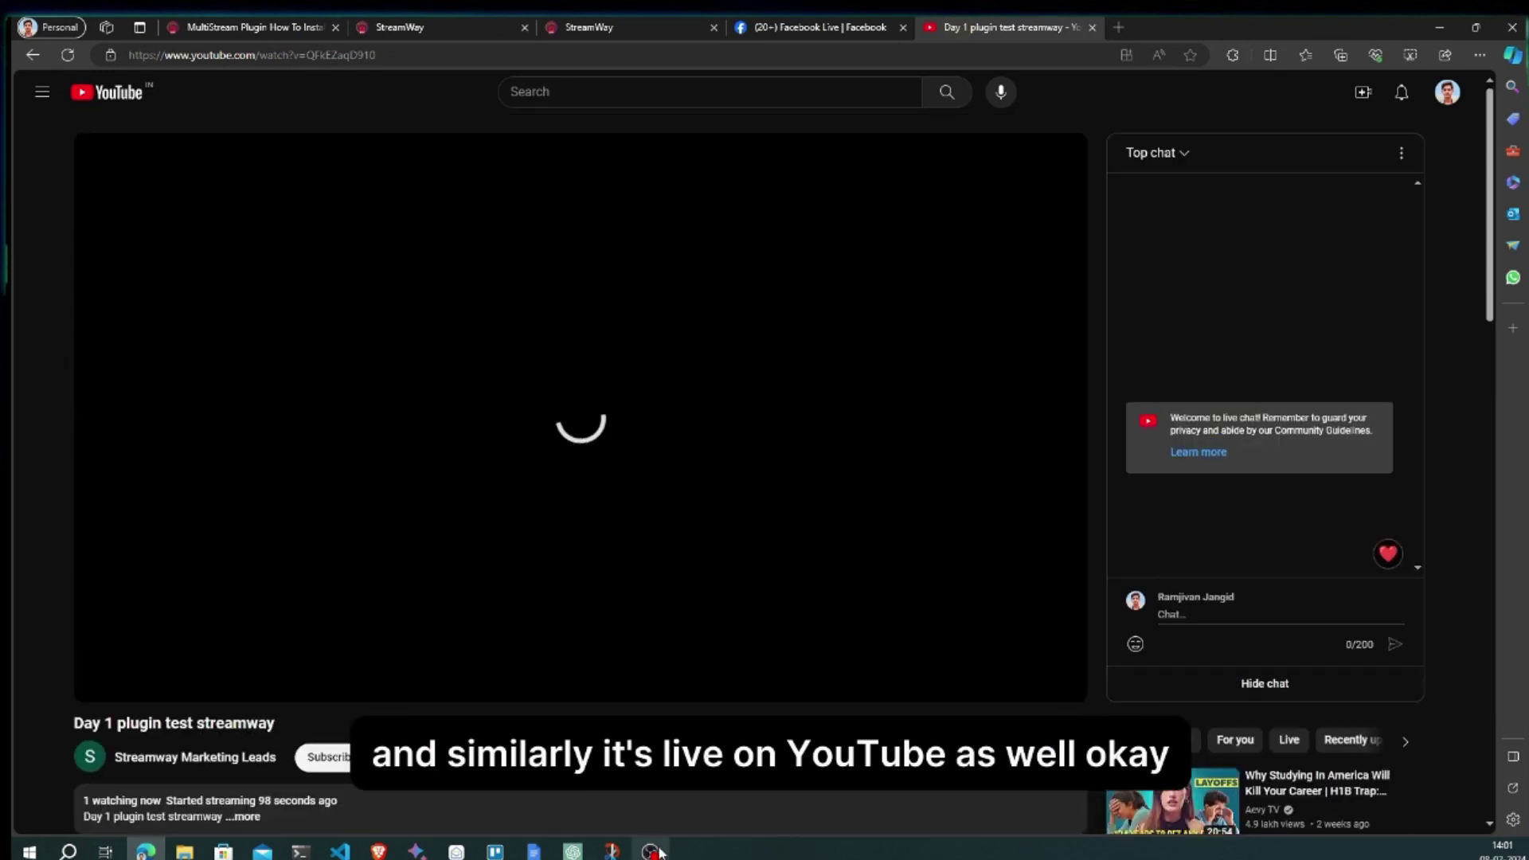
pyautogui.click(650, 853)
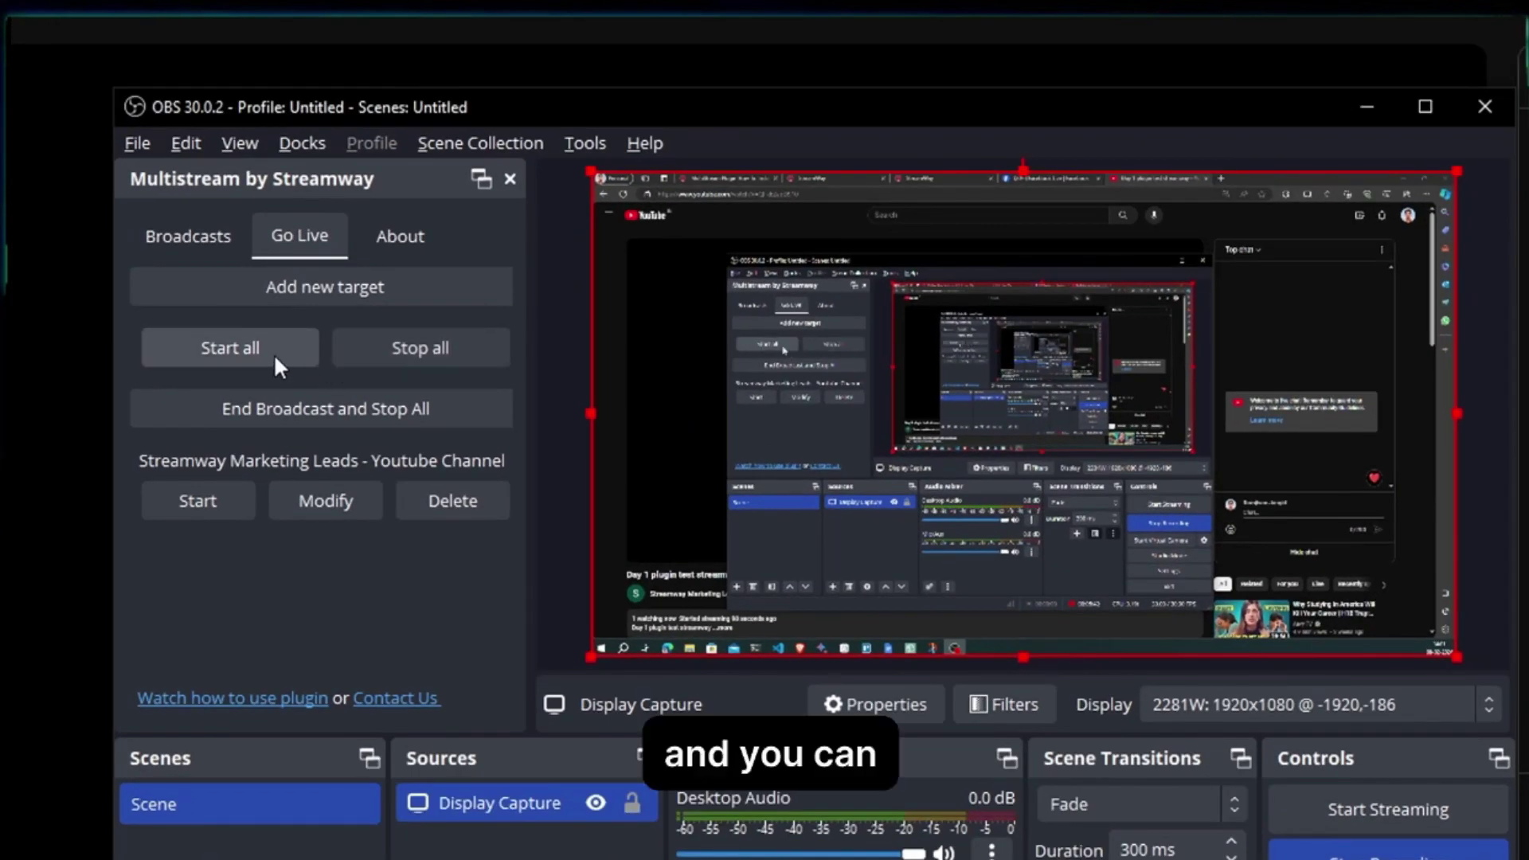
# Restart every target with Start all in the Multistream by Streamway Go Live tab.
pyautogui.click(274, 353)
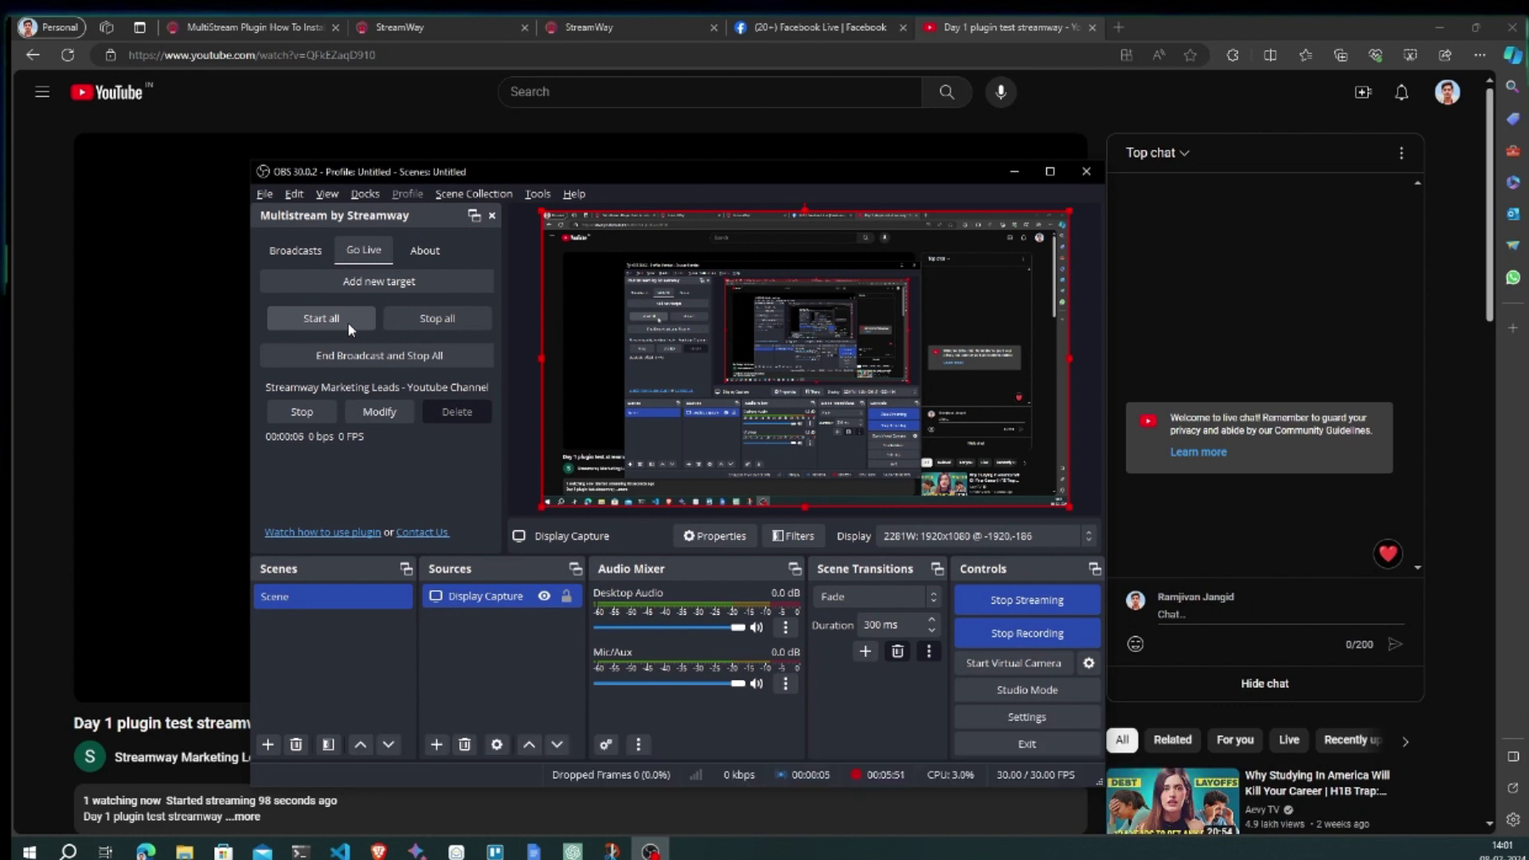
# Check the Facebook live video, then bring OBS back over YouTube and nudge it into place.
pyautogui.click(816, 27)
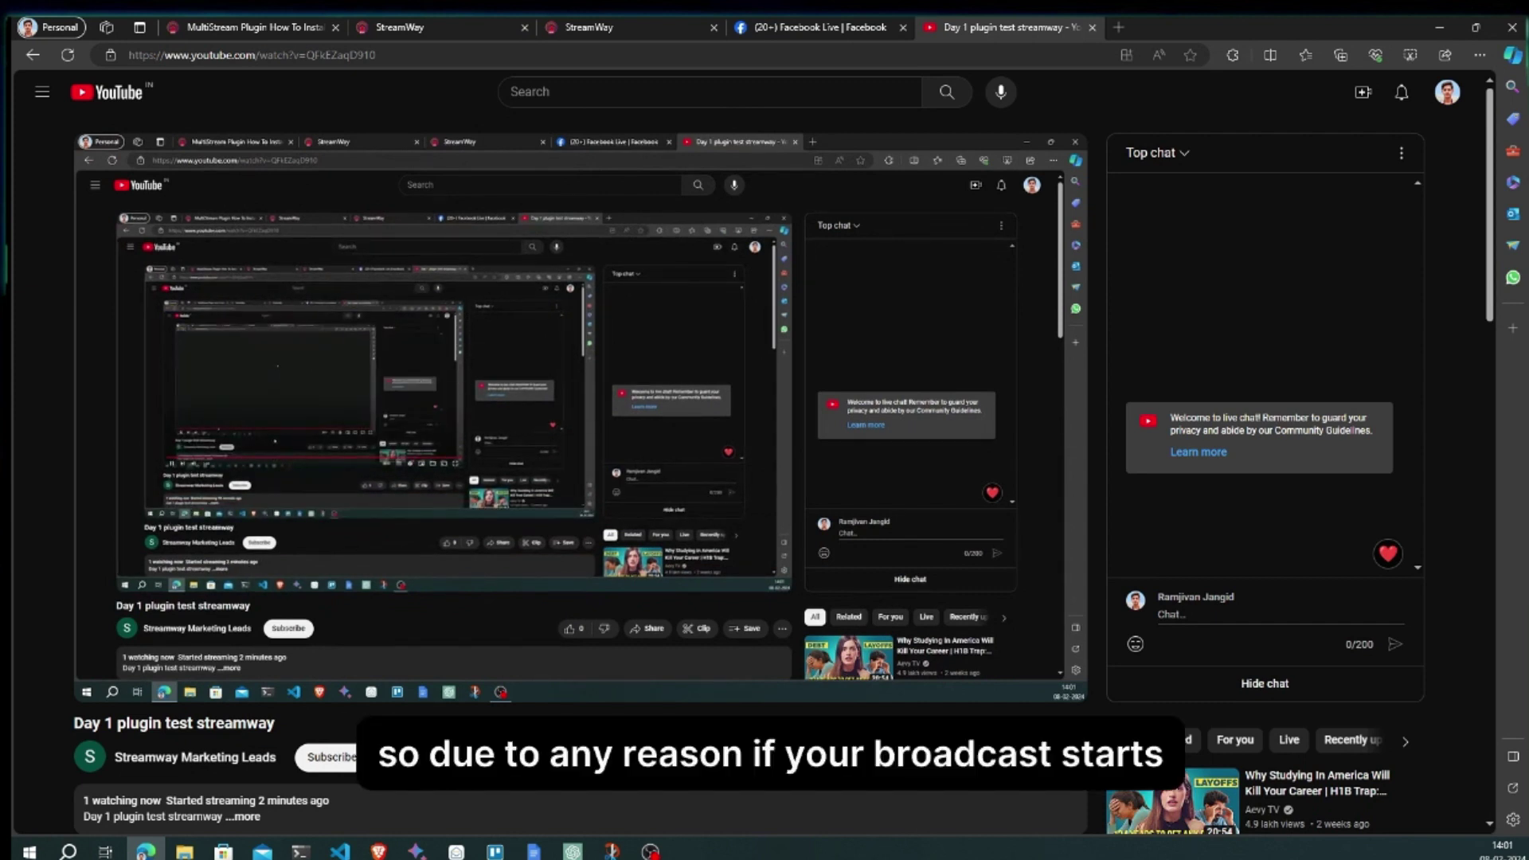
pyautogui.click(656, 851)
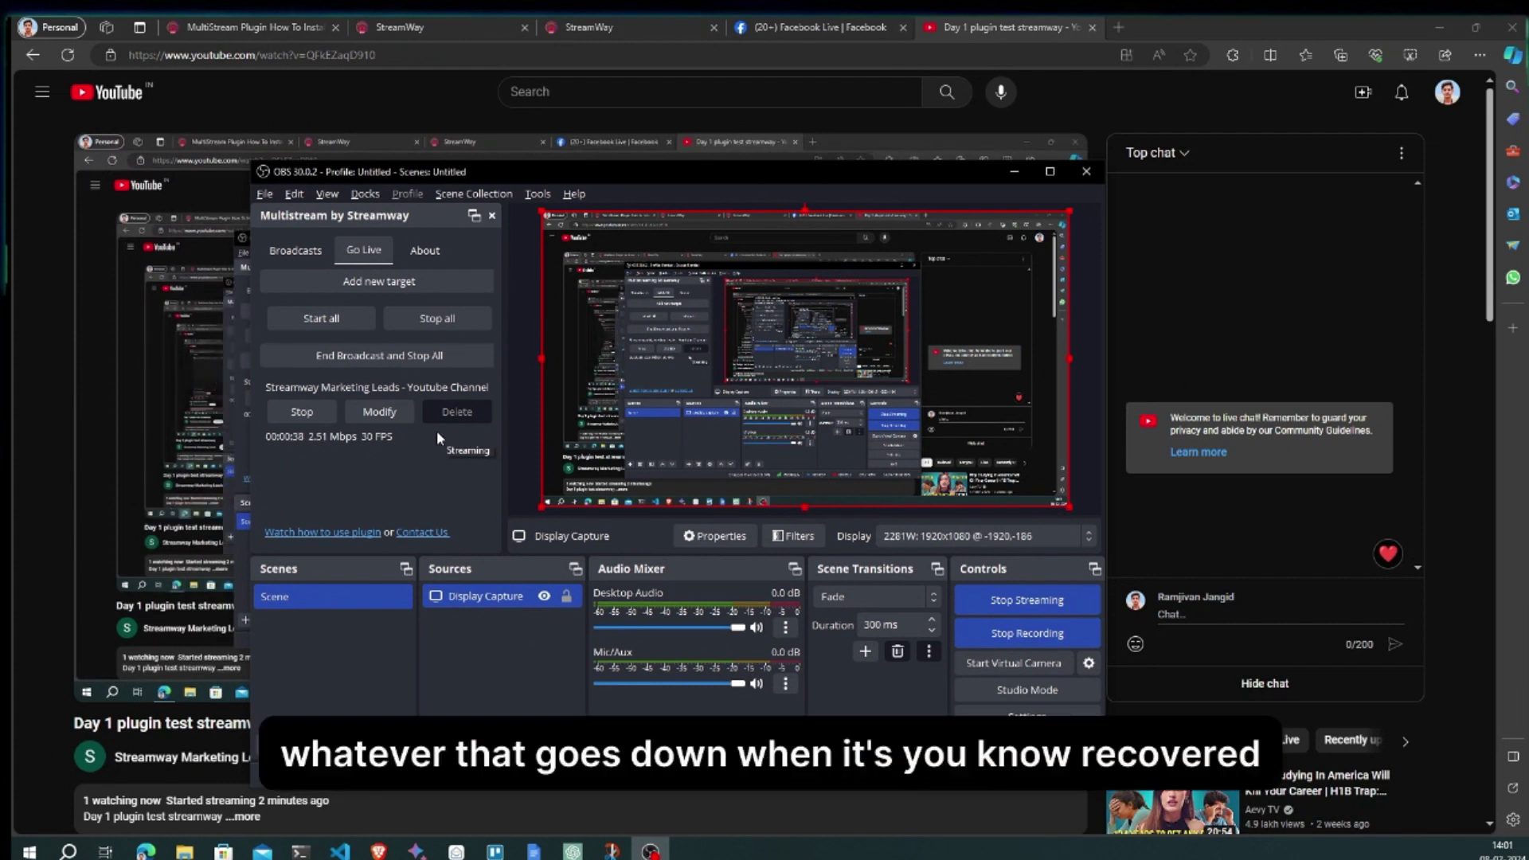
pyautogui.moveTo(498, 174); pyautogui.dragTo(494, 178)
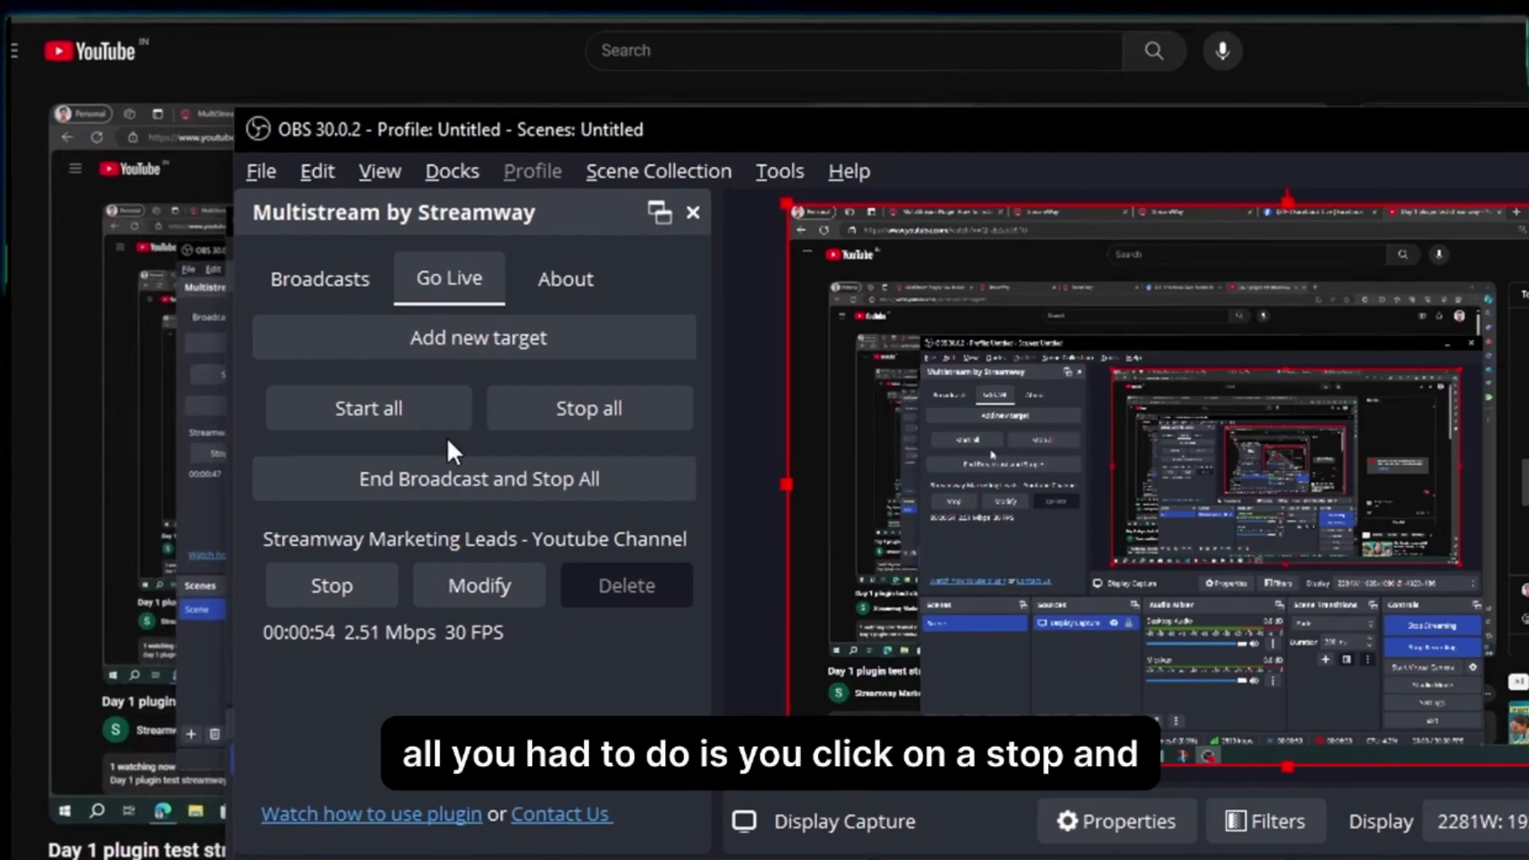
# Stop all targets, then choose End Broadcast and Stop All so nothing stays scheduled.
pyautogui.click(547, 406)
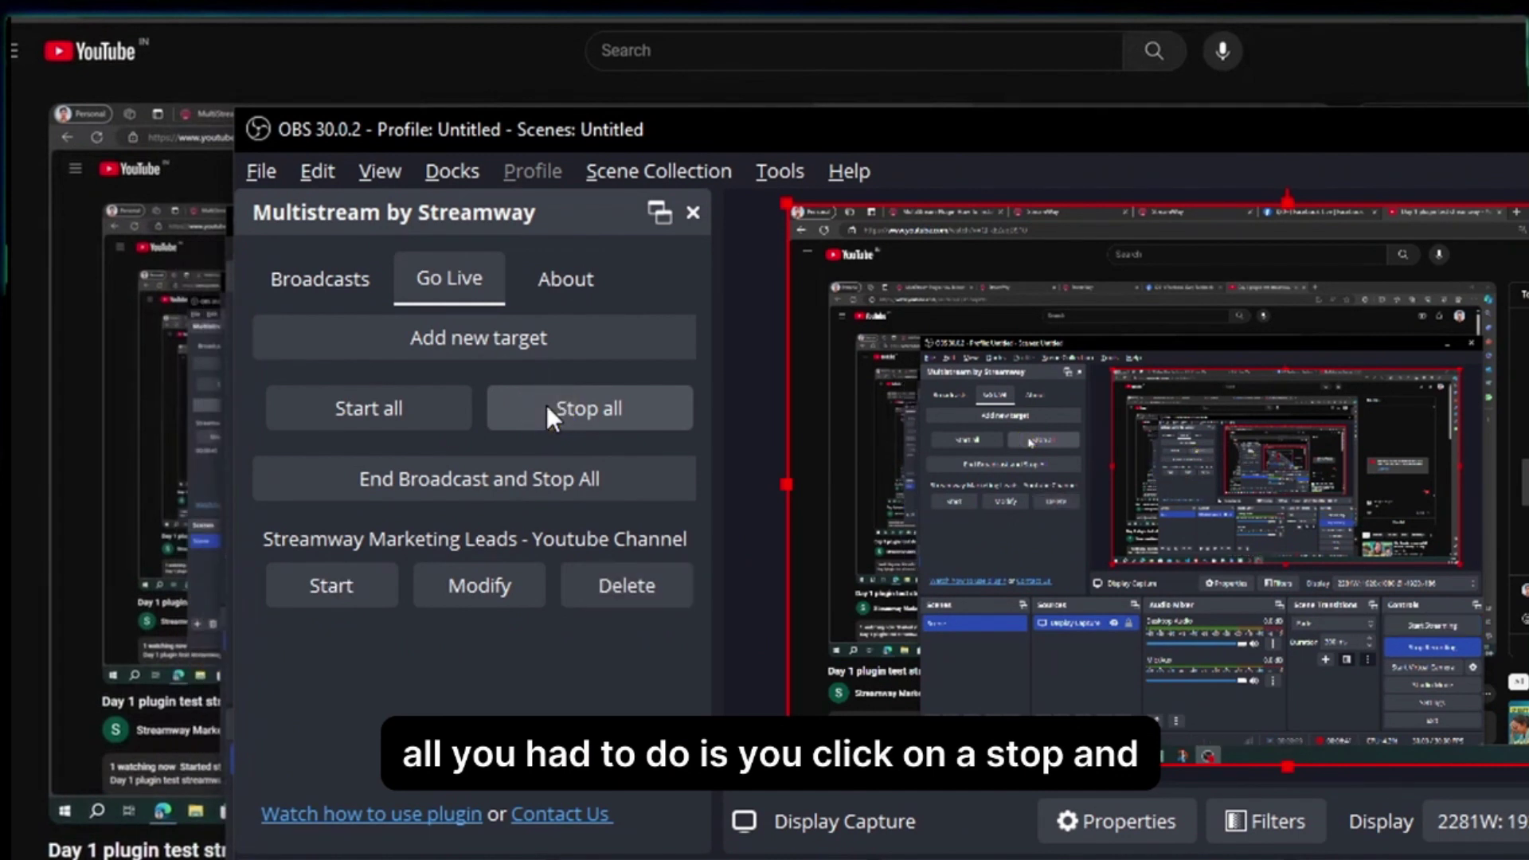
pyautogui.click(384, 477)
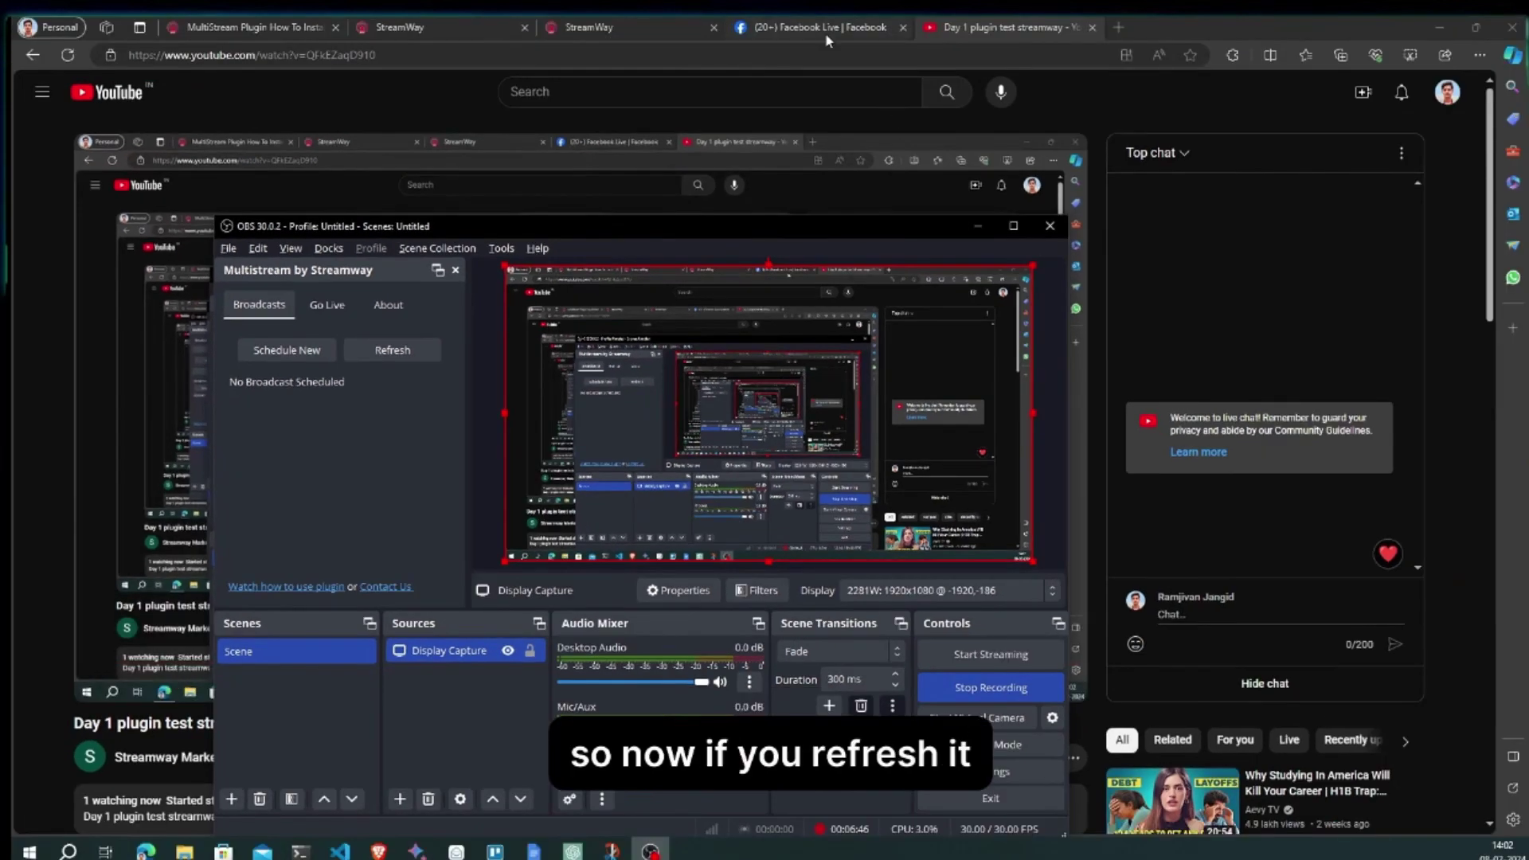
# Check Facebook and YouTube, which now lists the Day 1 broadcast as streamed, then return to OBS.
pyautogui.click(787, 62)
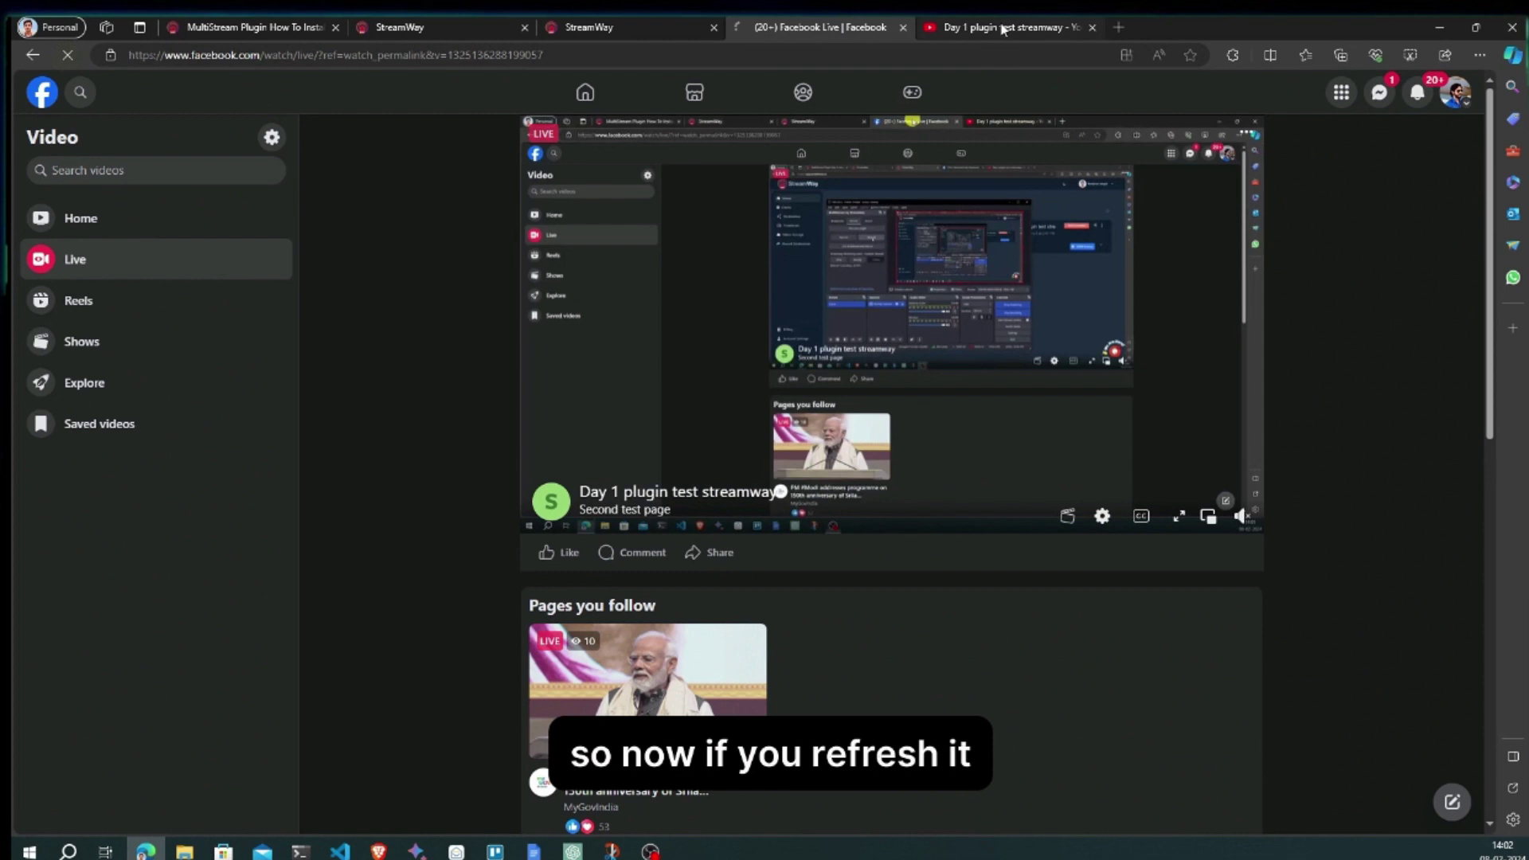
pyautogui.click(1009, 26)
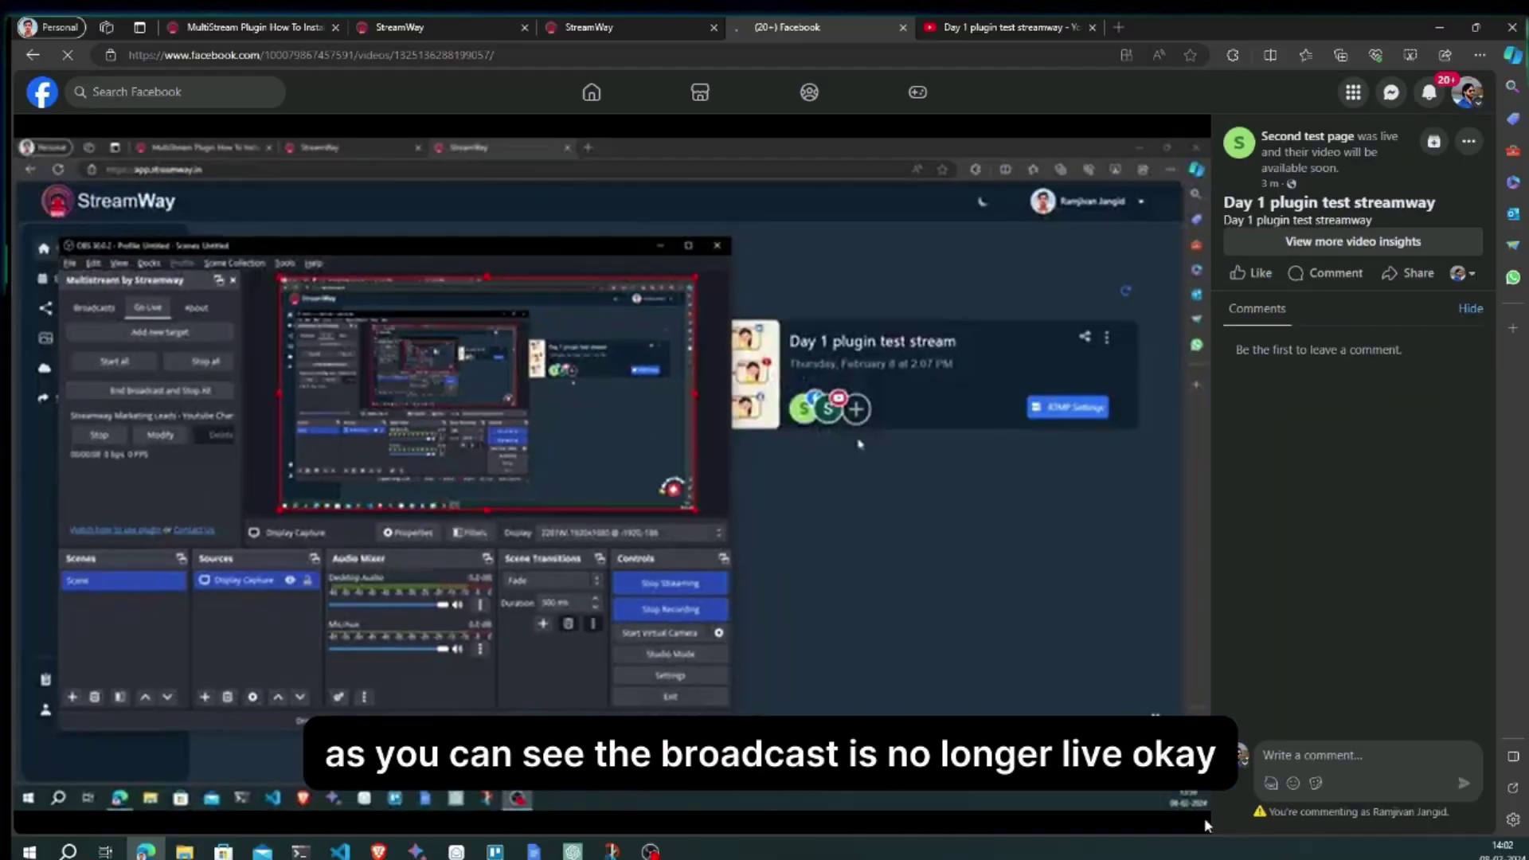
pyautogui.click(1012, 26)
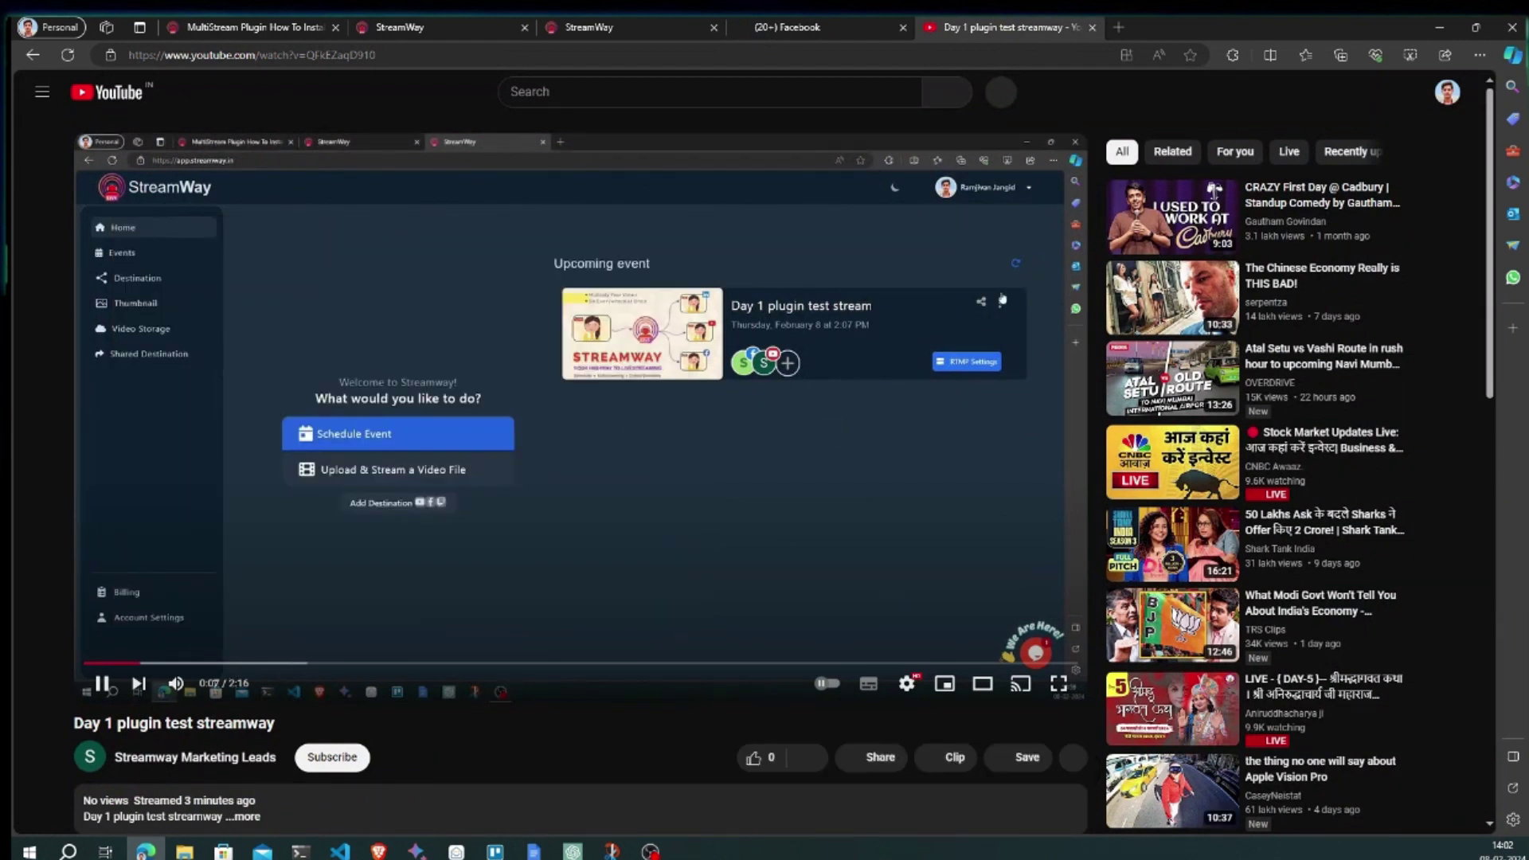
pyautogui.moveTo(292, 665)
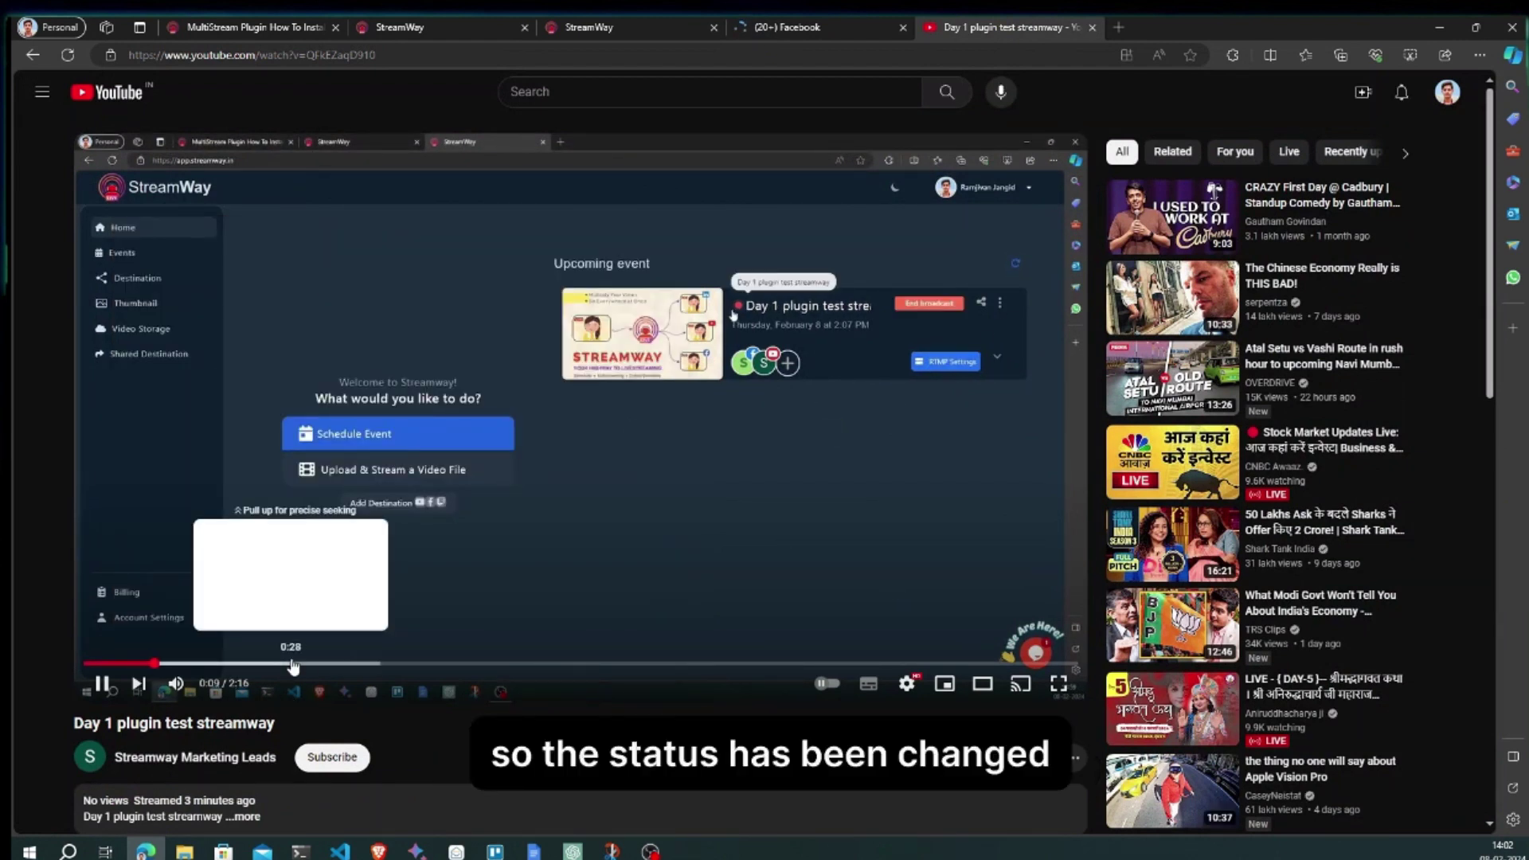
pyautogui.click(651, 852)
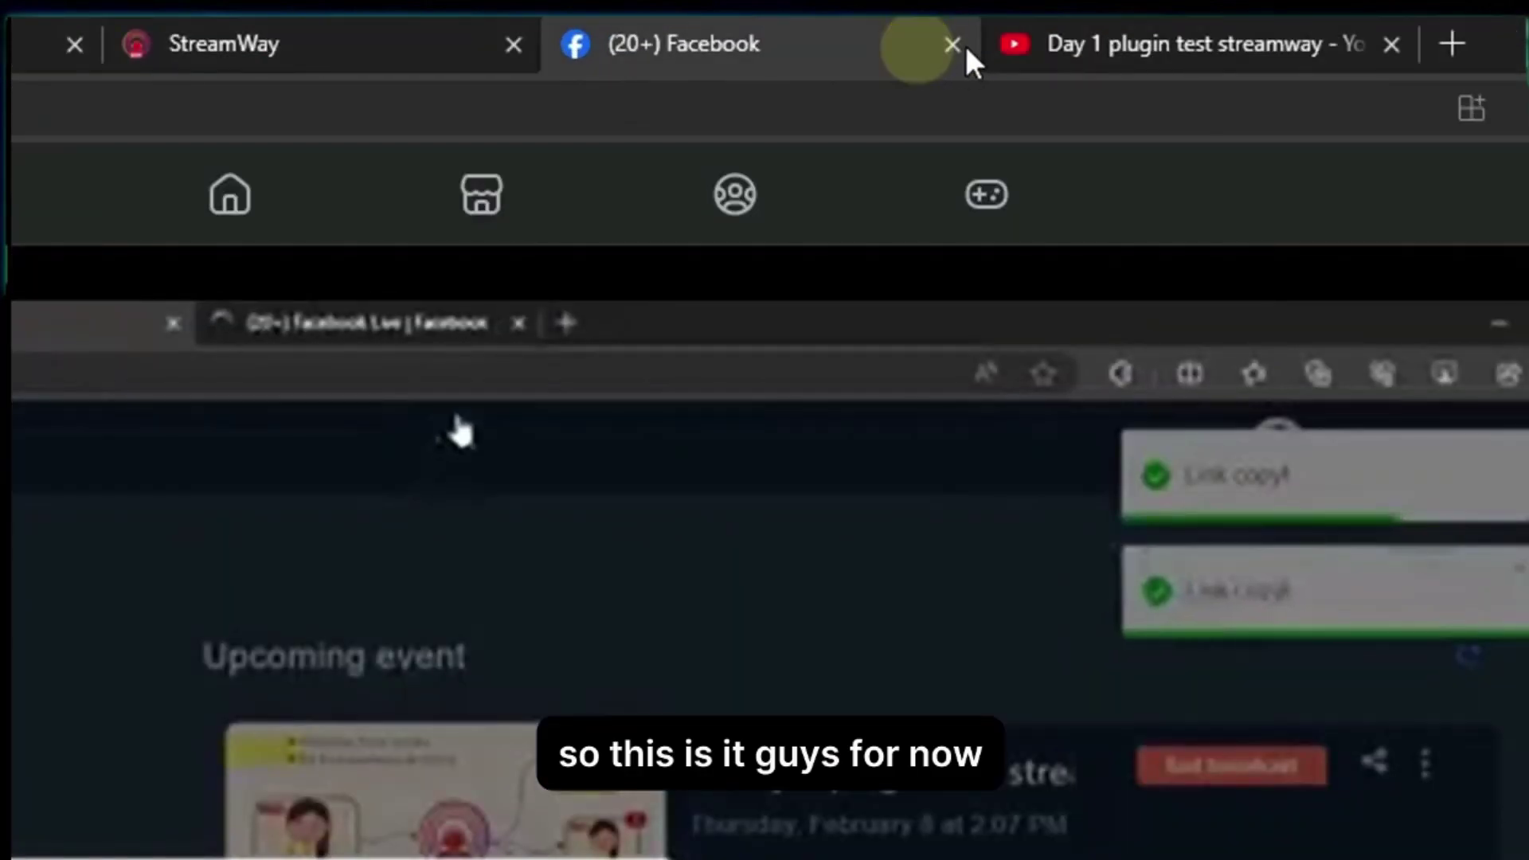
# Close the Facebook tab, refresh the Upcoming event card, and bring OBS forward.
pyautogui.click(952, 45)
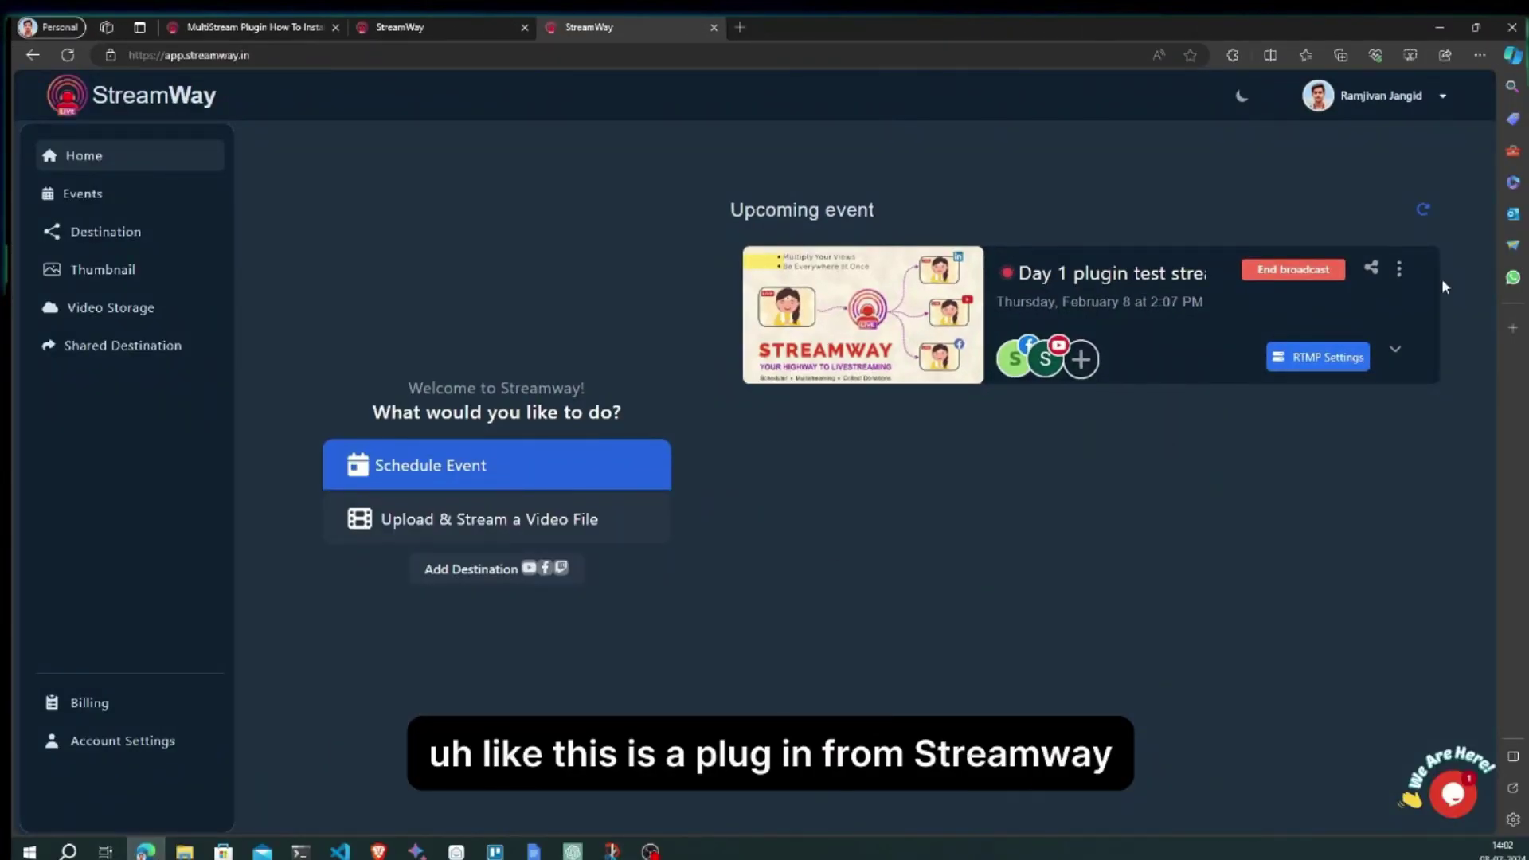
pyautogui.click(1425, 210)
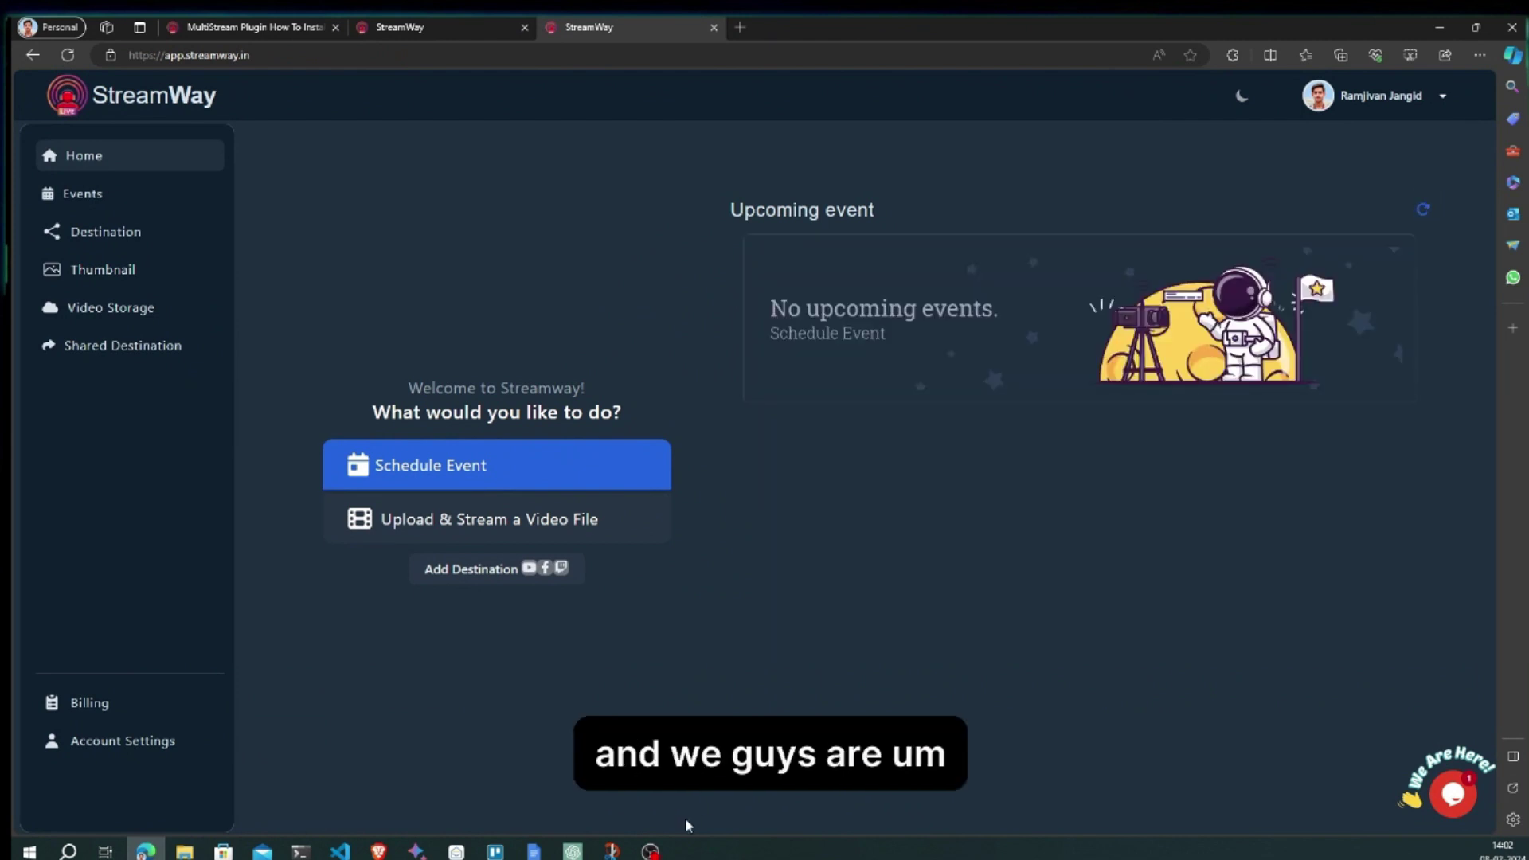
pyautogui.click(645, 851)
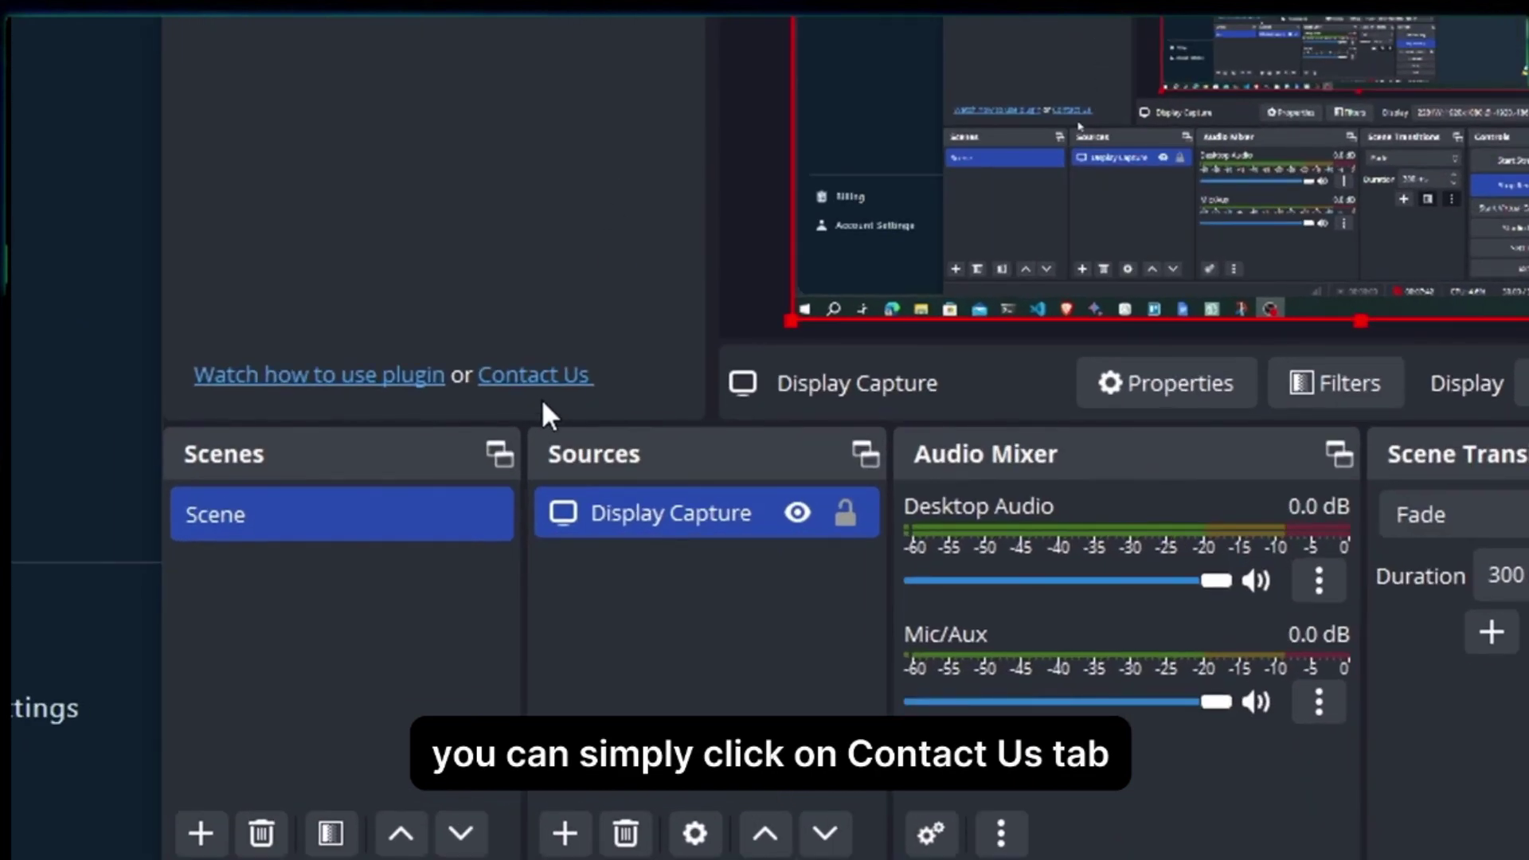
# Open the StreamWay Help Center contact page from the dock's Contact Us link.
pyautogui.click(533, 378)
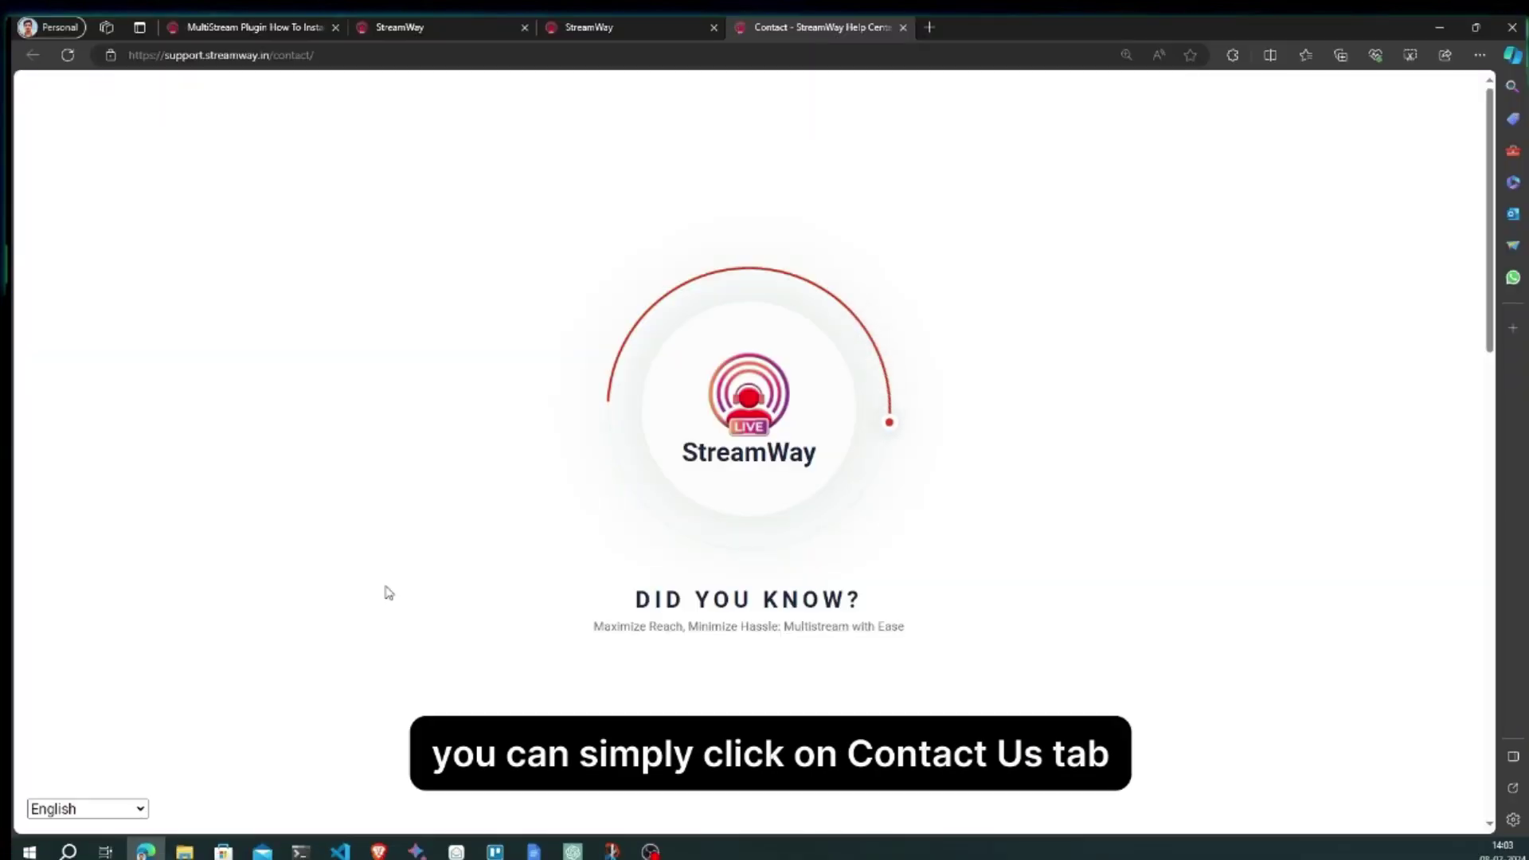
pyautogui.scroll(-5, 388, 591)
pyautogui.scroll(1, 403, 588)
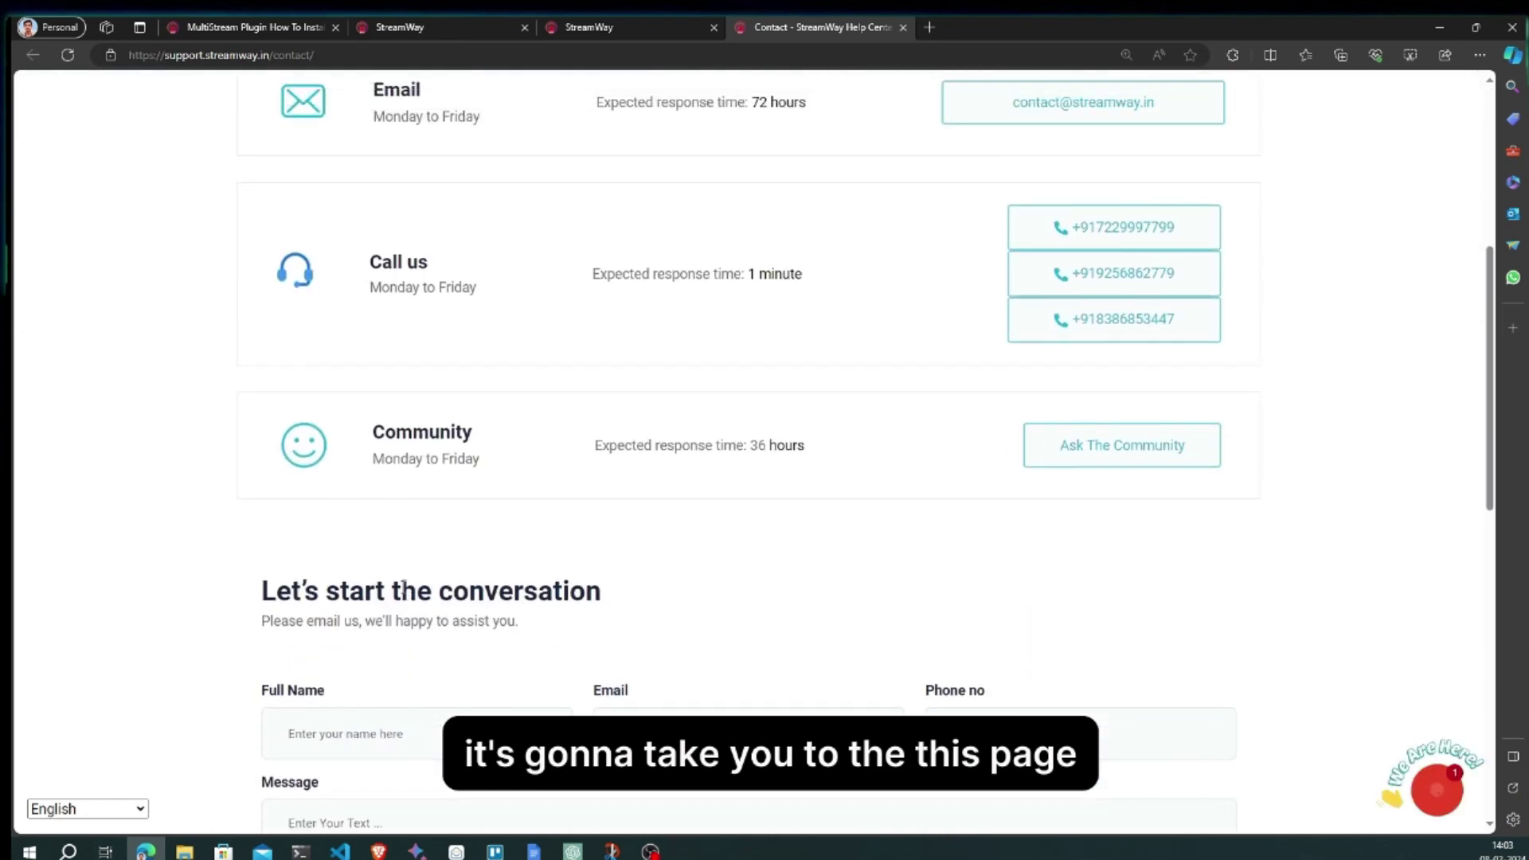
pyautogui.scroll(1, 402, 588)
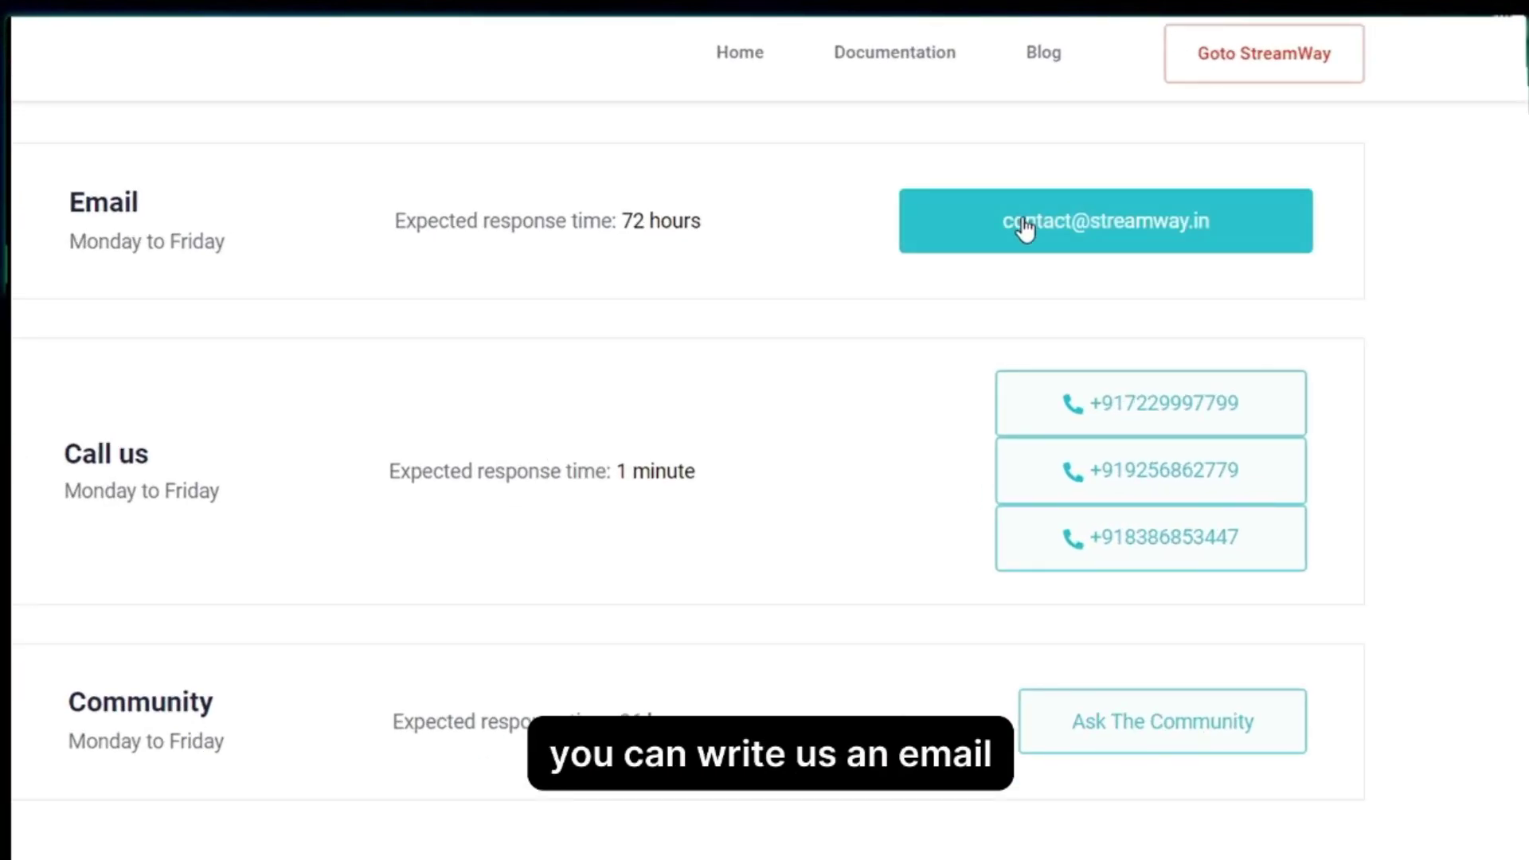
pyautogui.scroll(-1, 1025, 227)
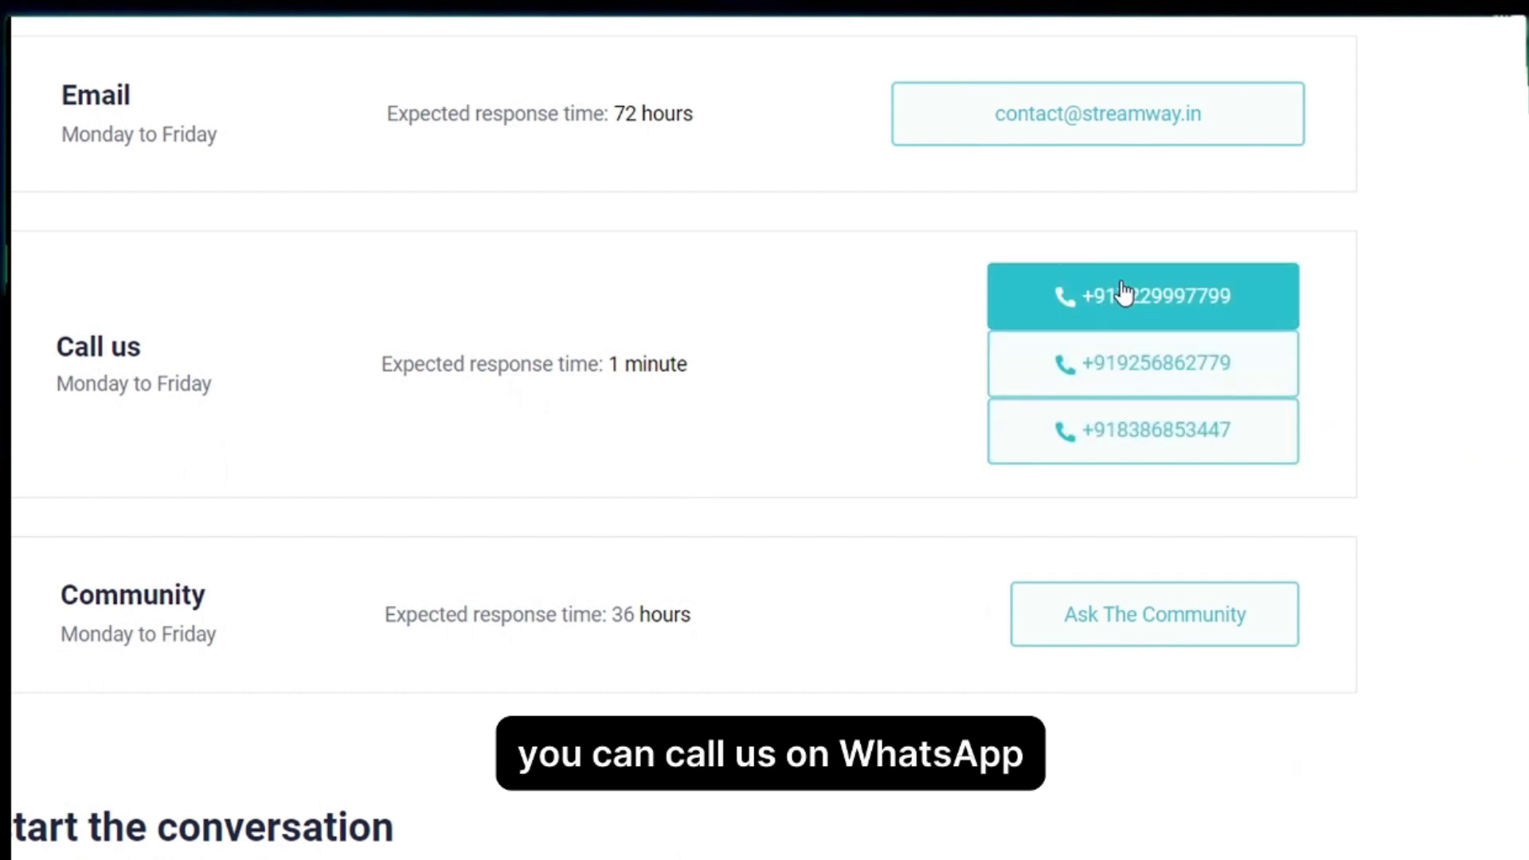
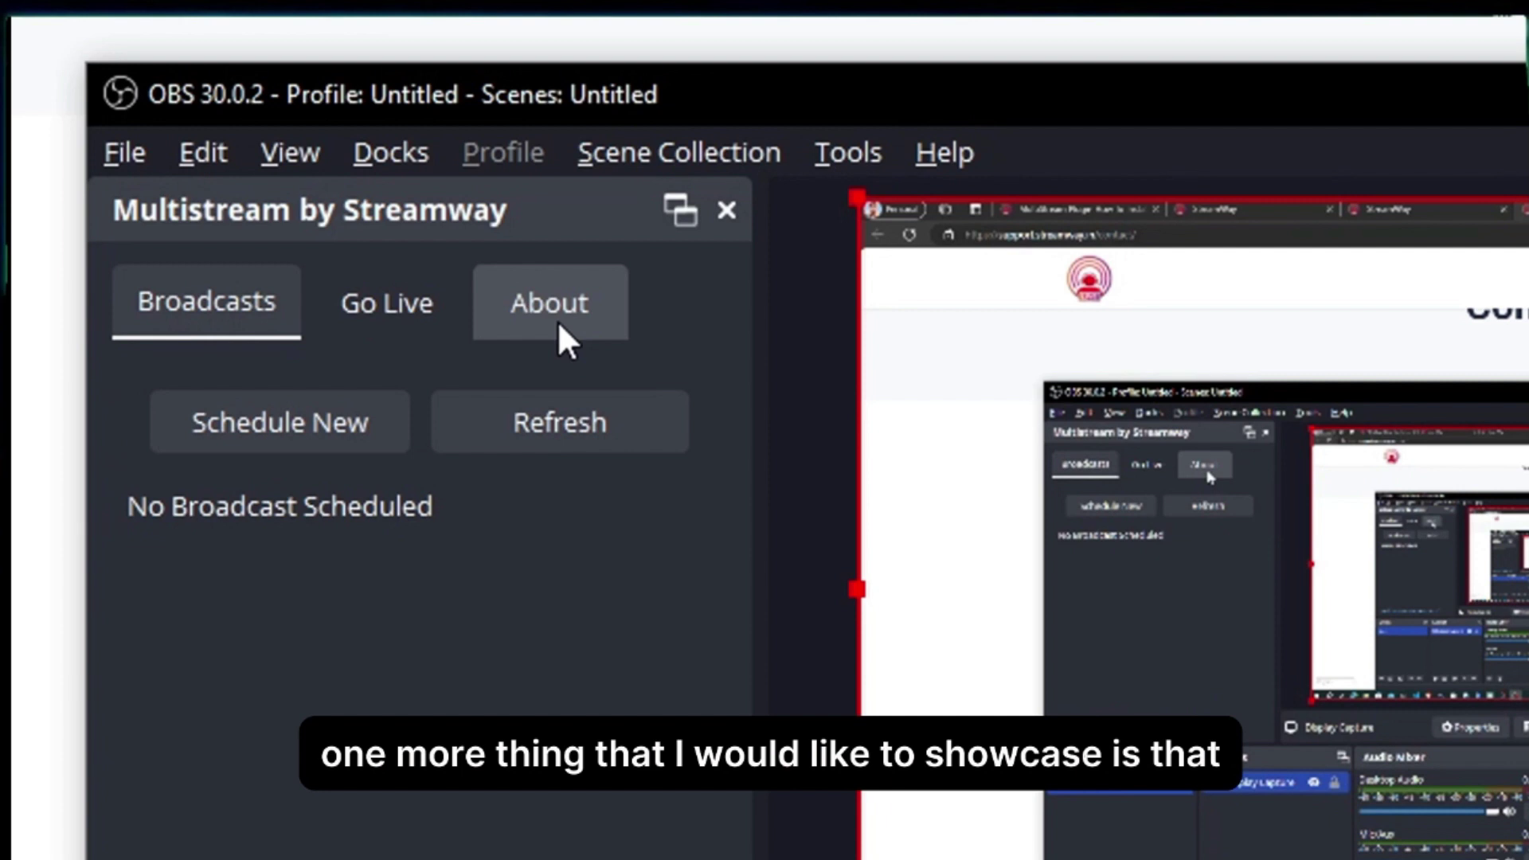
# Enable Server Base Streaming on the Streamway dock's About tab and save it.
pyautogui.click(557, 320)
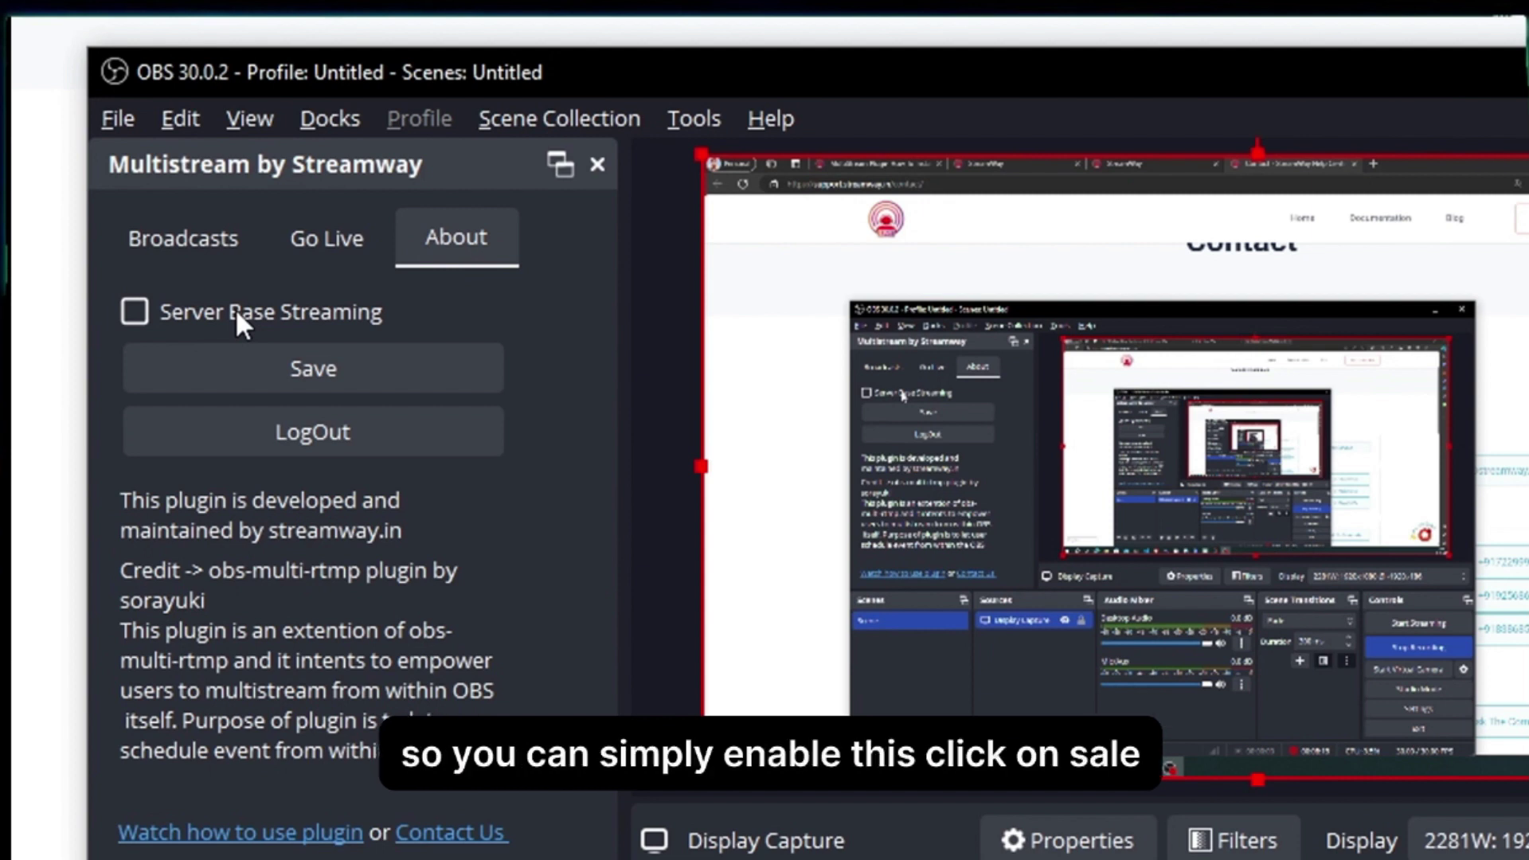
pyautogui.click(236, 311)
pyautogui.click(343, 376)
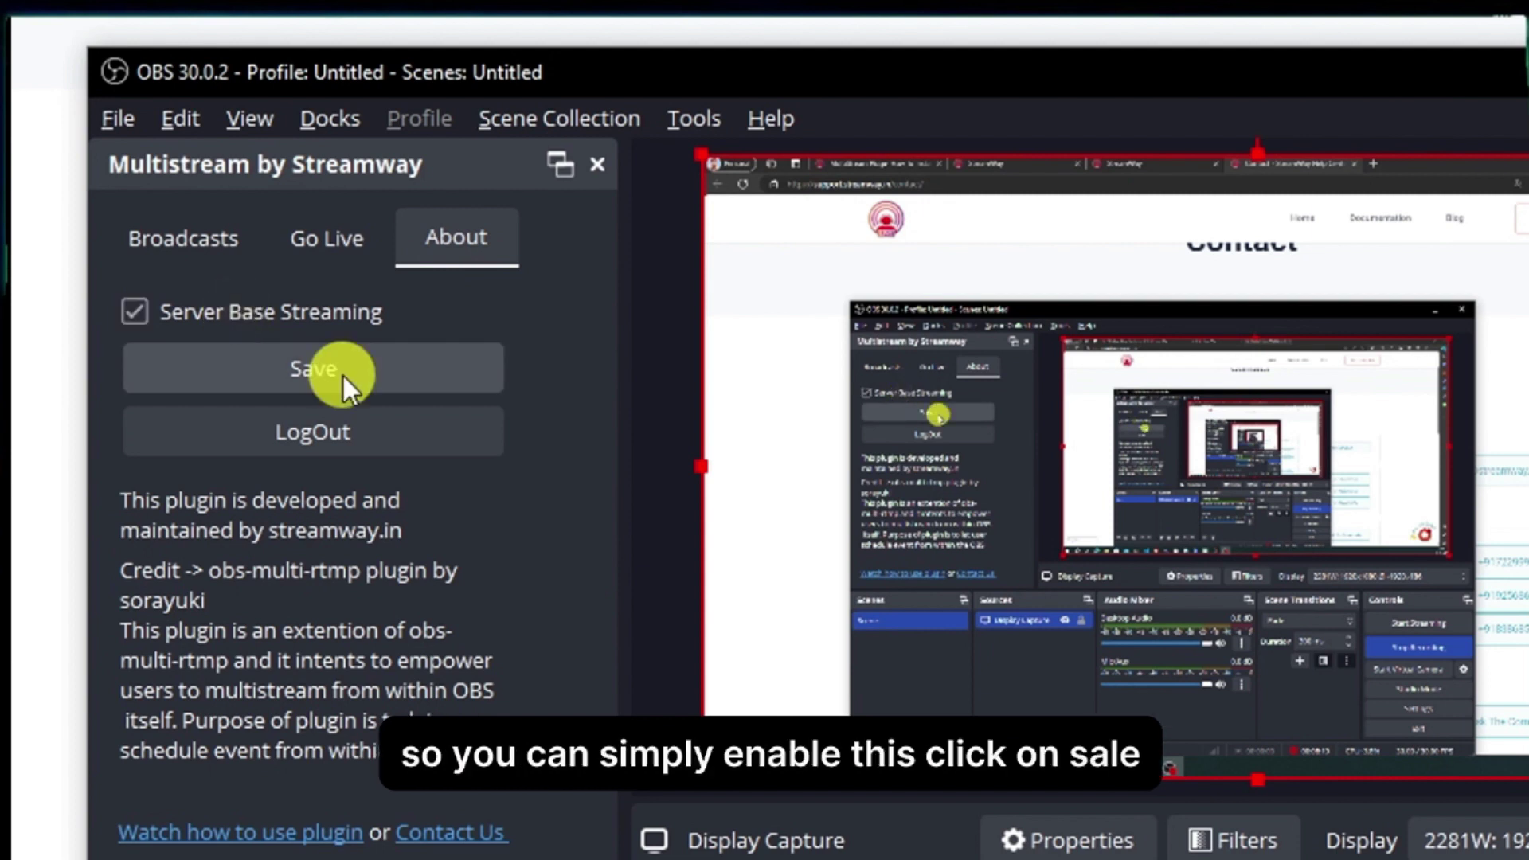